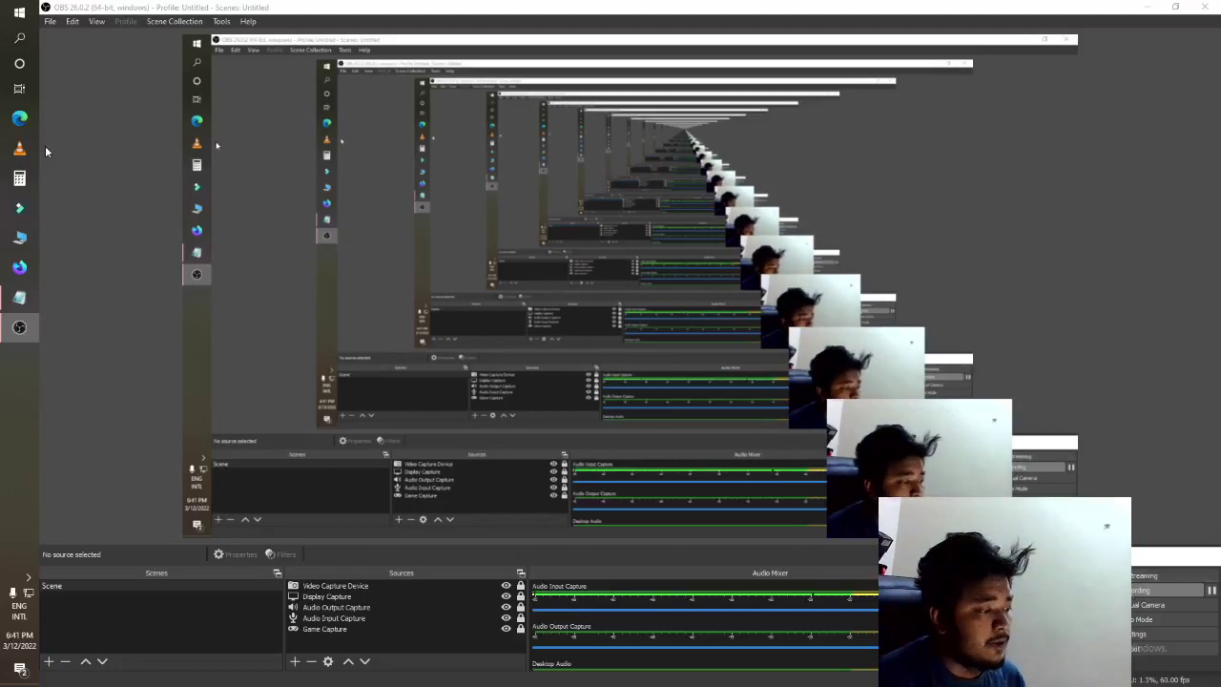
Open Word 2016 and dismiss the Microsoft Office Activation Wizard
left_click(23, 62)
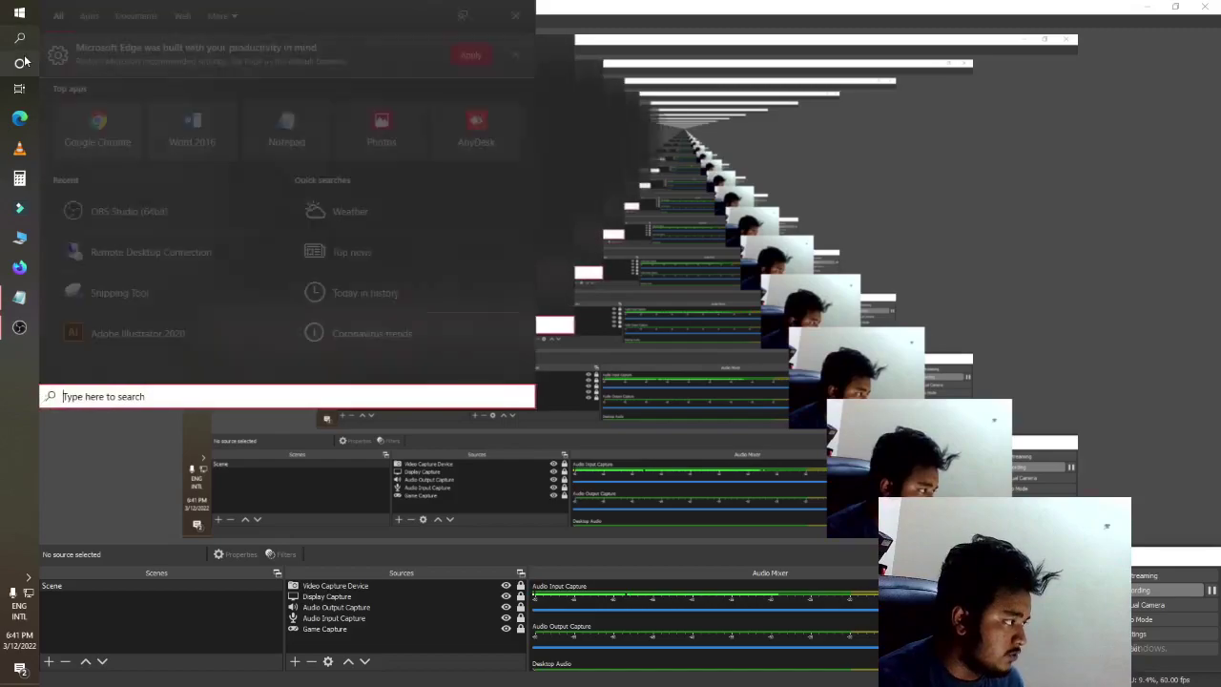
type("wo")
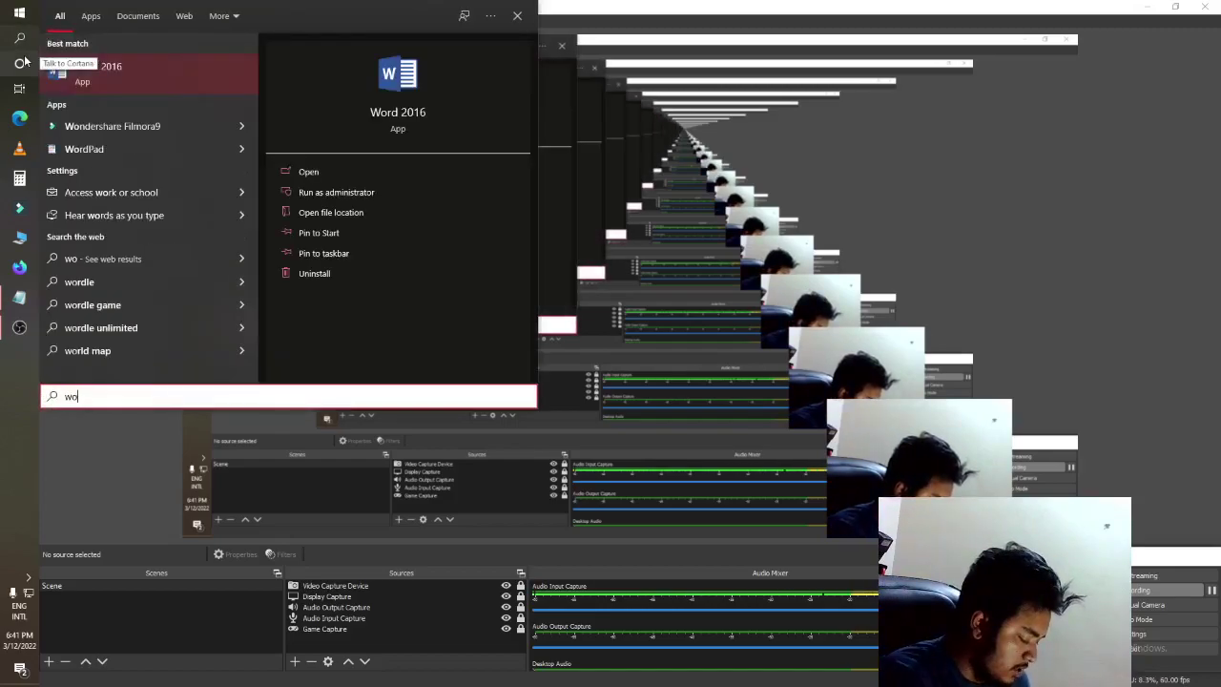
type("rd")
key("Return")
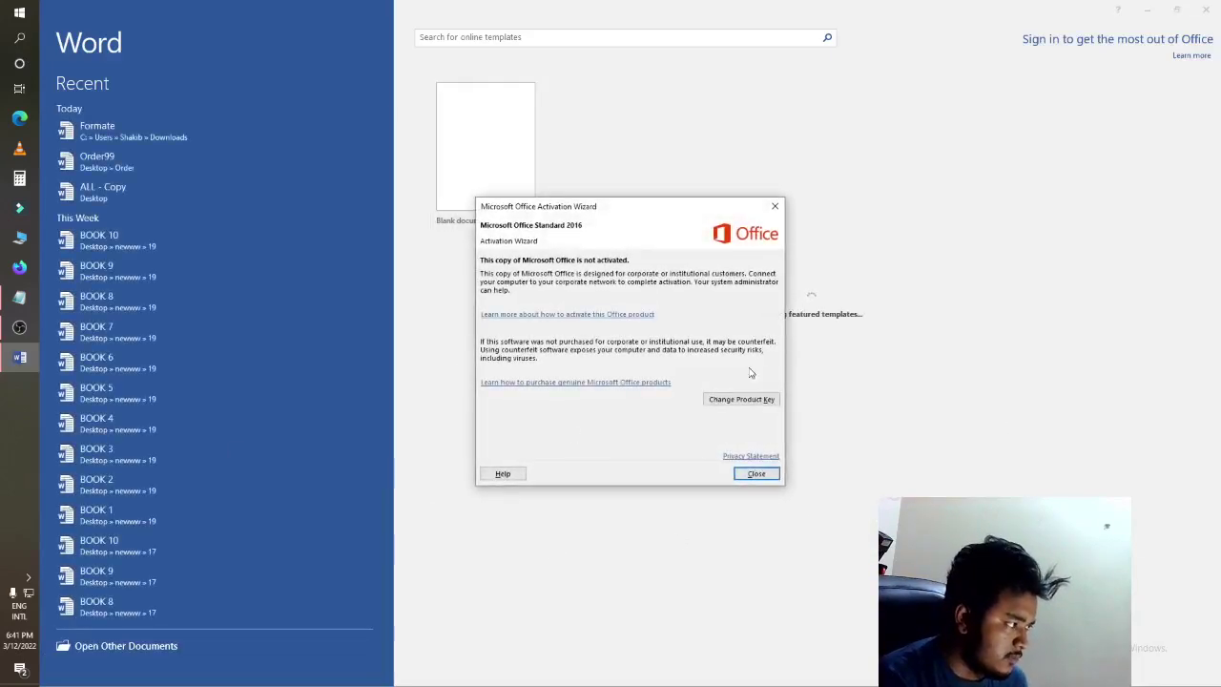
left_click(775, 206)
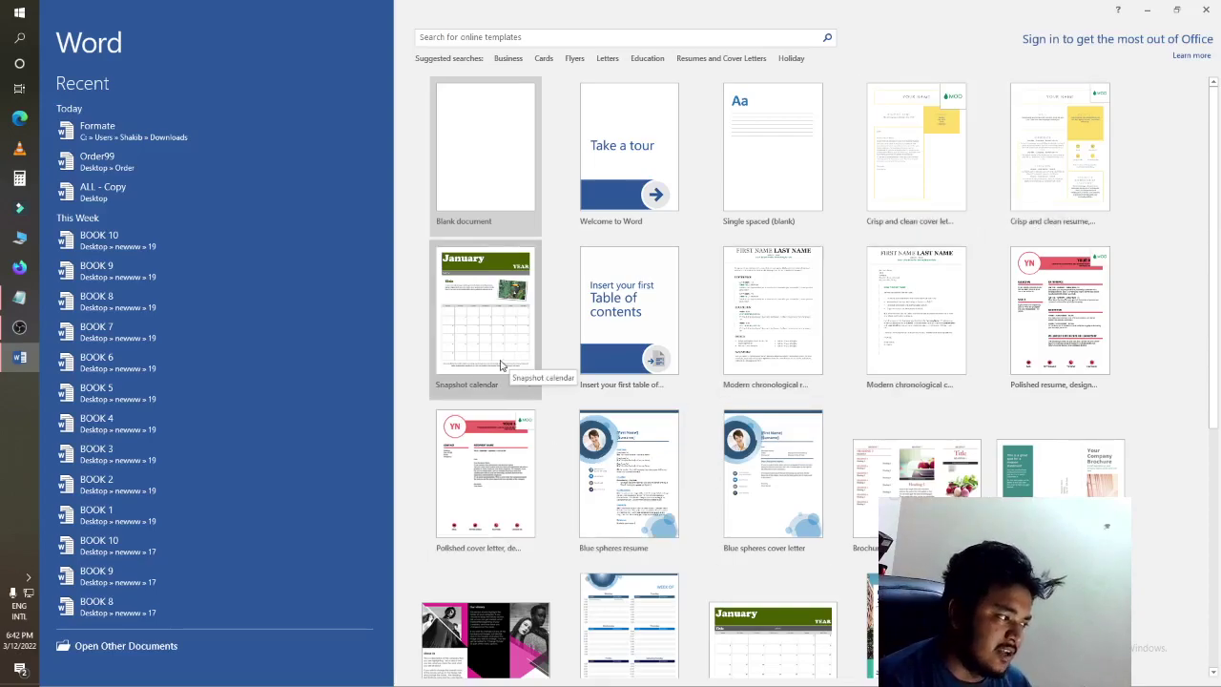
Look through the gallery of document templates on the start screen, down to the end and back
scroll(534, 425, "down", 1)
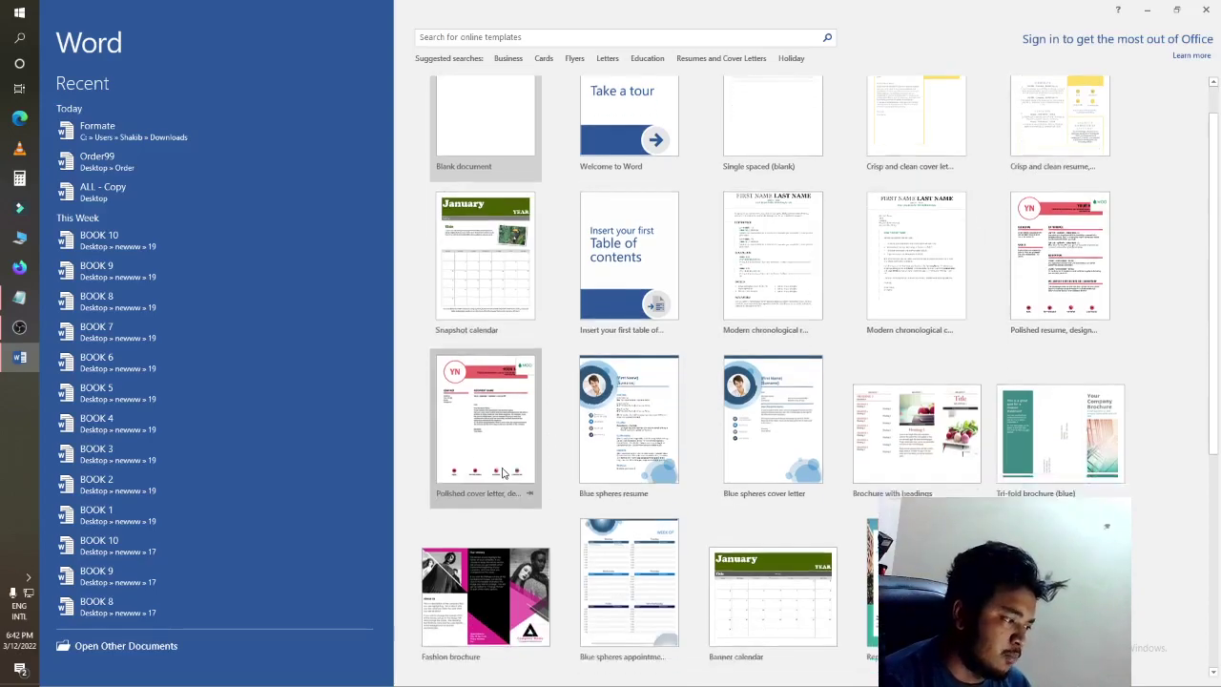
scroll(503, 472, "down", 1)
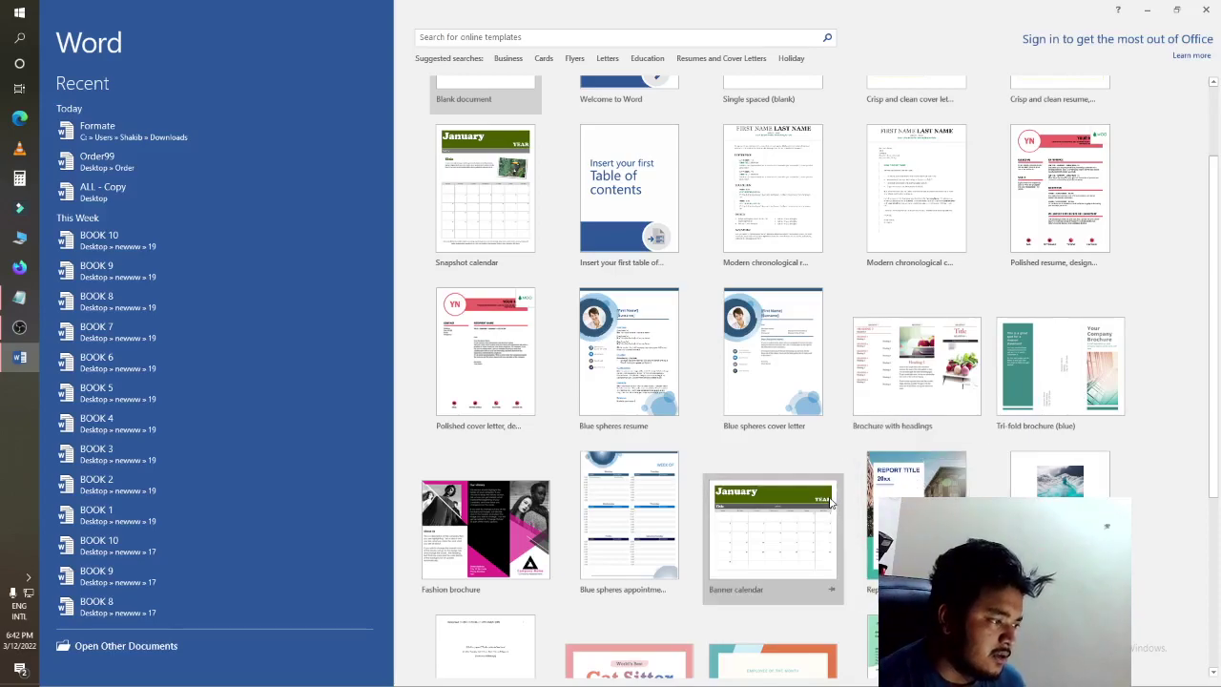
scroll(725, 515, "down", 4)
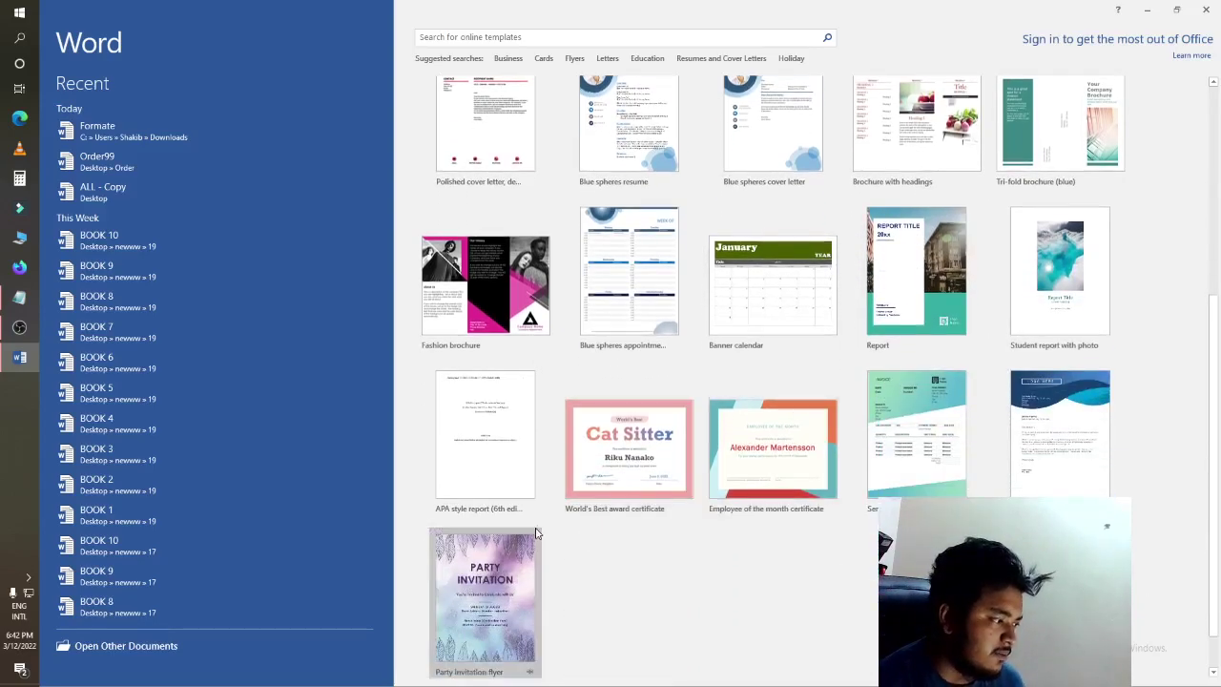
scroll(535, 532, "down", 1)
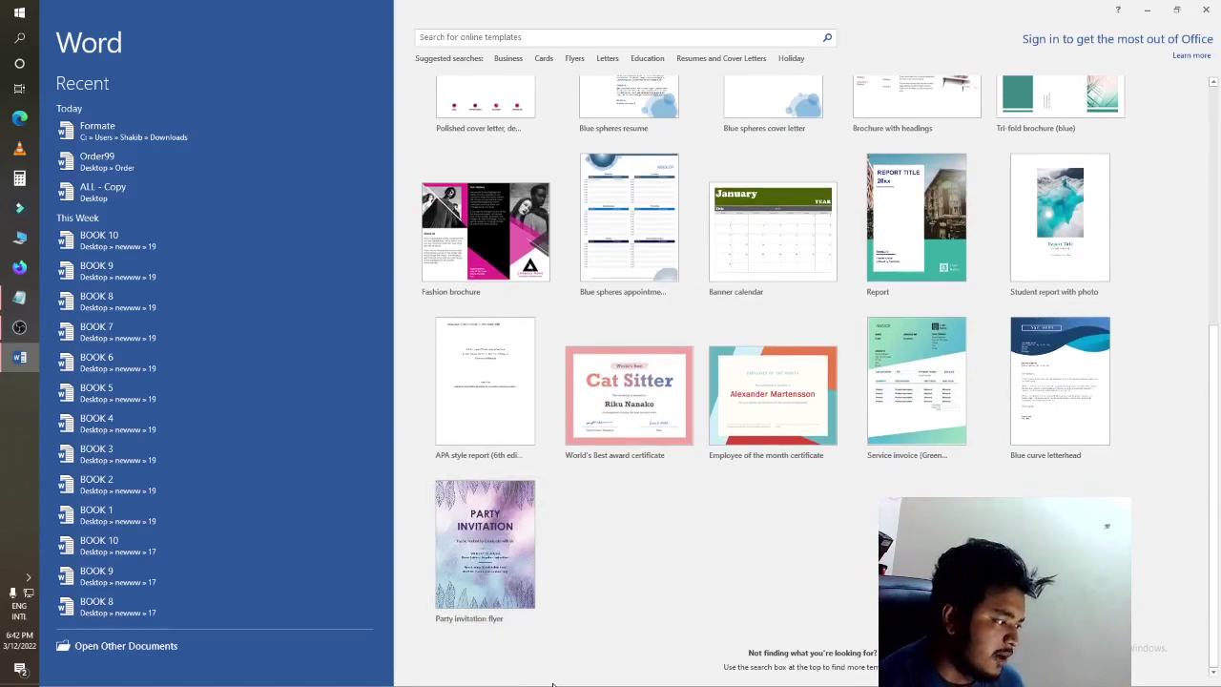
scroll(476, 581, "up", 1)
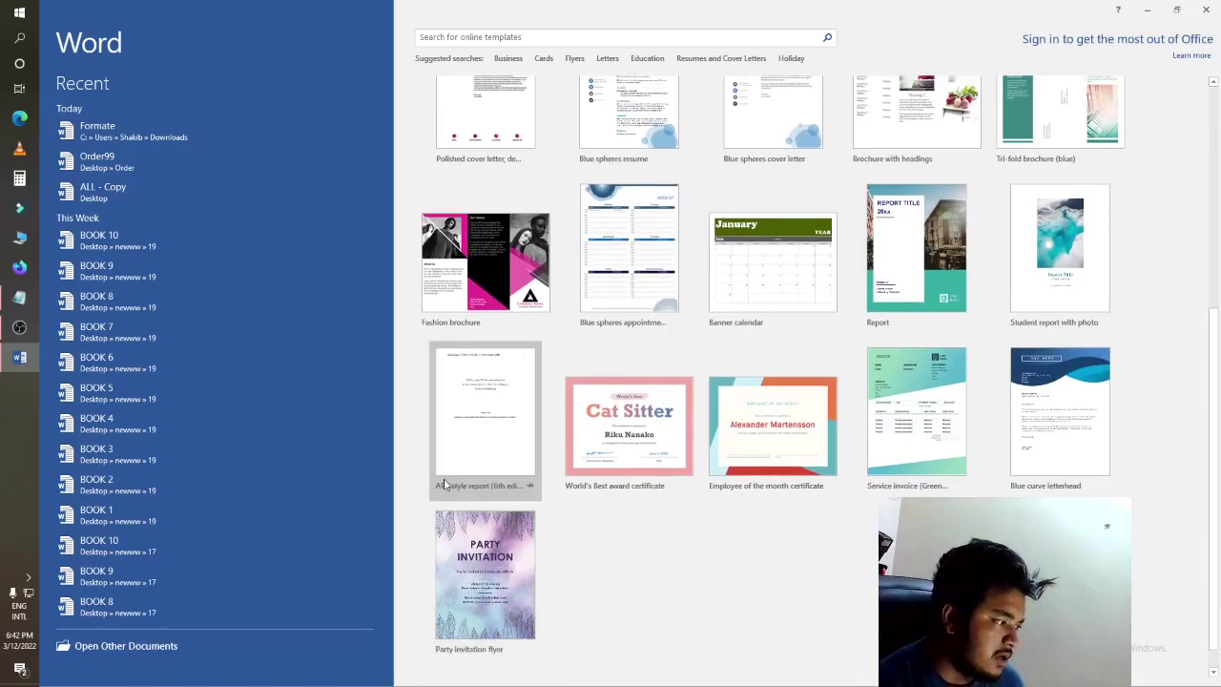
scroll(673, 544, "up", 1)
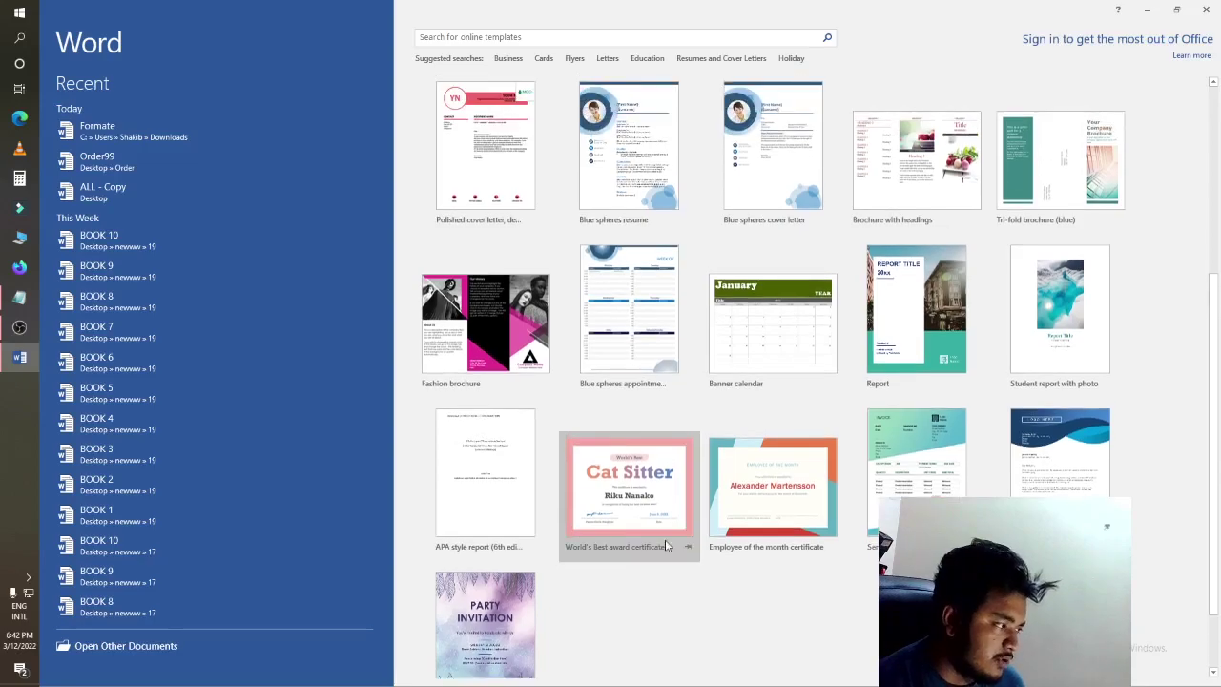
scroll(630, 539, "up", 5)
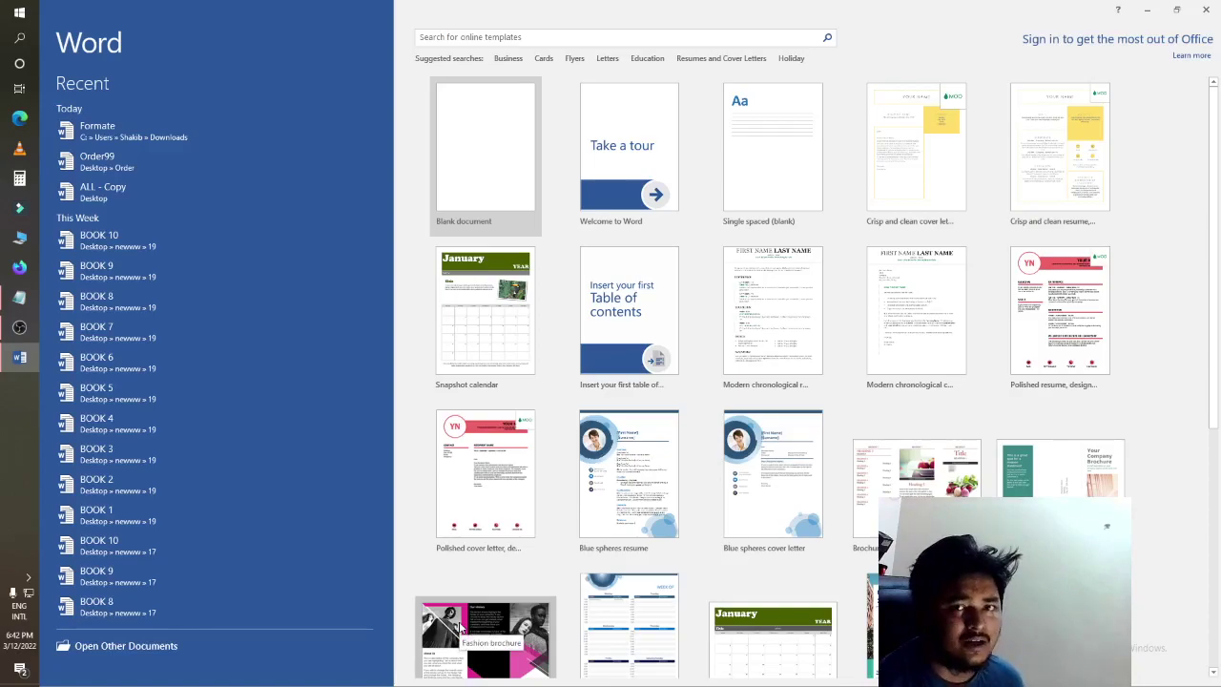
Create a blank document and zoom out to 70% so the whole page fits on screen
left_click(4, 332)
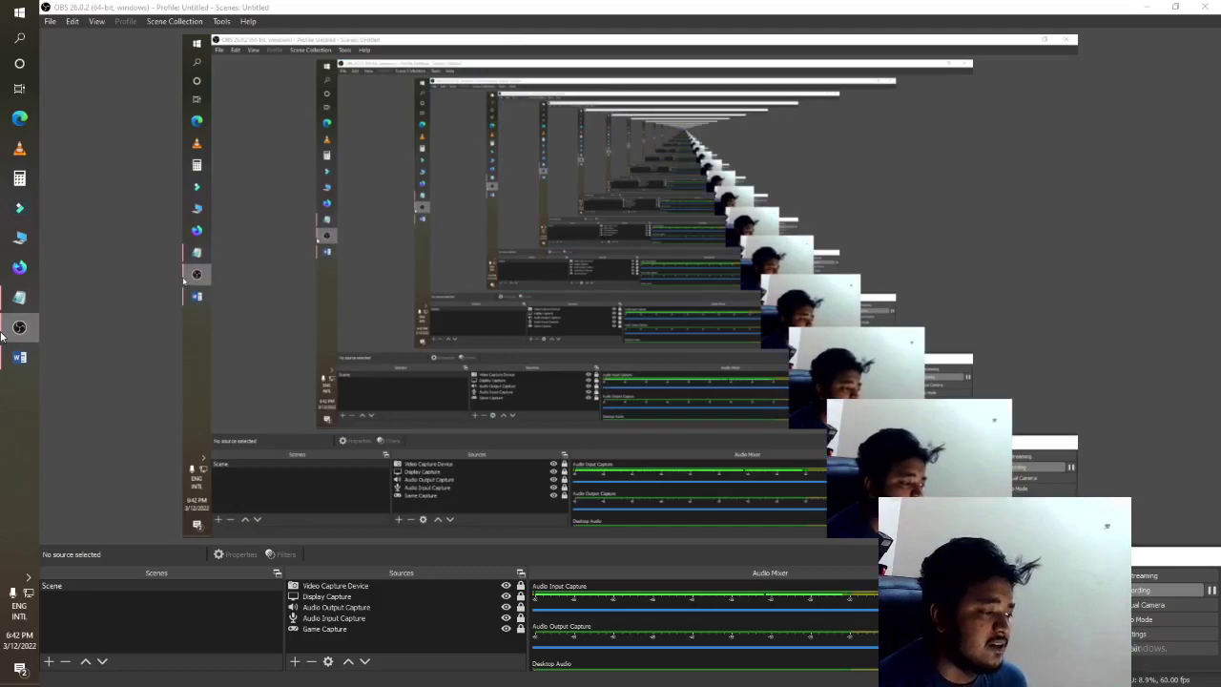
left_click(19, 357)
left_click(463, 116)
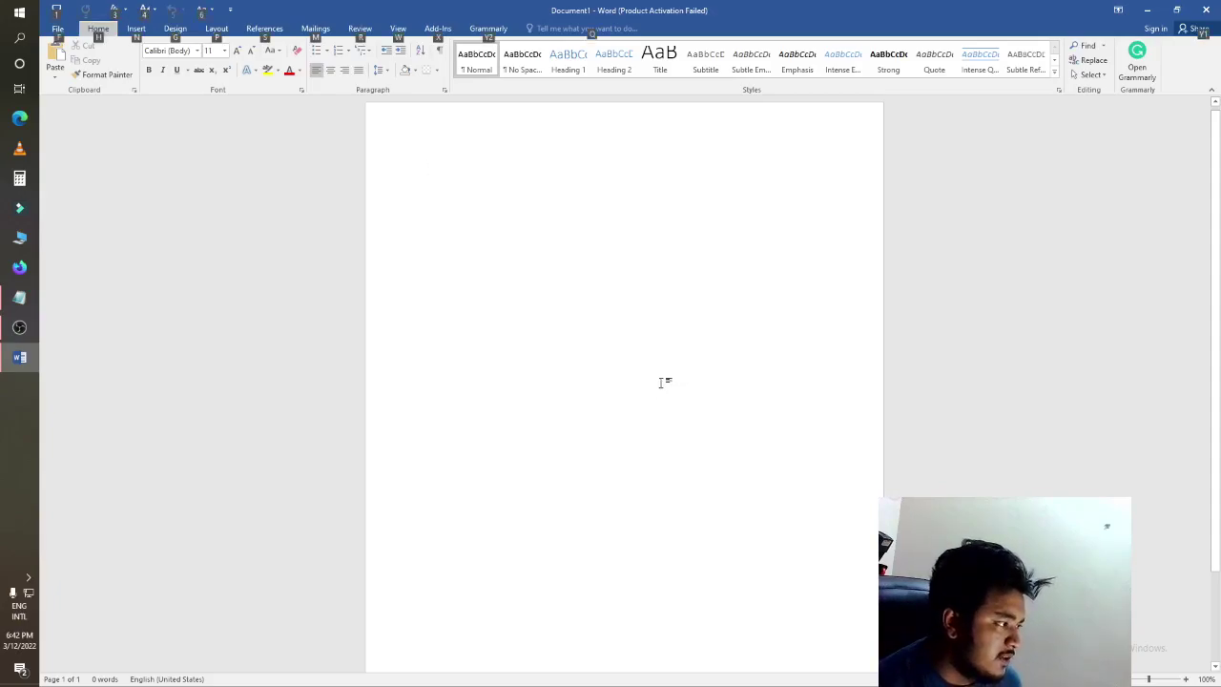
scroll(662, 381, "down", 7)
scroll(672, 424, "up", 4)
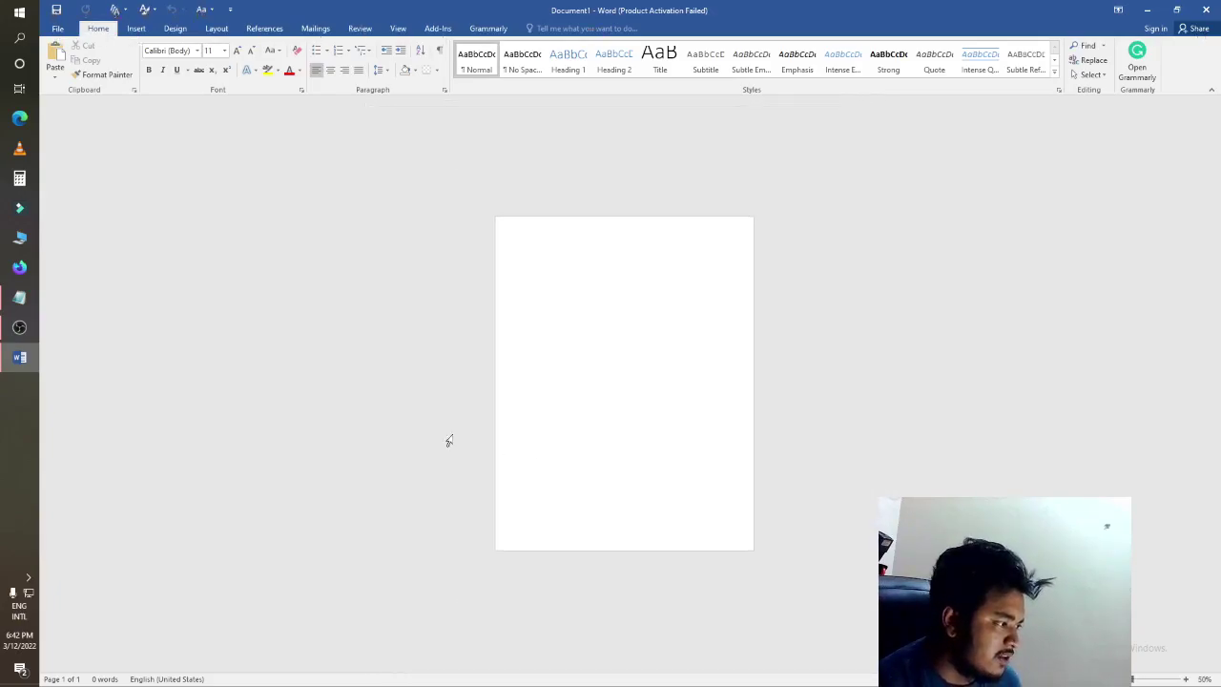
scroll(620, 384, "up", 1)
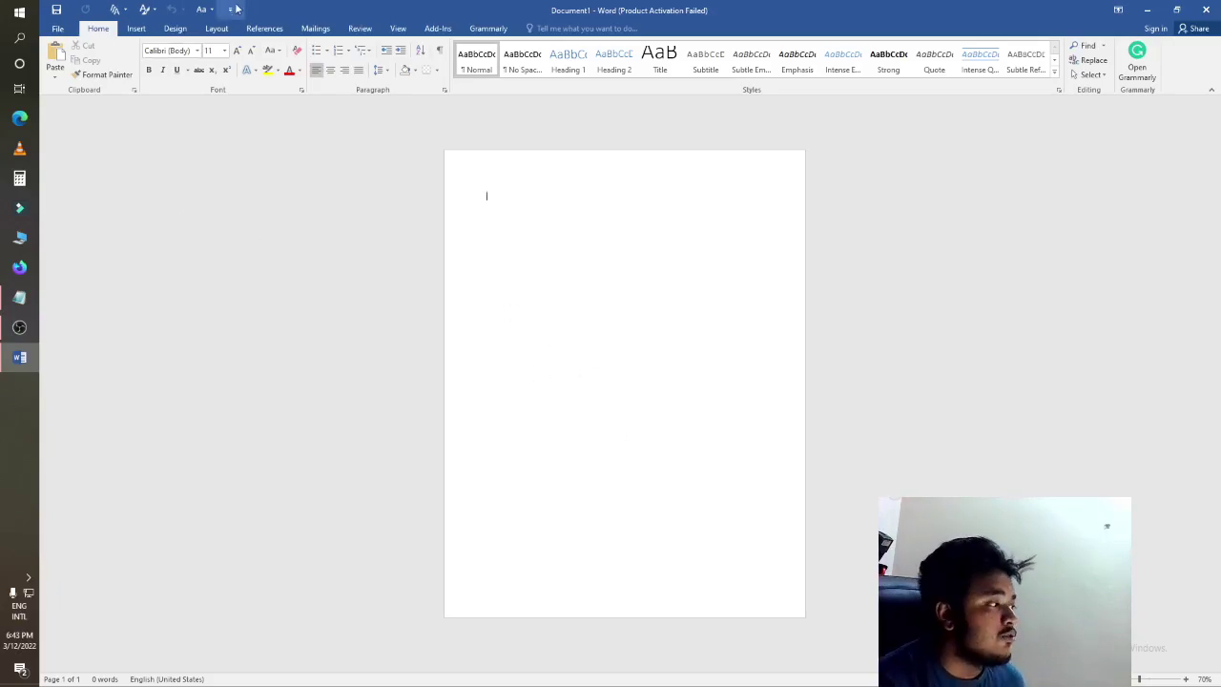
Set a custom paper size 6 inches wide and 9 inches high for the whole document
left_click(216, 28)
left_click(63, 77)
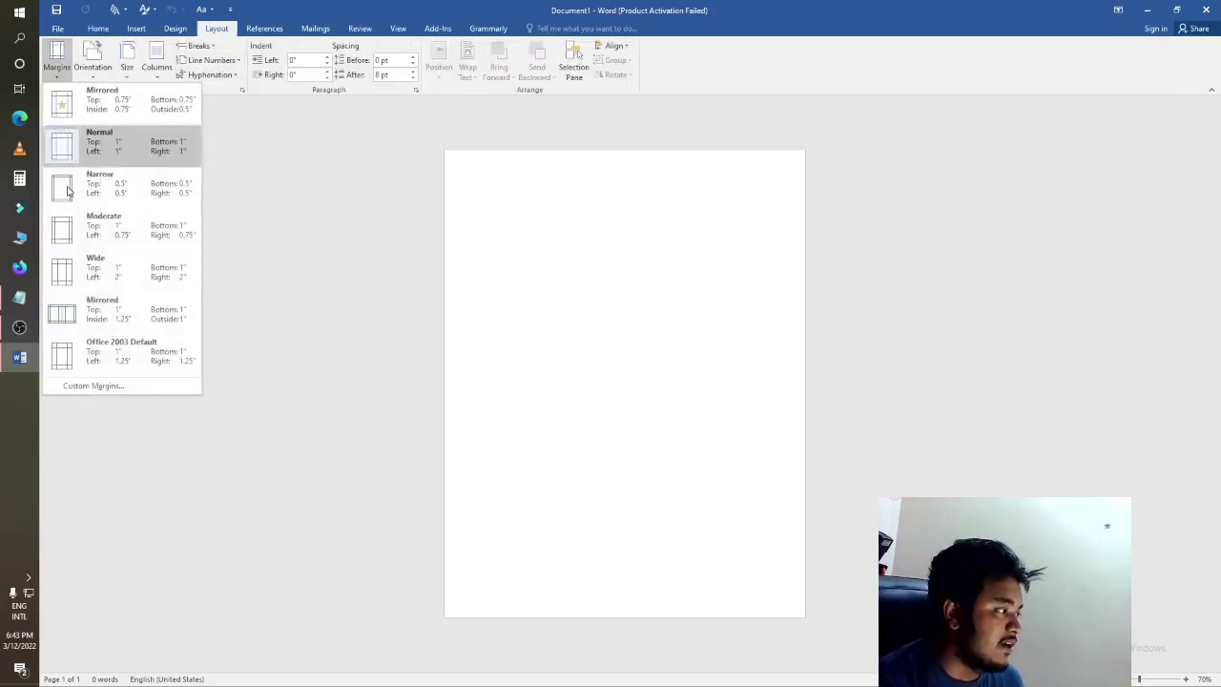
left_click(94, 386)
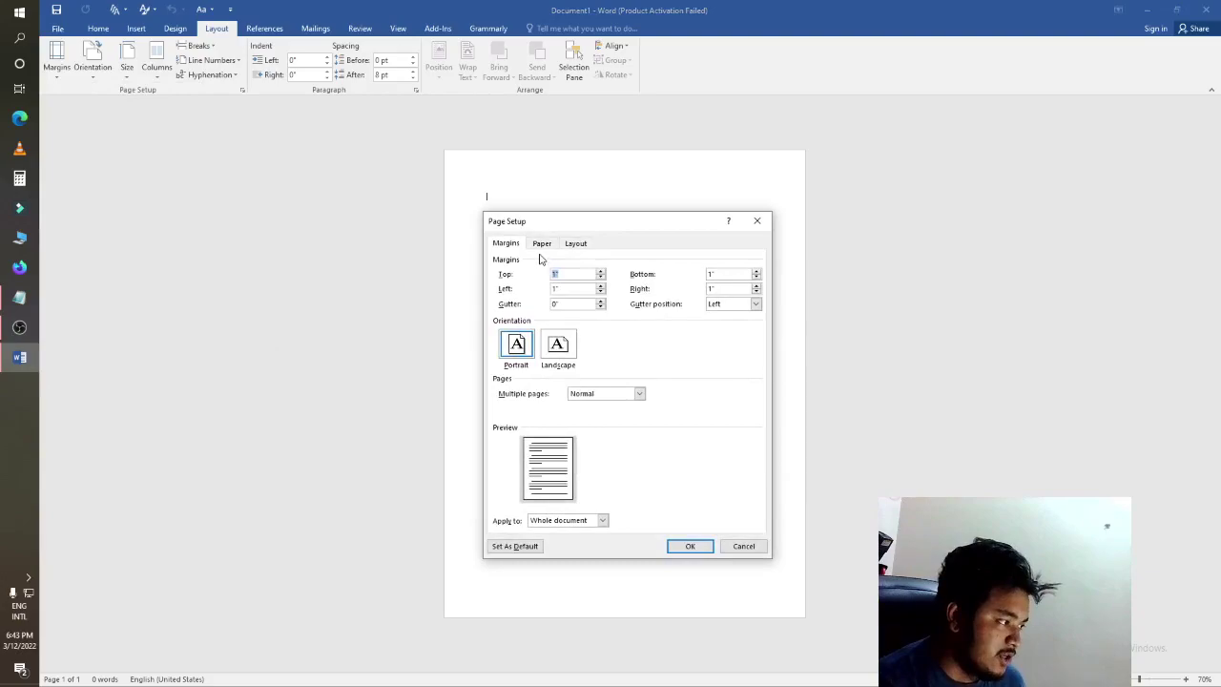
left_click(541, 244)
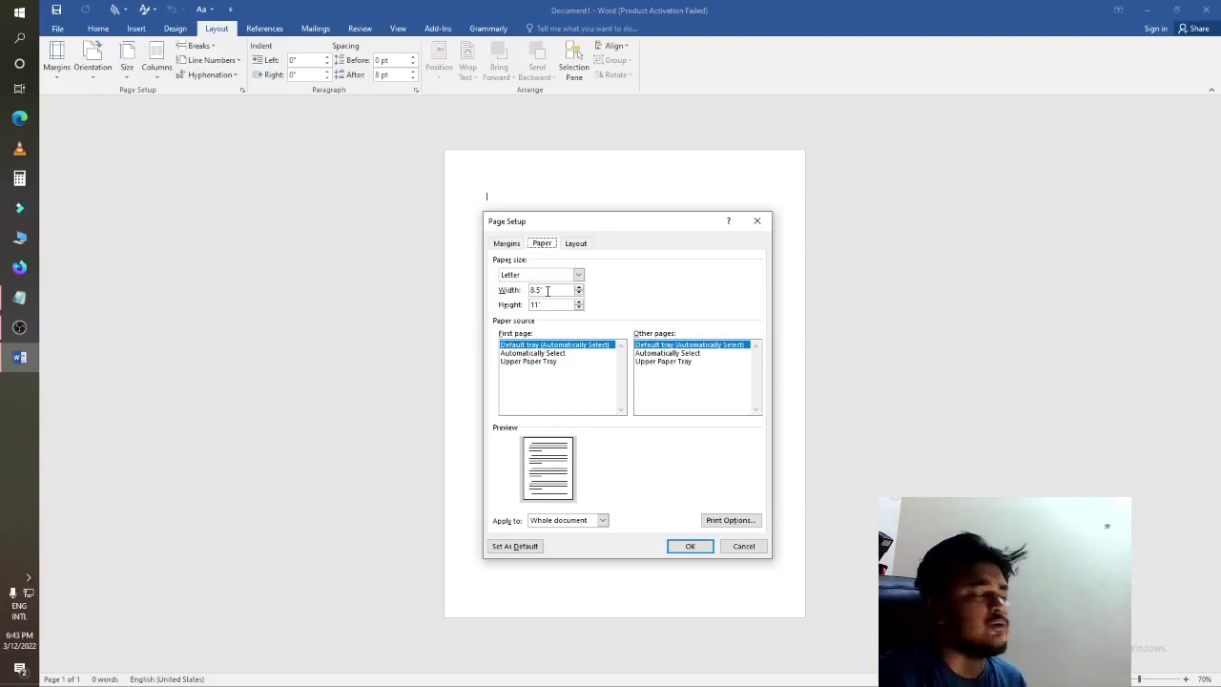
left_click(547, 290)
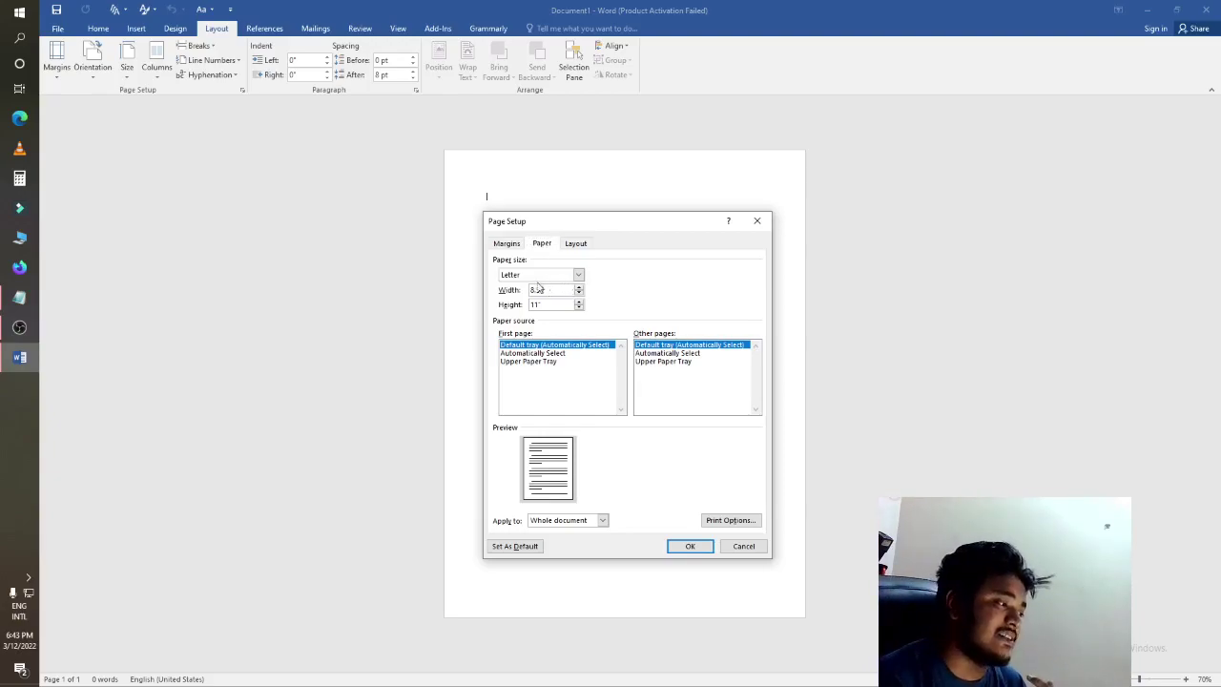
left_click_drag(547, 291, 519, 291)
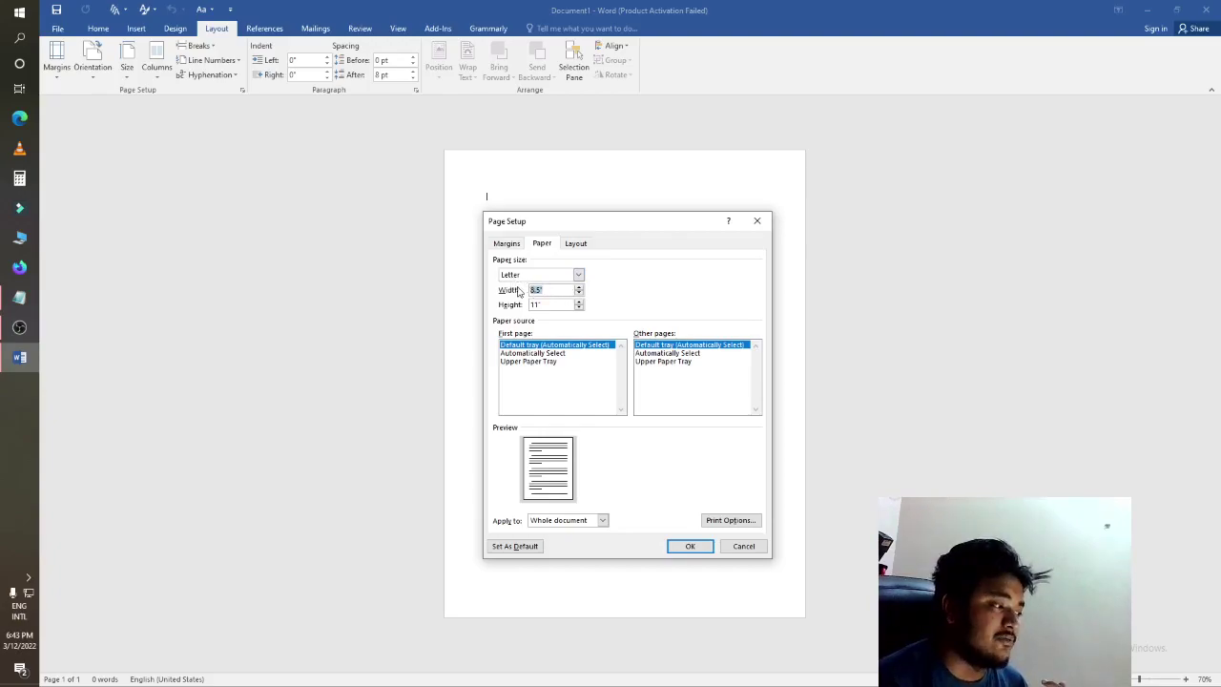
type("8")
left_click(560, 304)
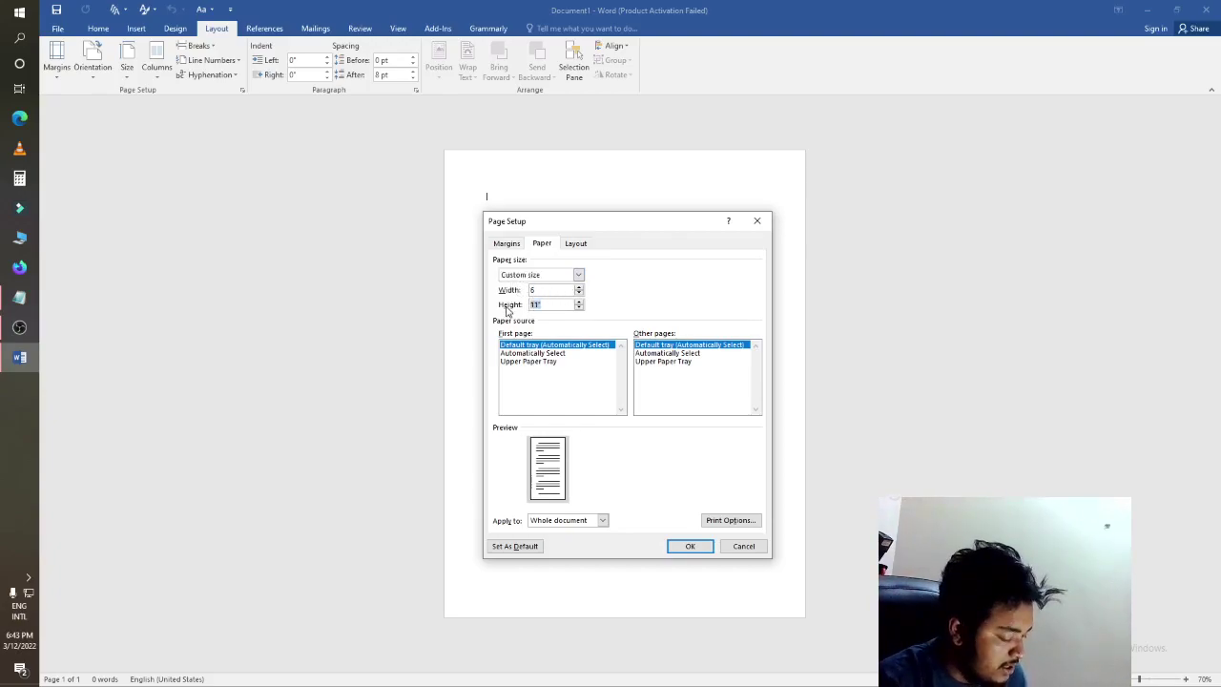
type("9")
left_click(689, 545)
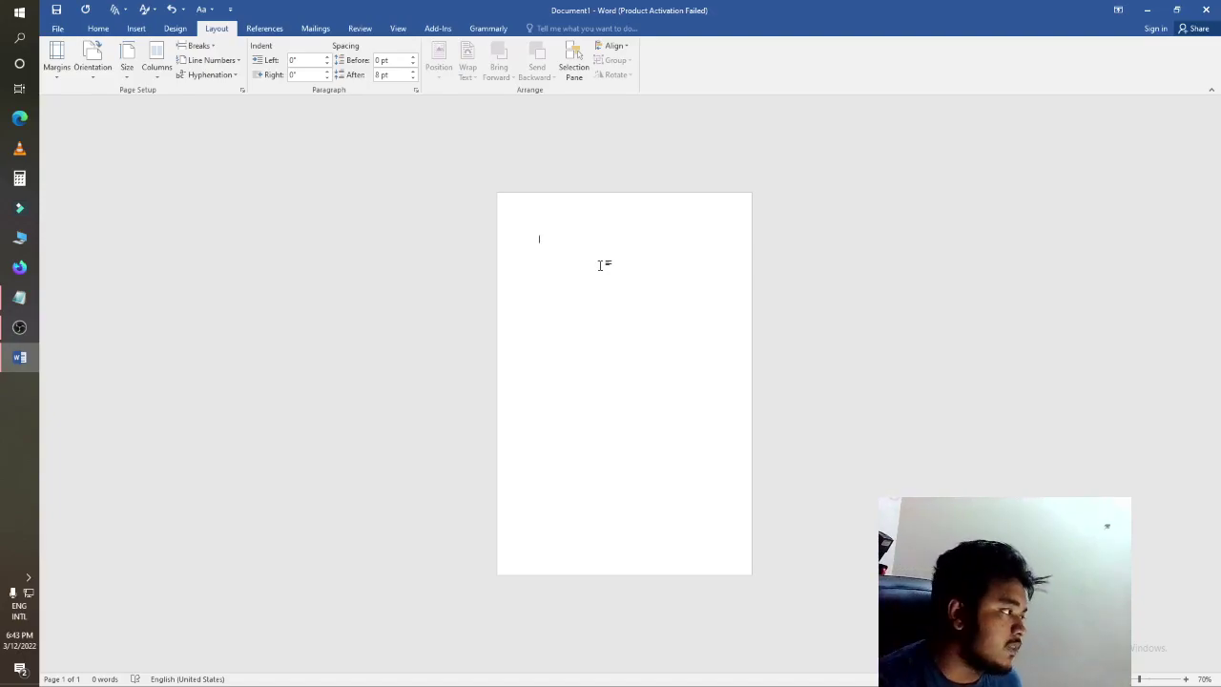
left_click(52, 10)
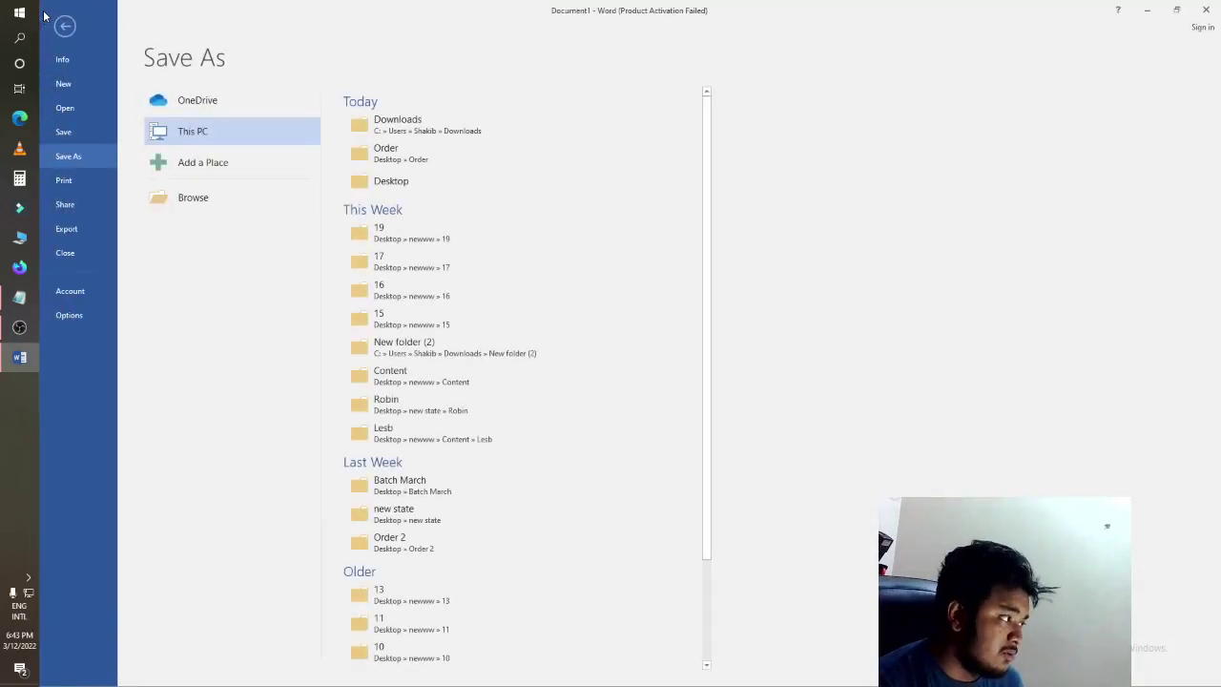
left_click(65, 26)
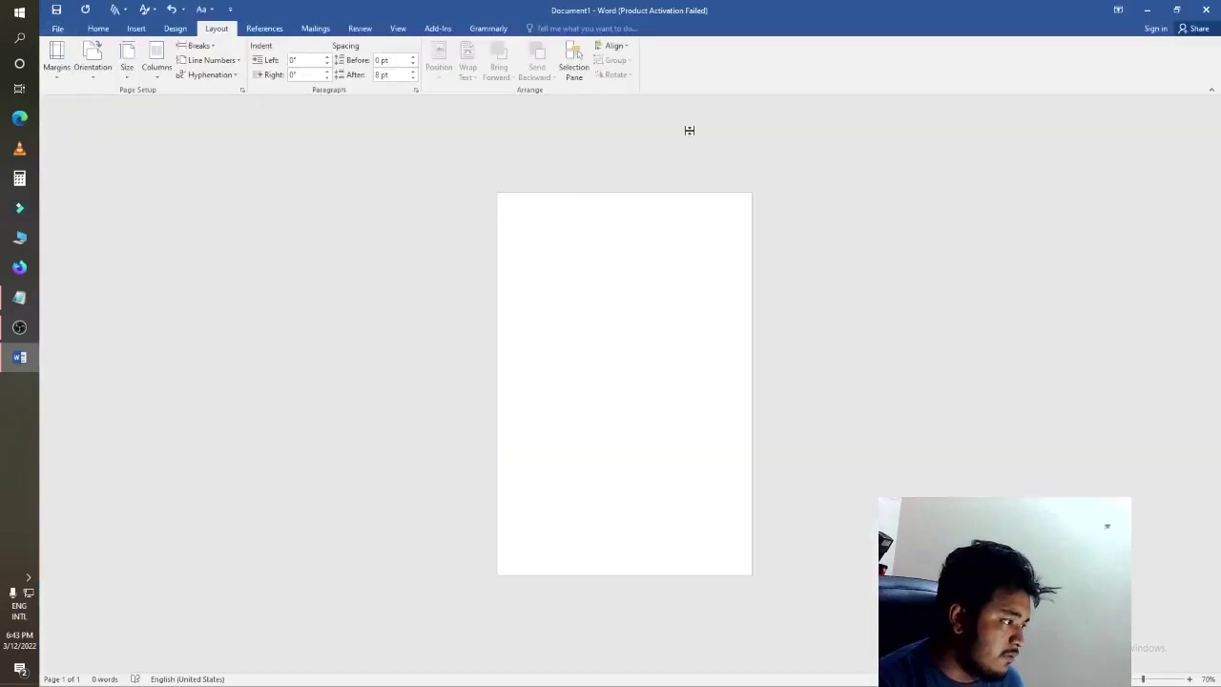
Enter a first name in capitals a few lines down the page and make it bold
left_click(103, 31)
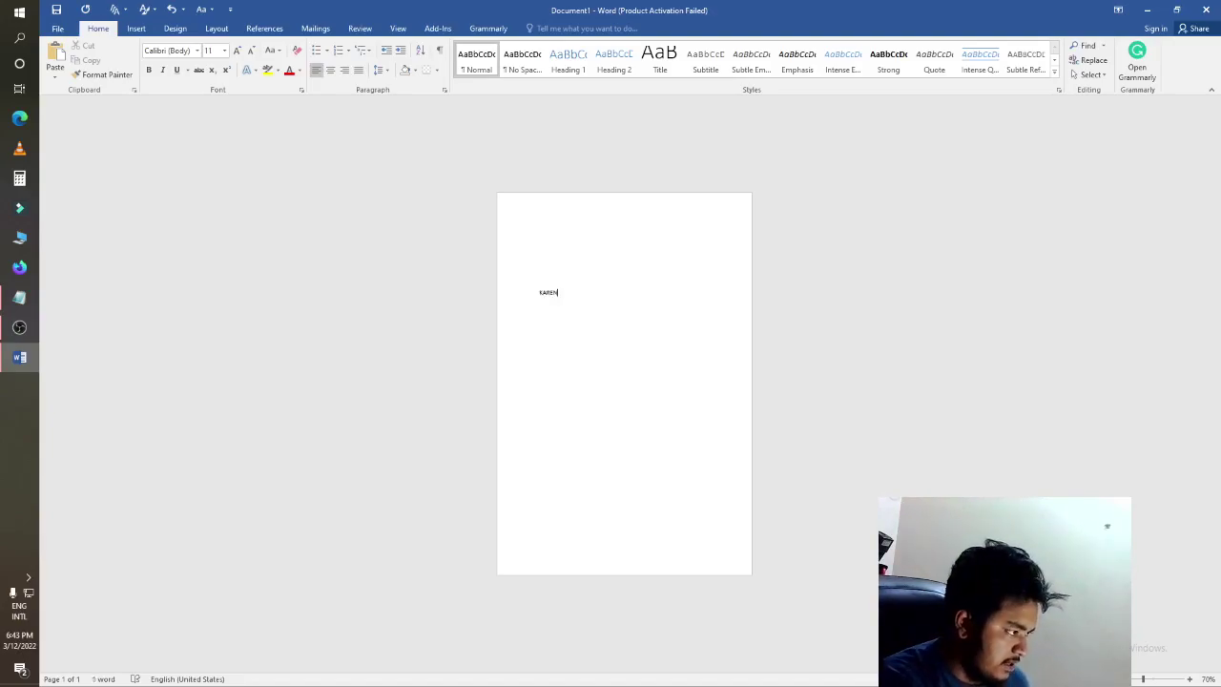
key("ctrl+a")
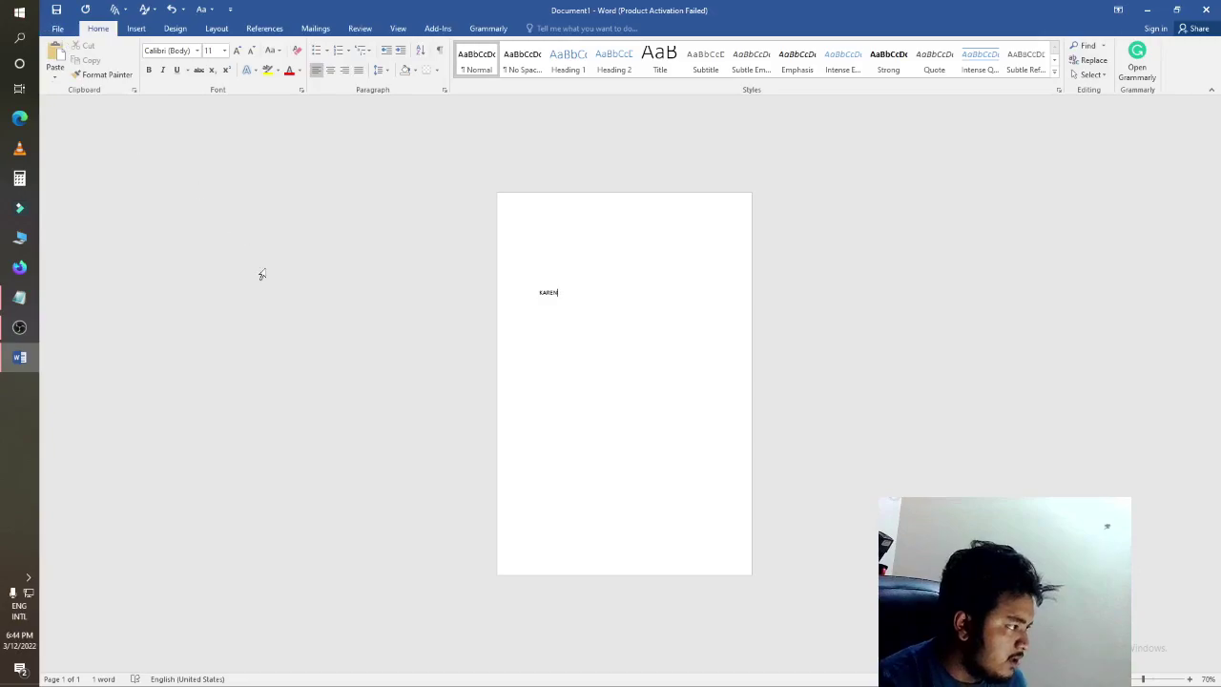
left_click(588, 296)
double_click(547, 294)
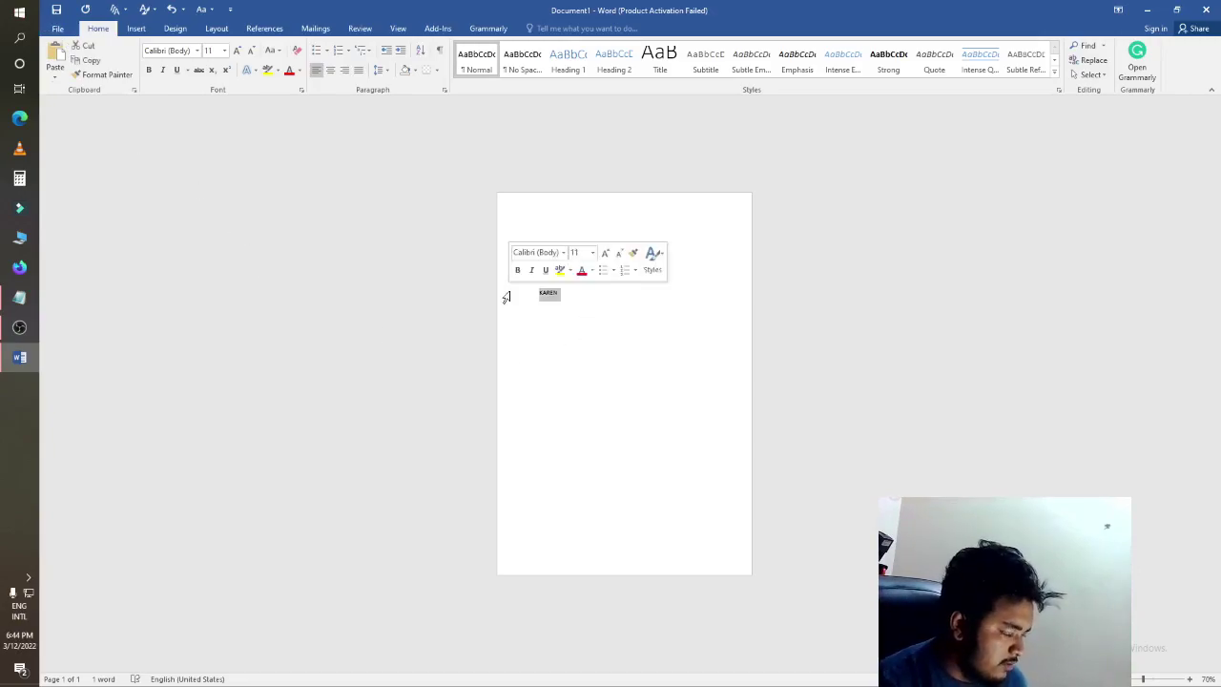
scroll(549, 297, "up", 4)
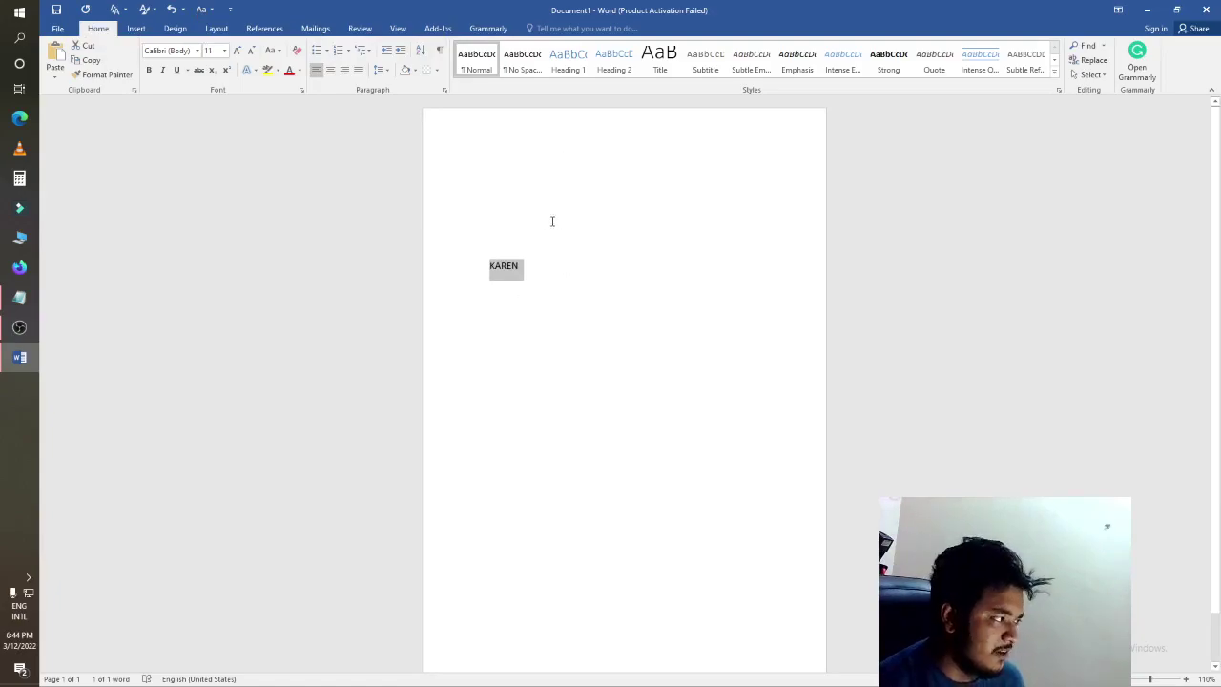
left_click(569, 267)
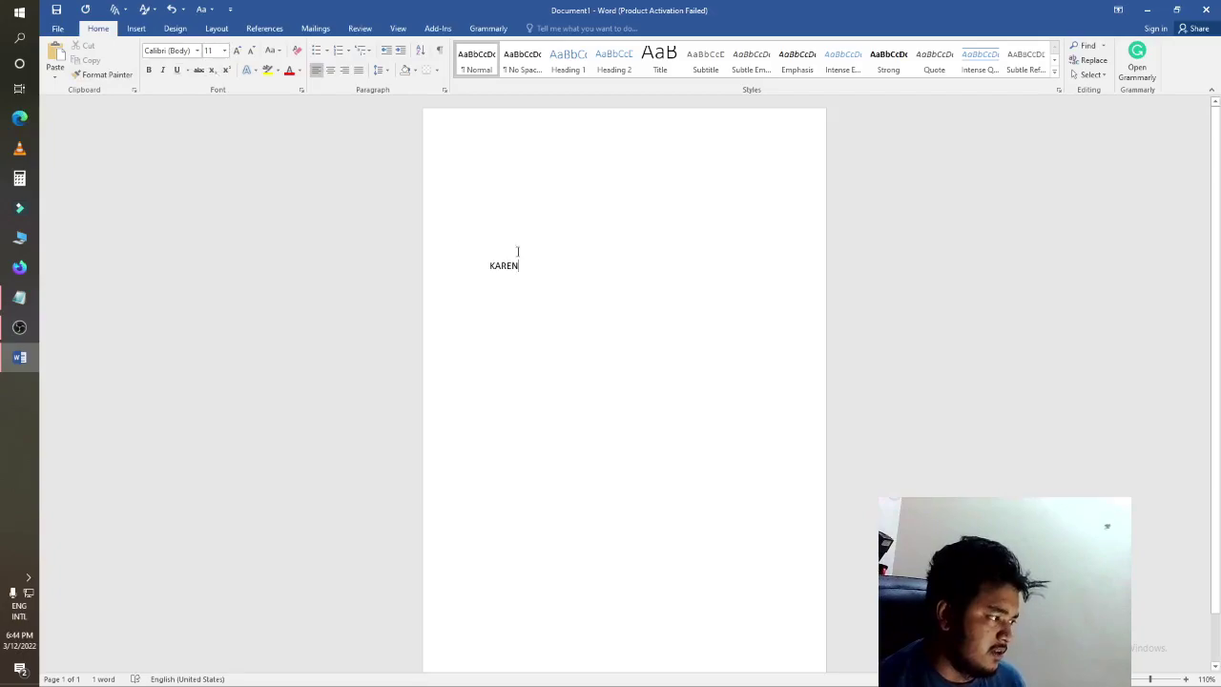
double_click(509, 267)
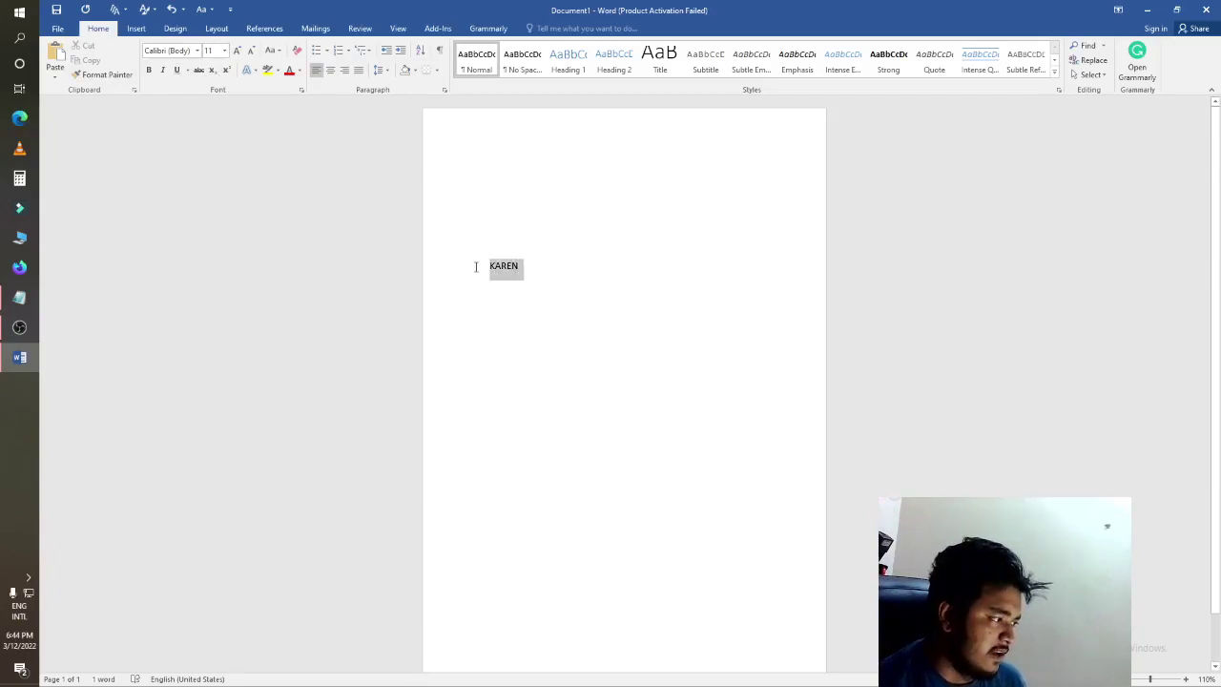
left_click(149, 71)
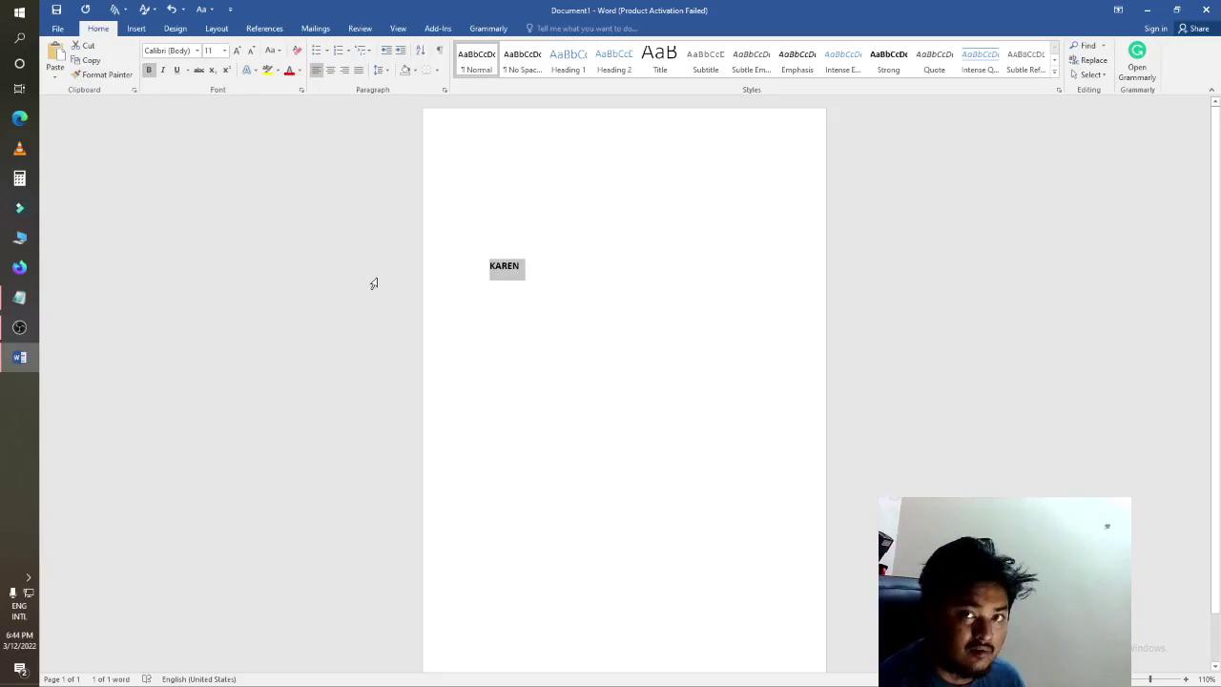
Enlarge the bold name's font size to 72 and keep the name selected
left_click(224, 52)
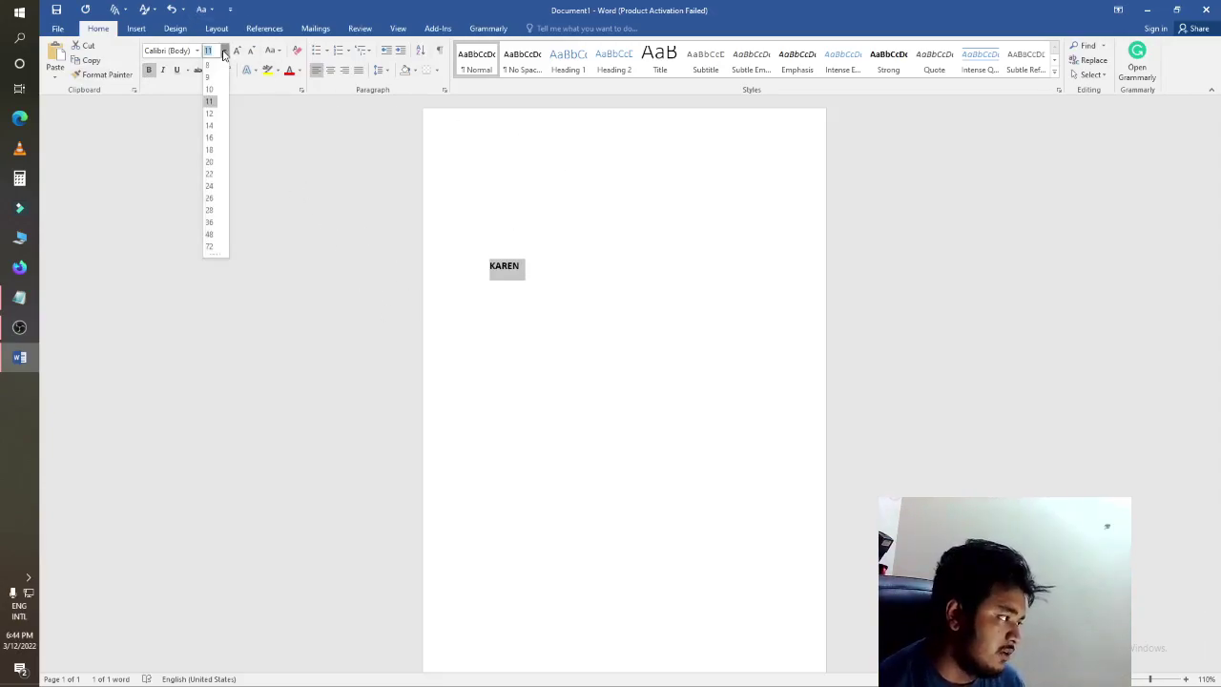
left_click(209, 234)
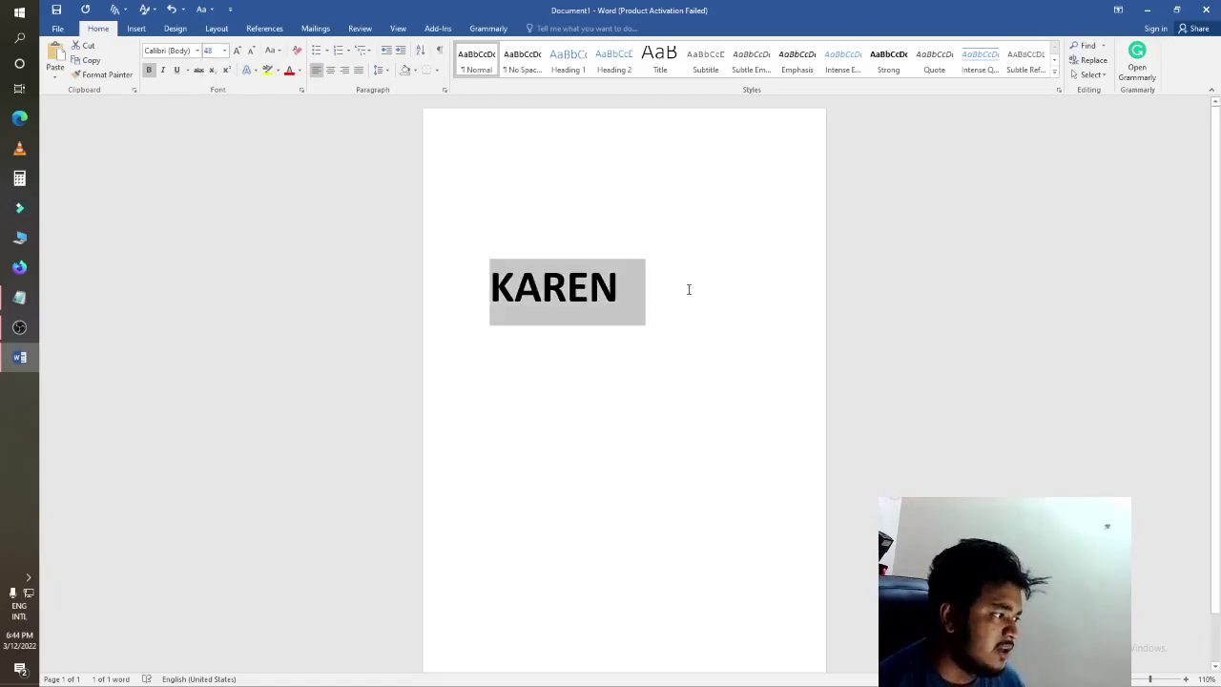
left_click(224, 52)
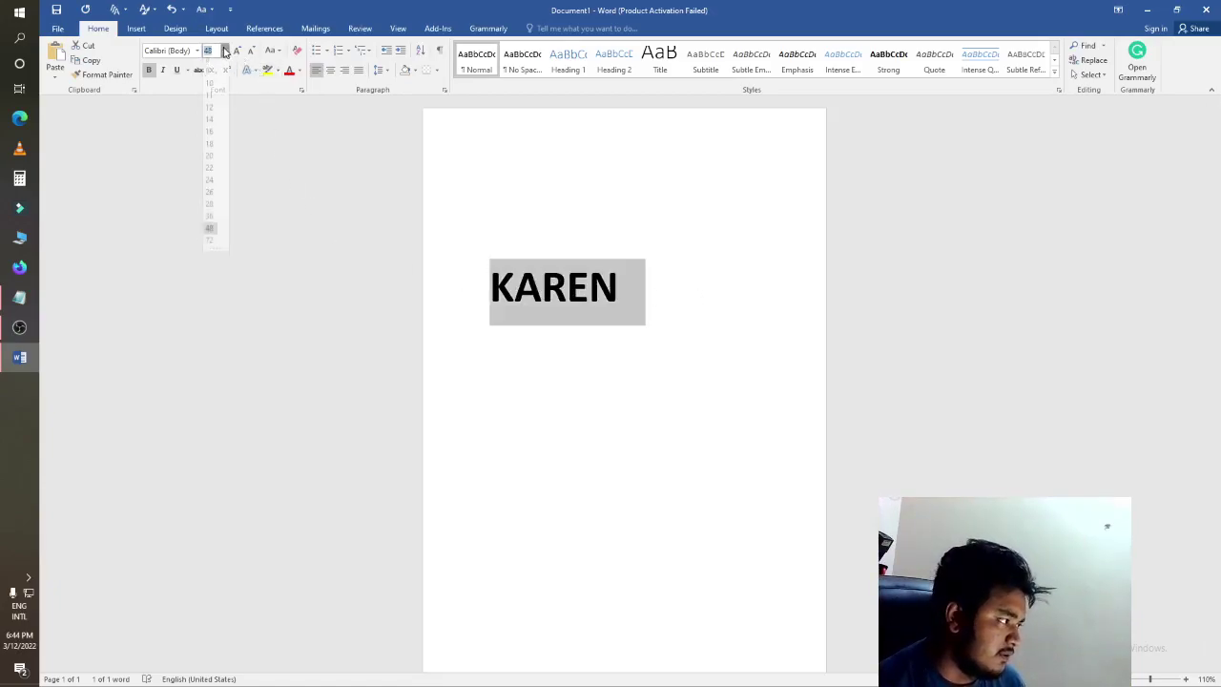
left_click(211, 250)
left_click(686, 373)
left_click(449, 314)
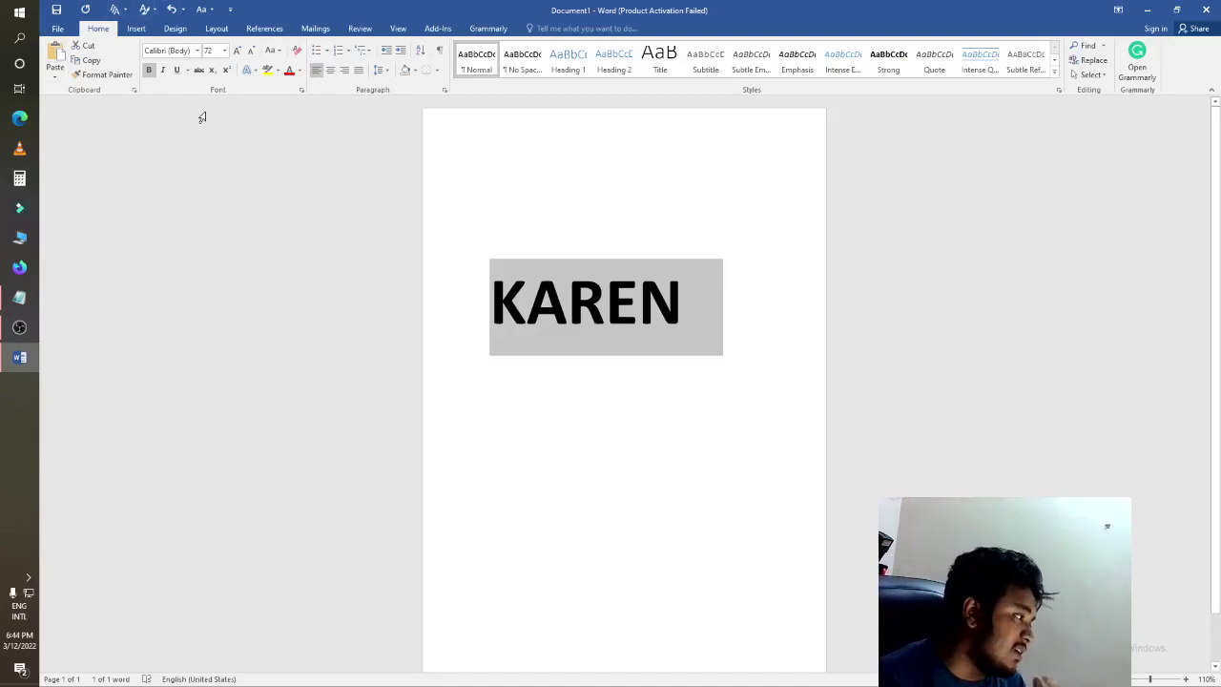
Remove the bold formatting from the selected name and underline it instead
left_click(149, 70)
left_click(148, 70)
left_click(148, 71)
left_click(149, 70)
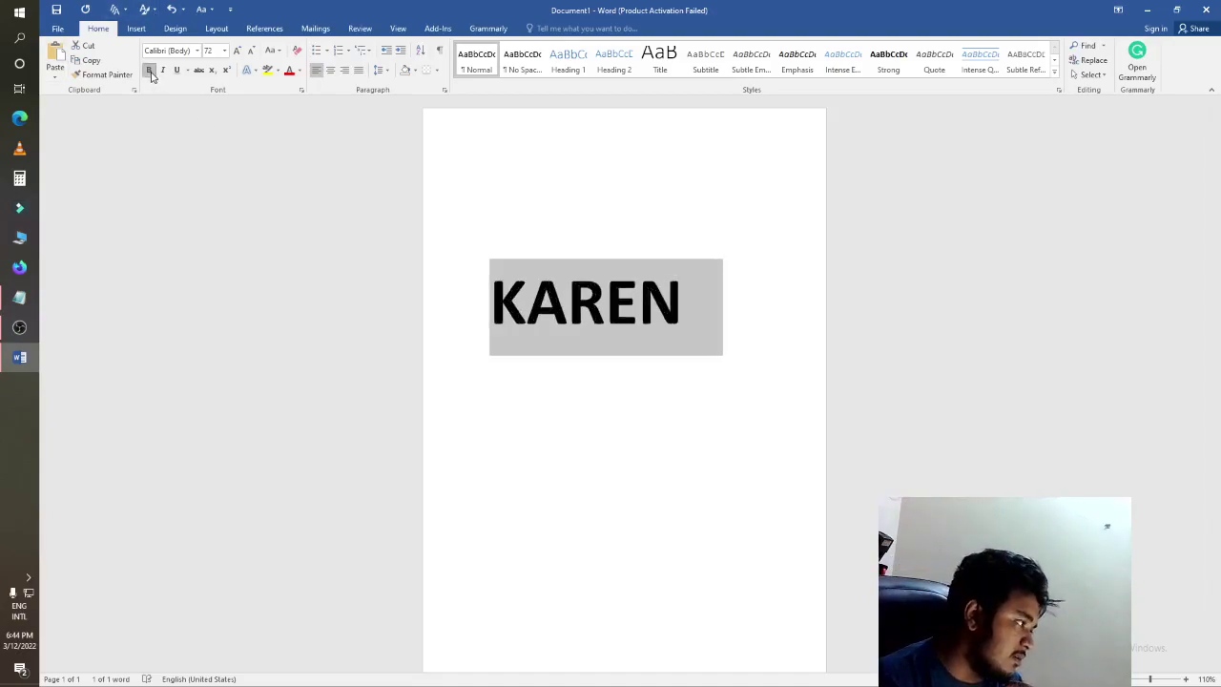
left_click(149, 71)
left_click(162, 71)
left_click(162, 71)
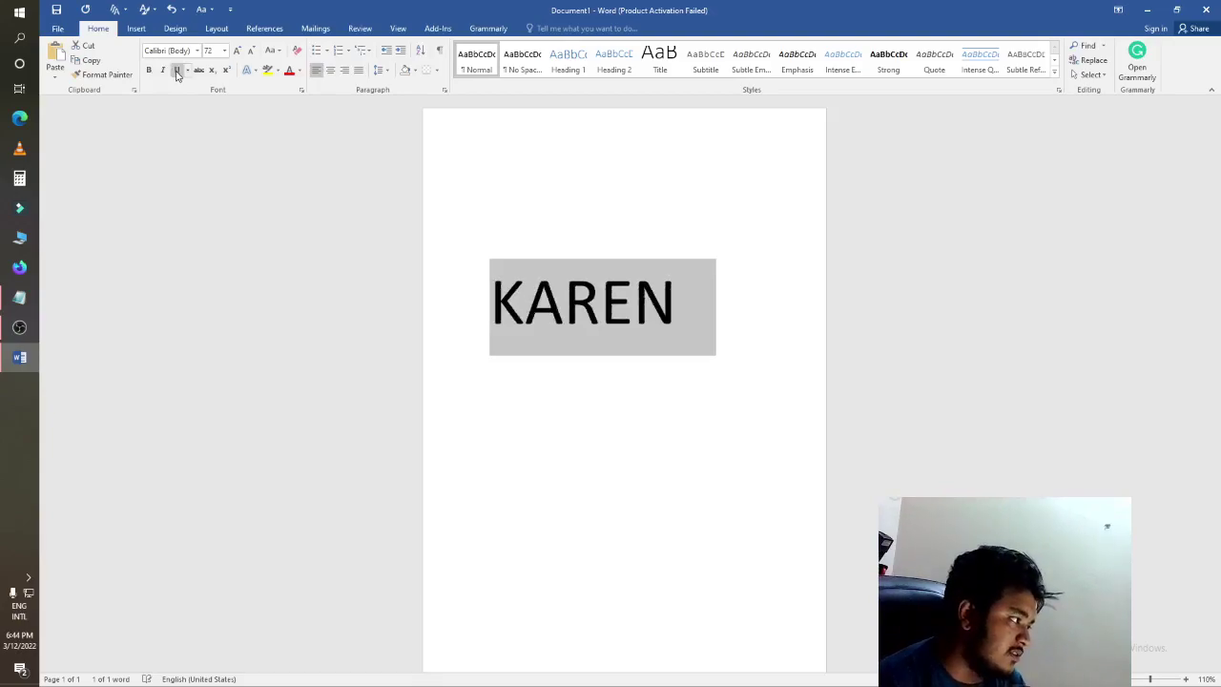
left_click(177, 70)
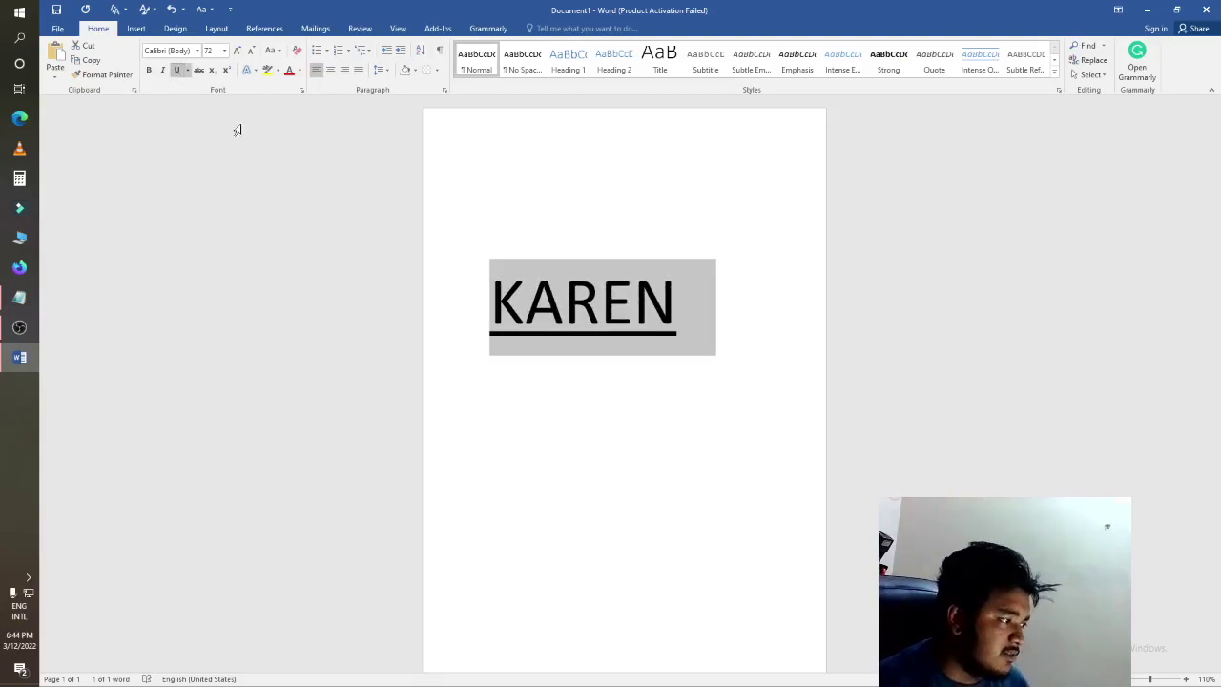
Try the Bronx font on the name and settle on Arcane Nine
left_click(659, 357)
left_click_drag(717, 322, 499, 265)
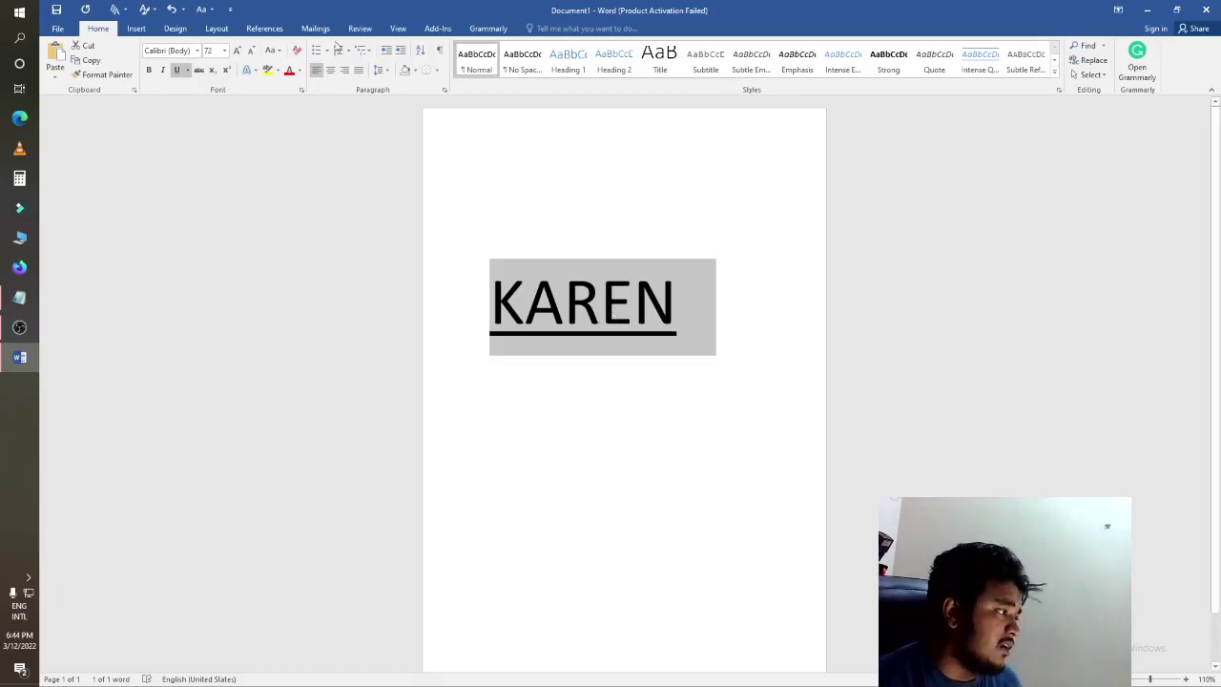
left_click(197, 50)
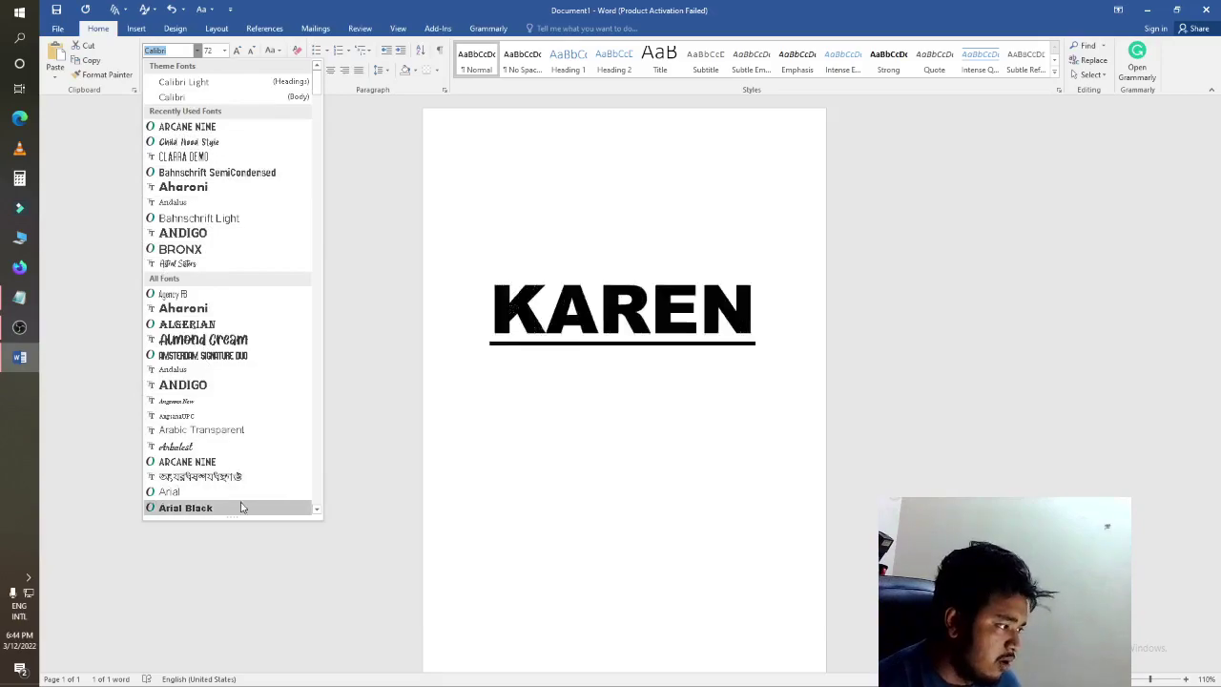
left_click(244, 250)
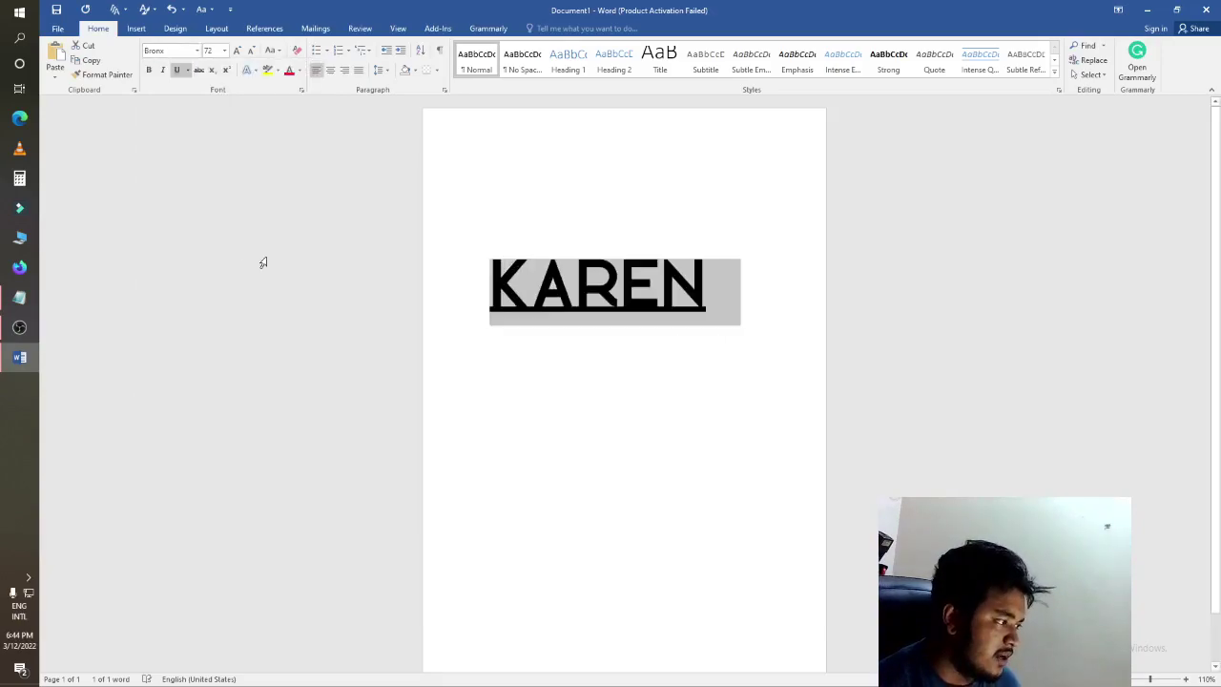
left_click(197, 51)
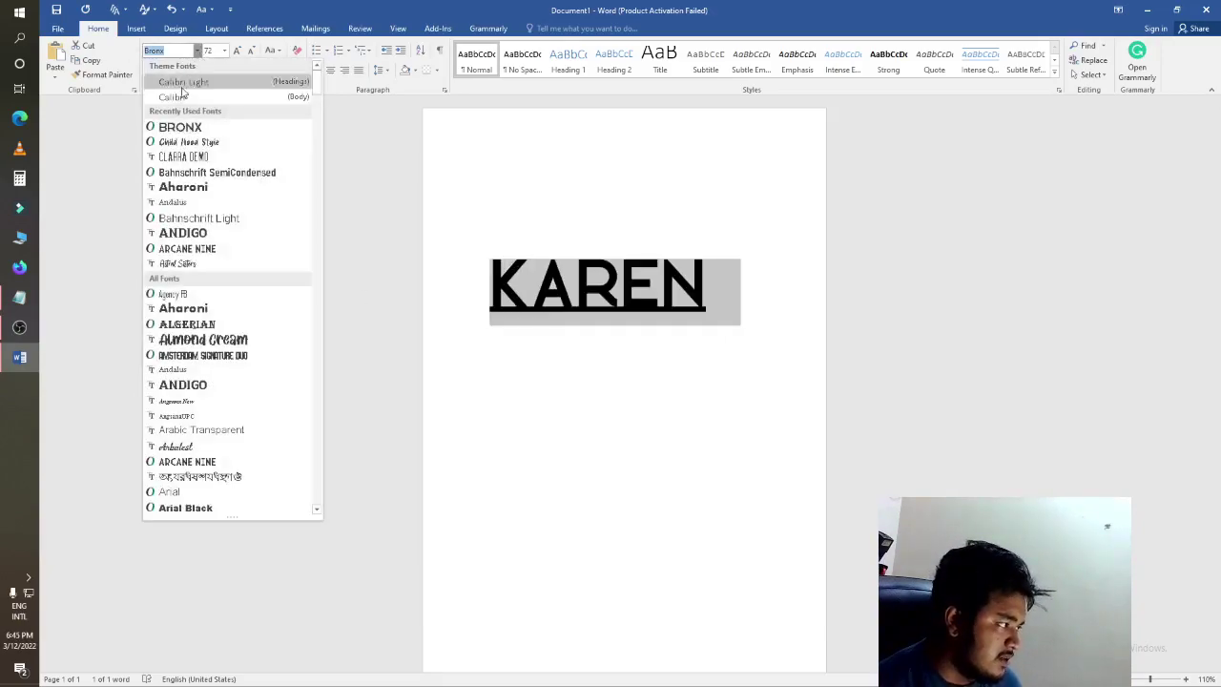
left_click(203, 249)
left_click(579, 263)
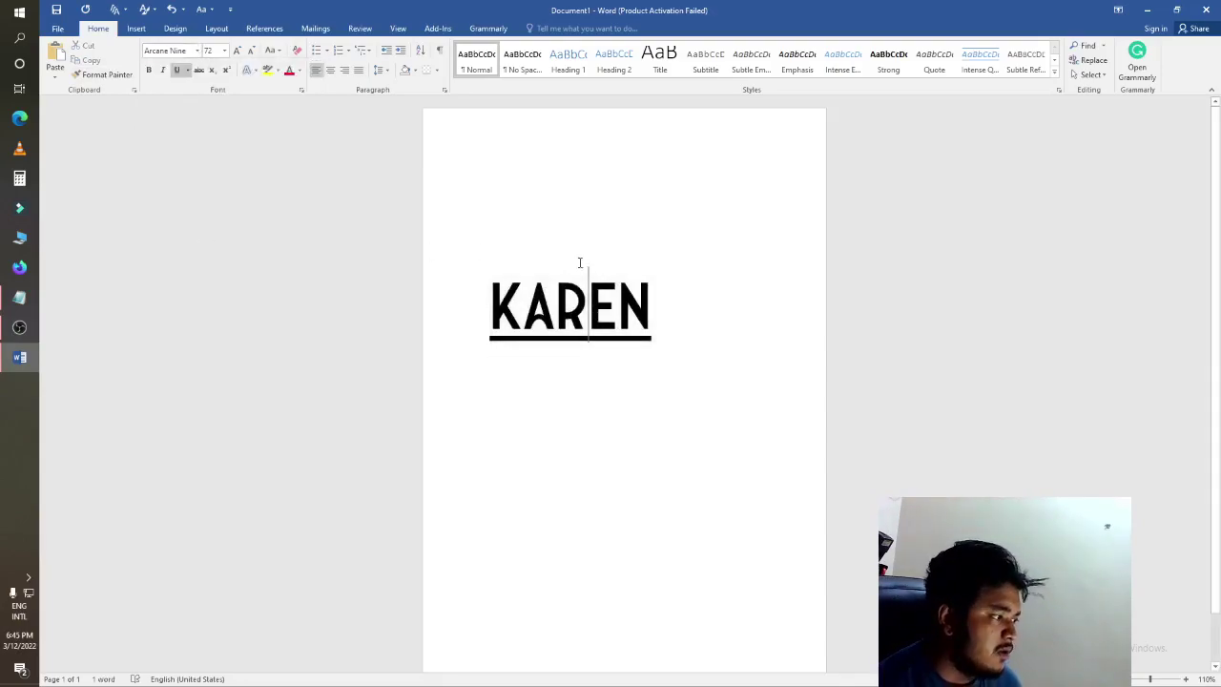
left_click(593, 242)
scroll(547, 316, "down", 1)
scroll(649, 318, "up", 1)
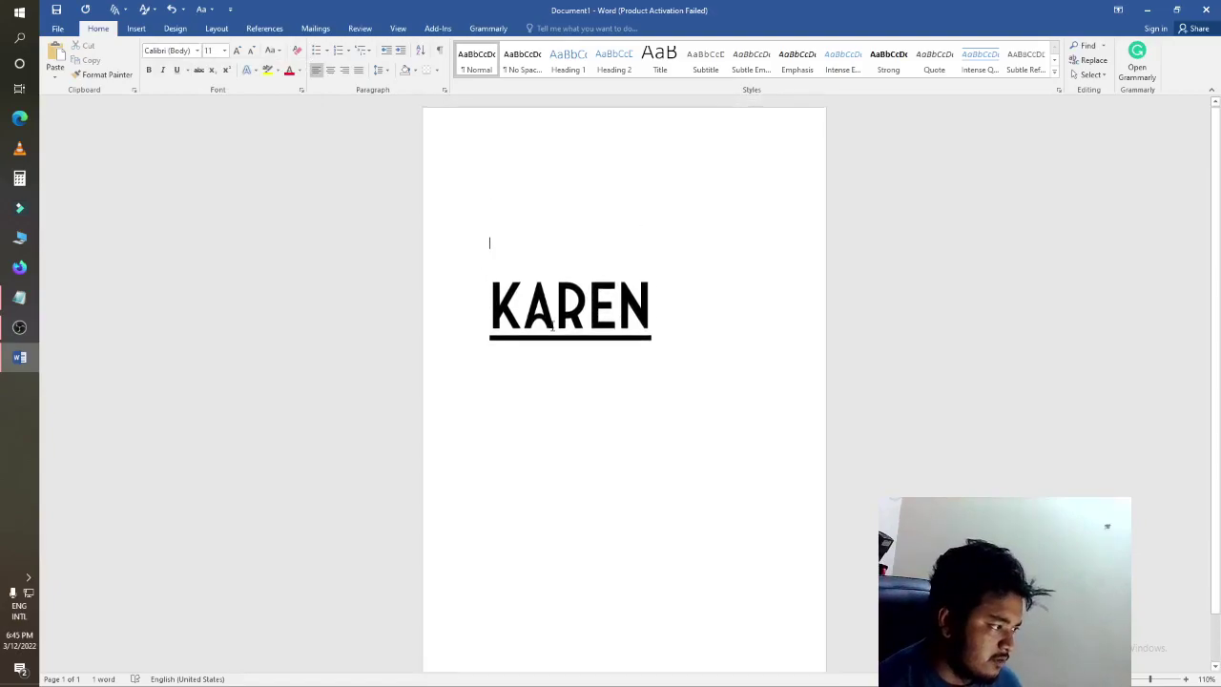
Select the name and set its font colour to the standard gold
left_click_drag(671, 311, 379, 338)
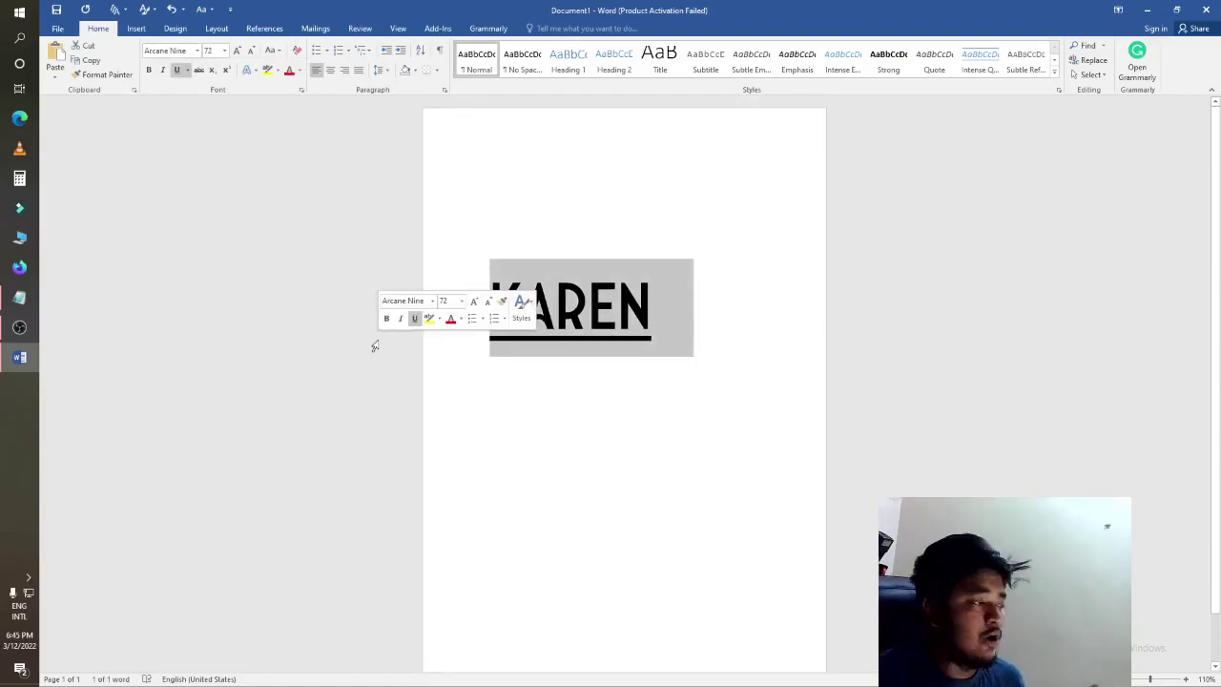
left_click(301, 72)
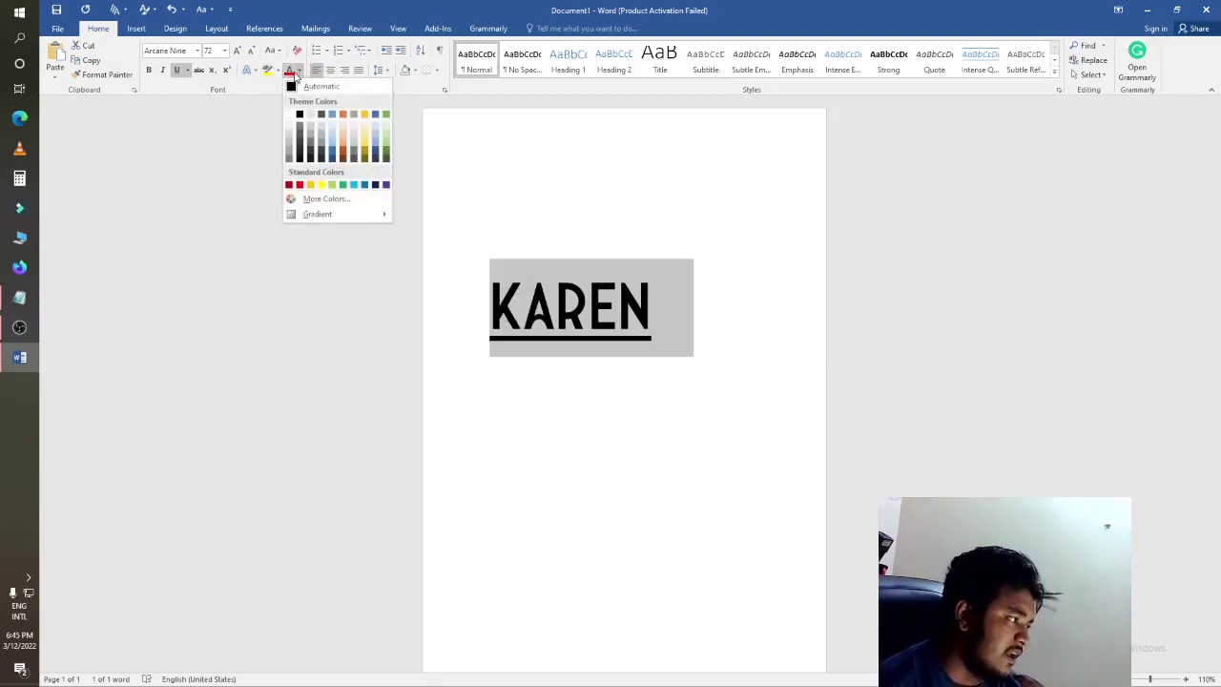
left_click(310, 184)
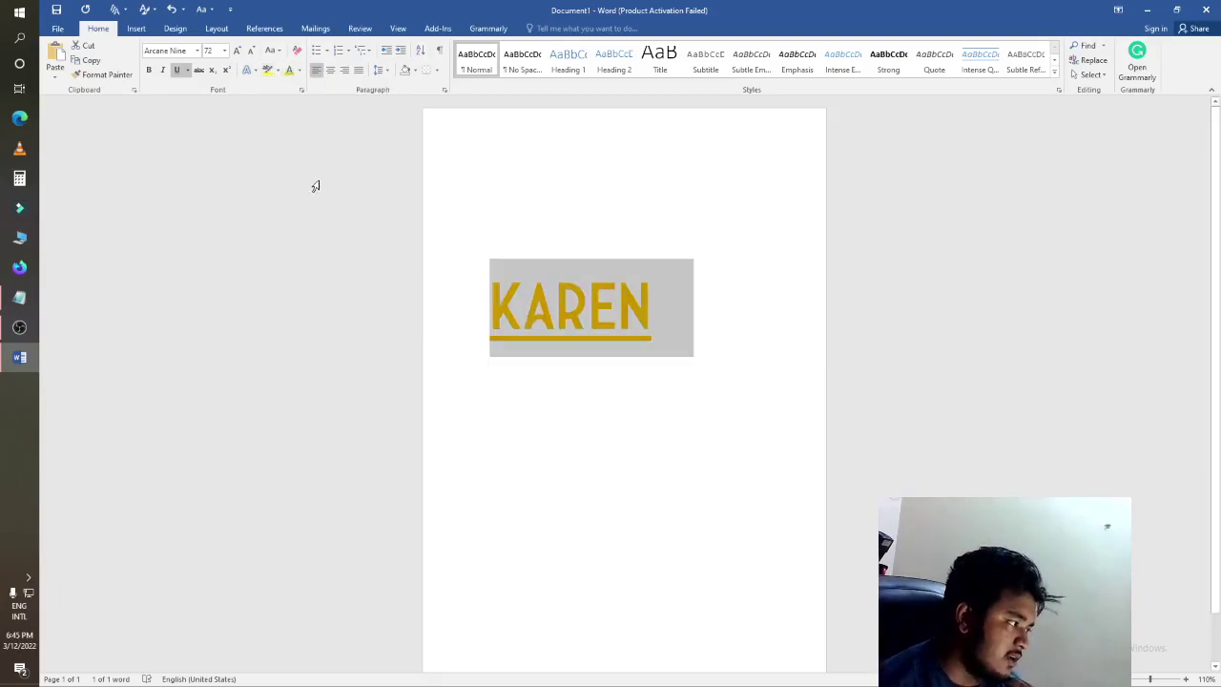
Give the name a custom bright green font colour and keep the whole line selected
left_click(298, 71)
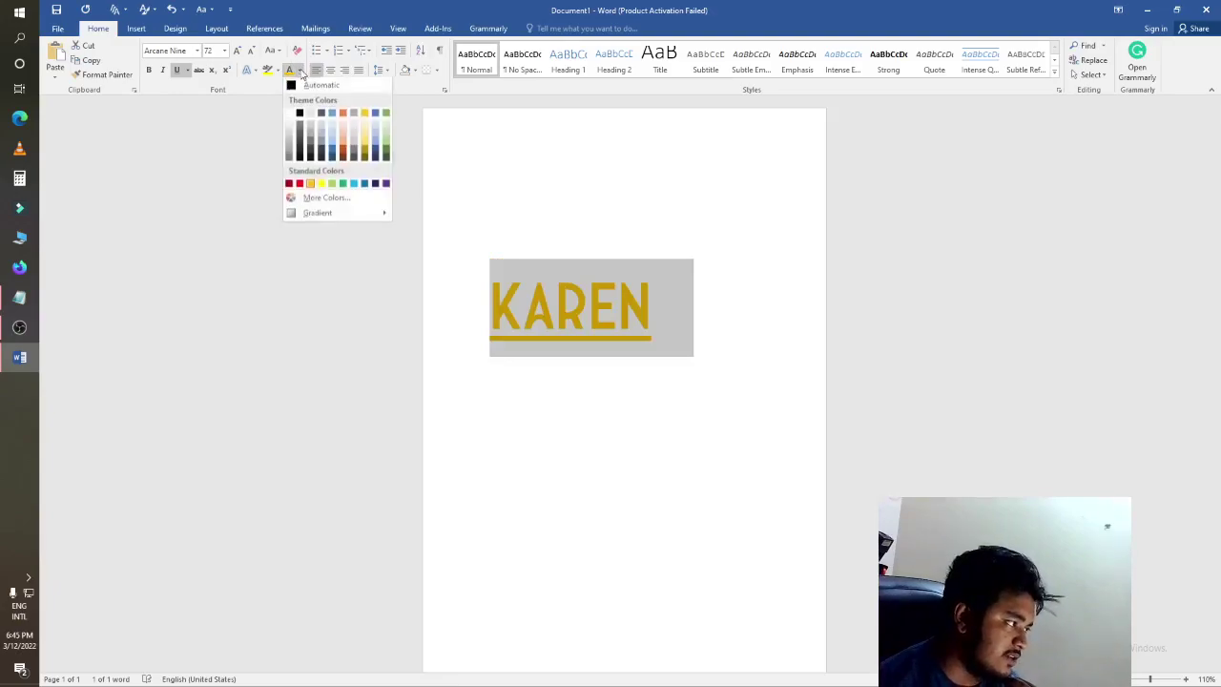
left_click(320, 198)
left_click(625, 310)
left_click_drag(625, 310, 599, 310)
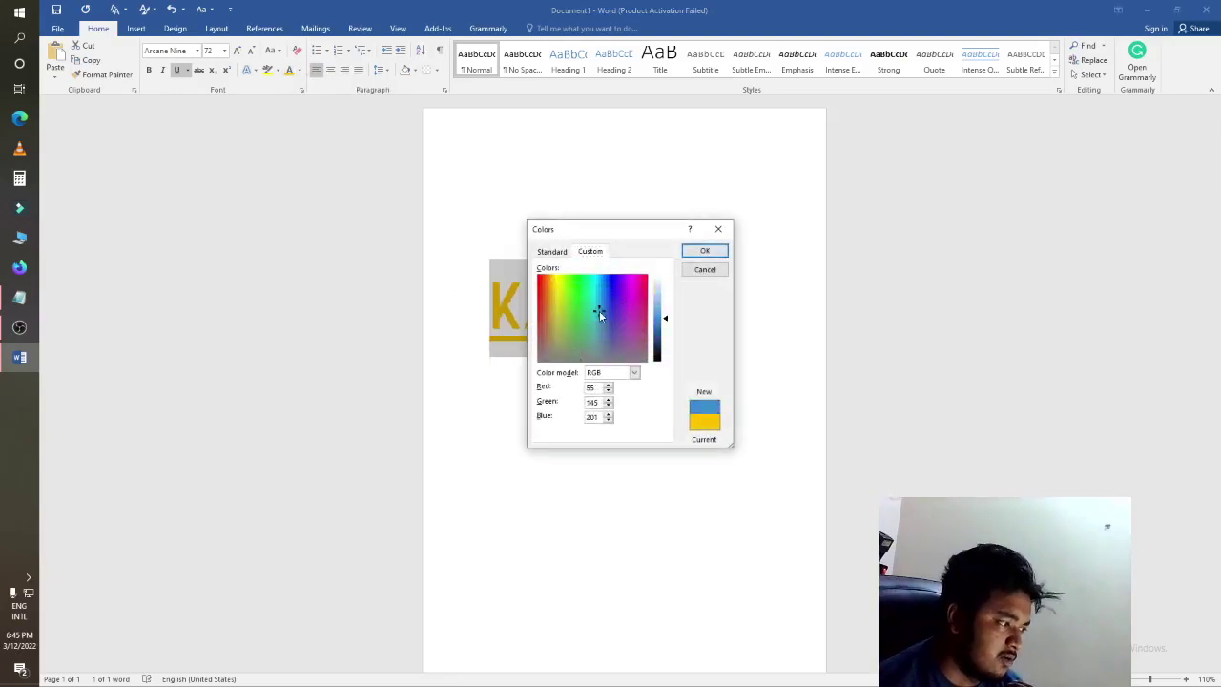
key("Return")
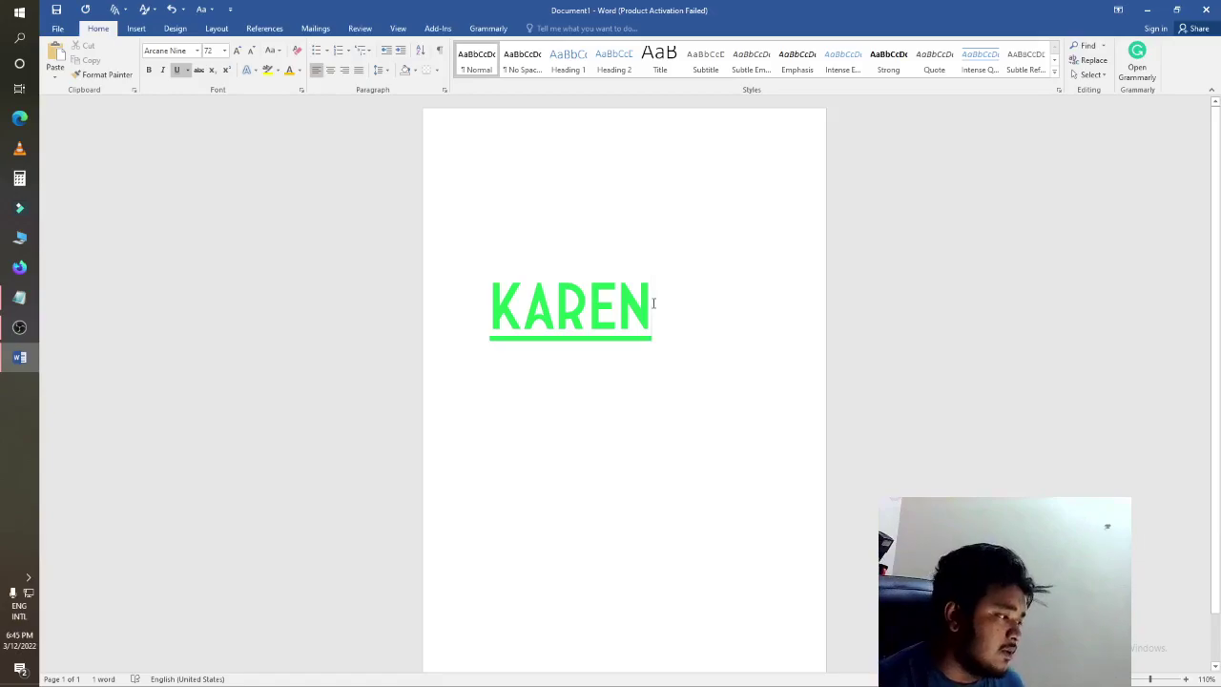
left_click(452, 328)
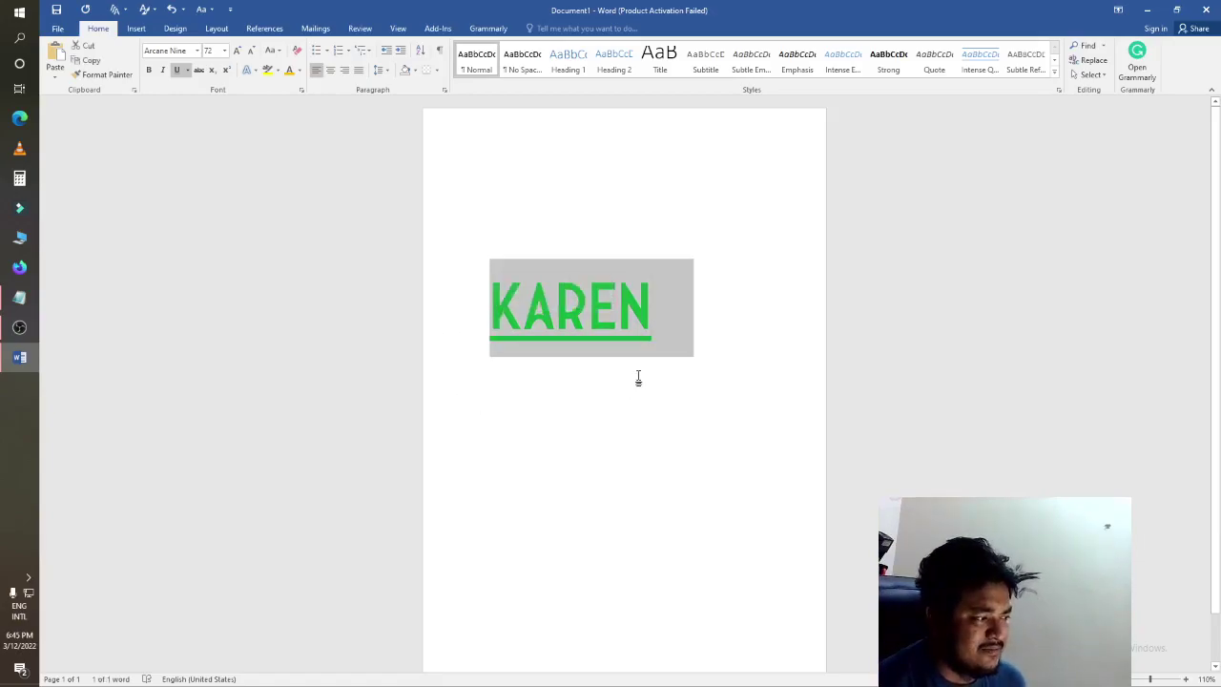
scroll(638, 378, "down", 1)
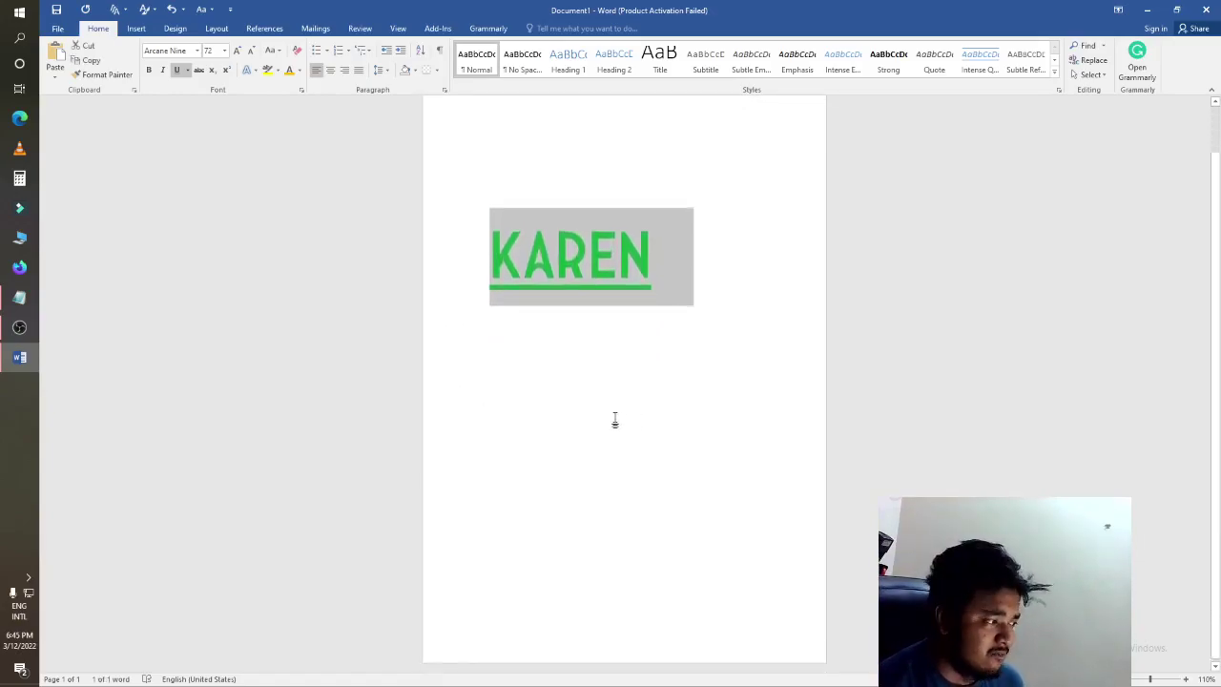
scroll(630, 436, "up", 1)
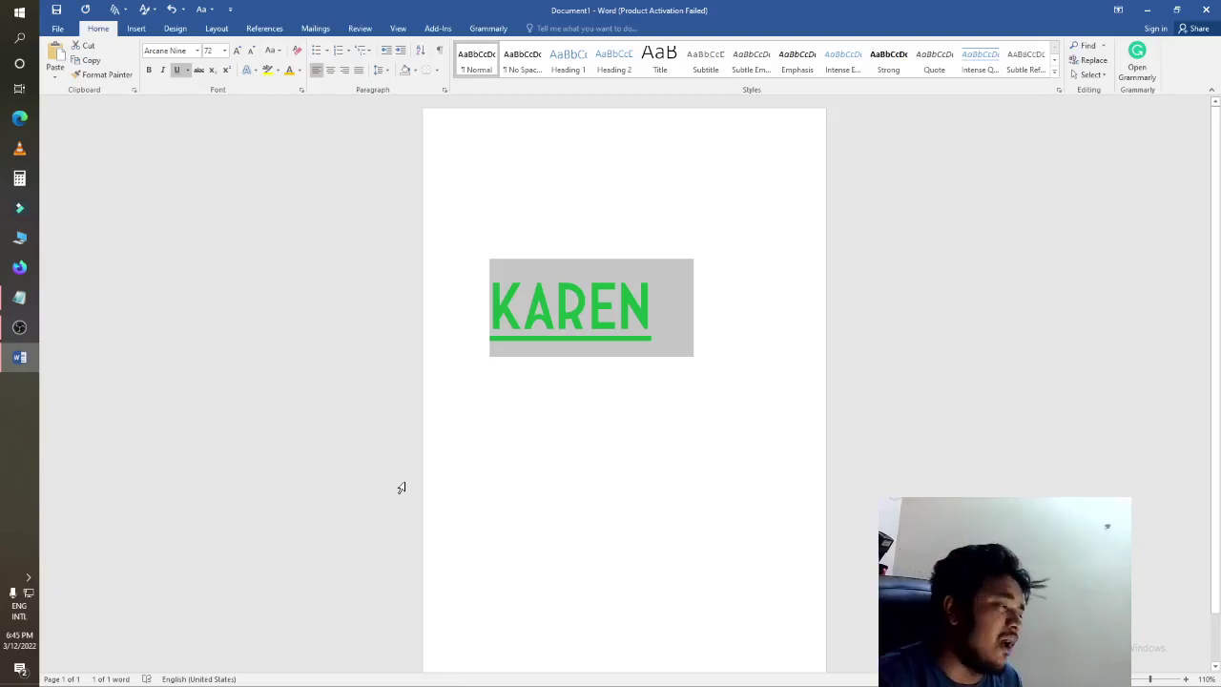
left_click(20, 336)
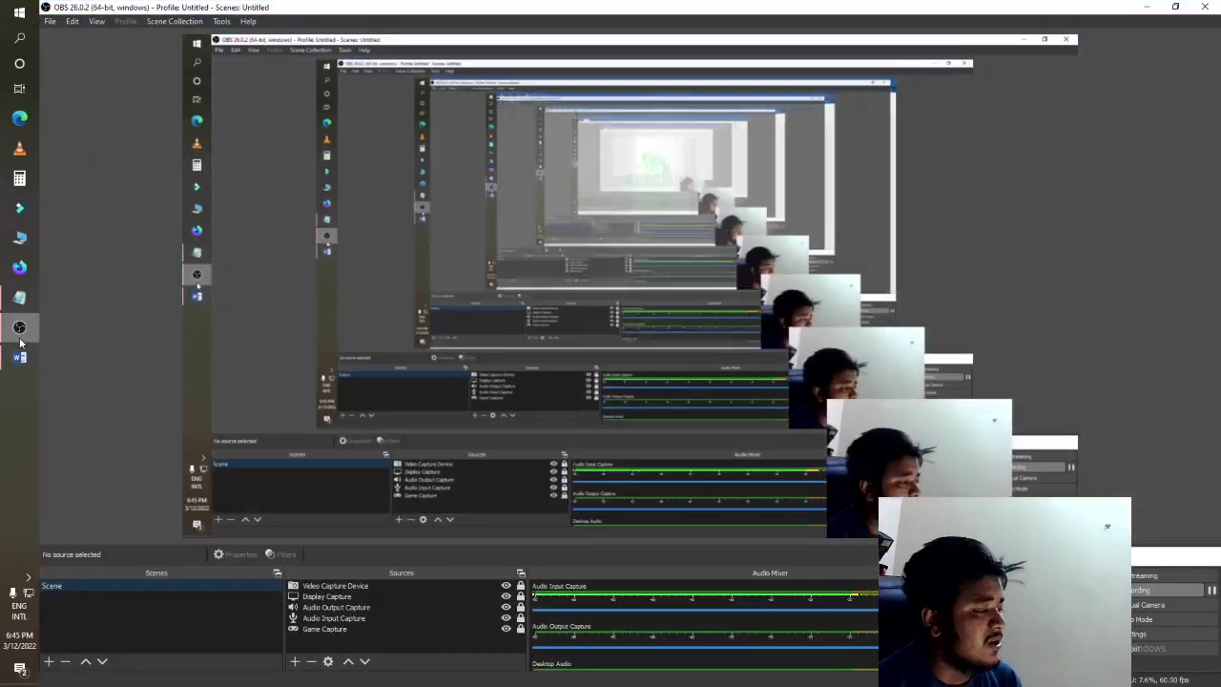
left_click(19, 357)
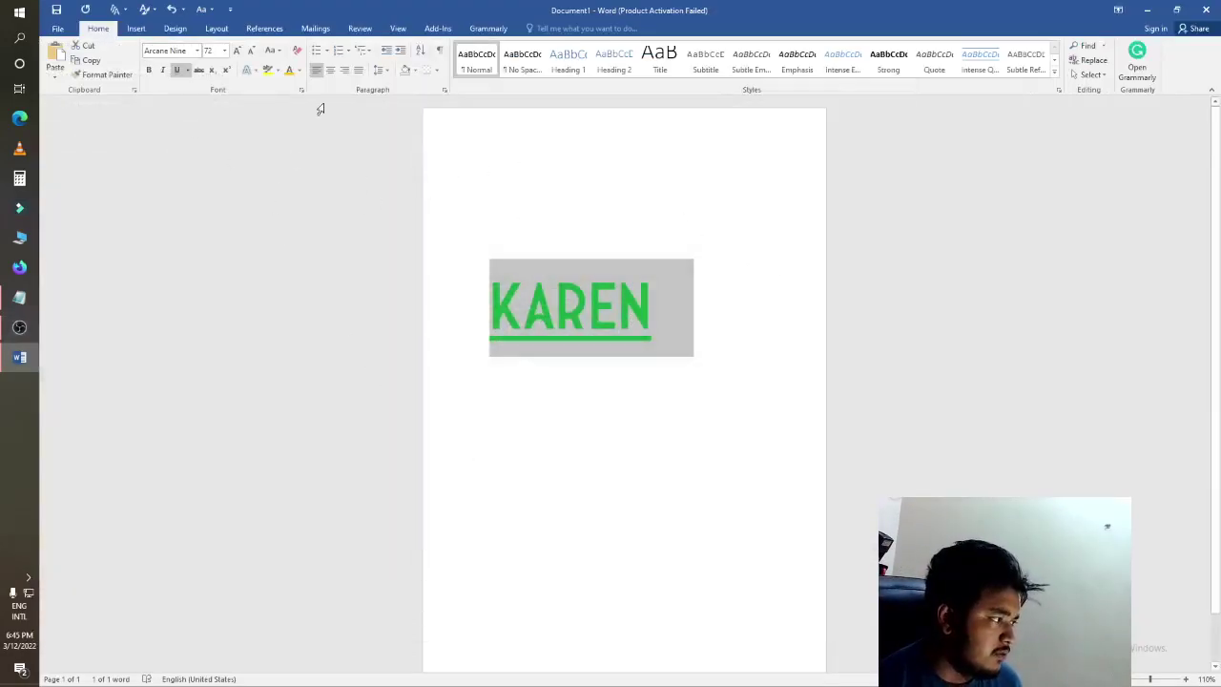
Add two more names in capitals on separate lines below the first name
left_click(667, 336)
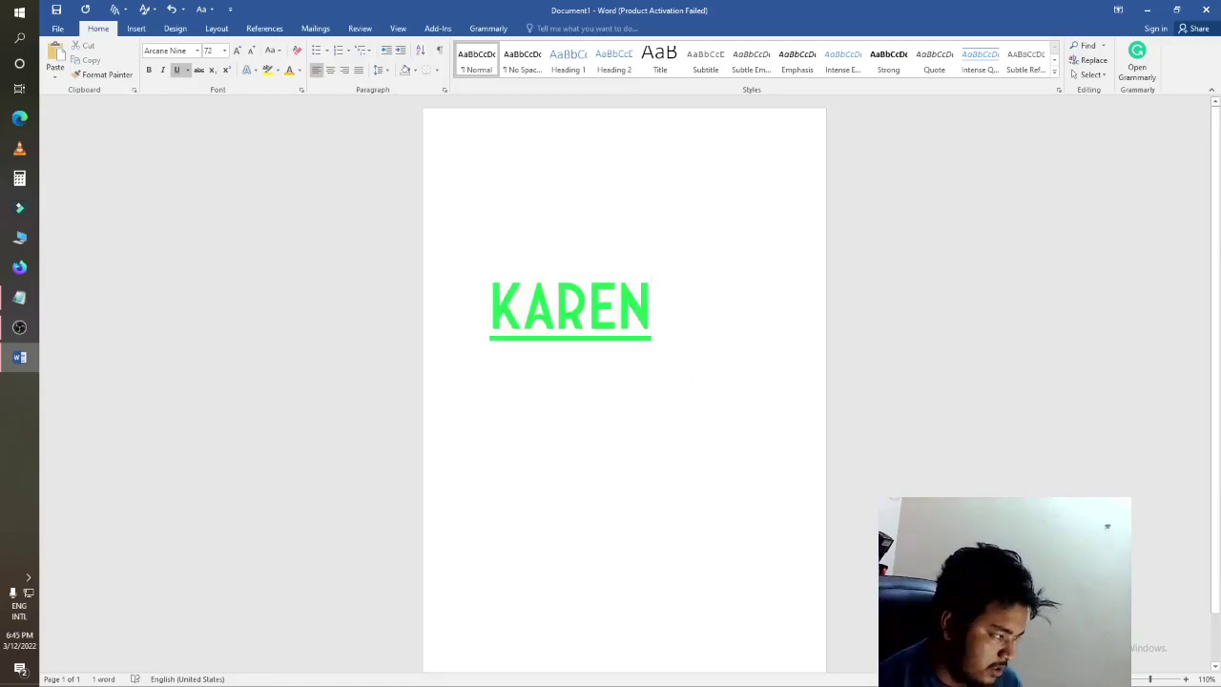
key("Return")
scroll(725, 362, "down", 1)
left_click(531, 373)
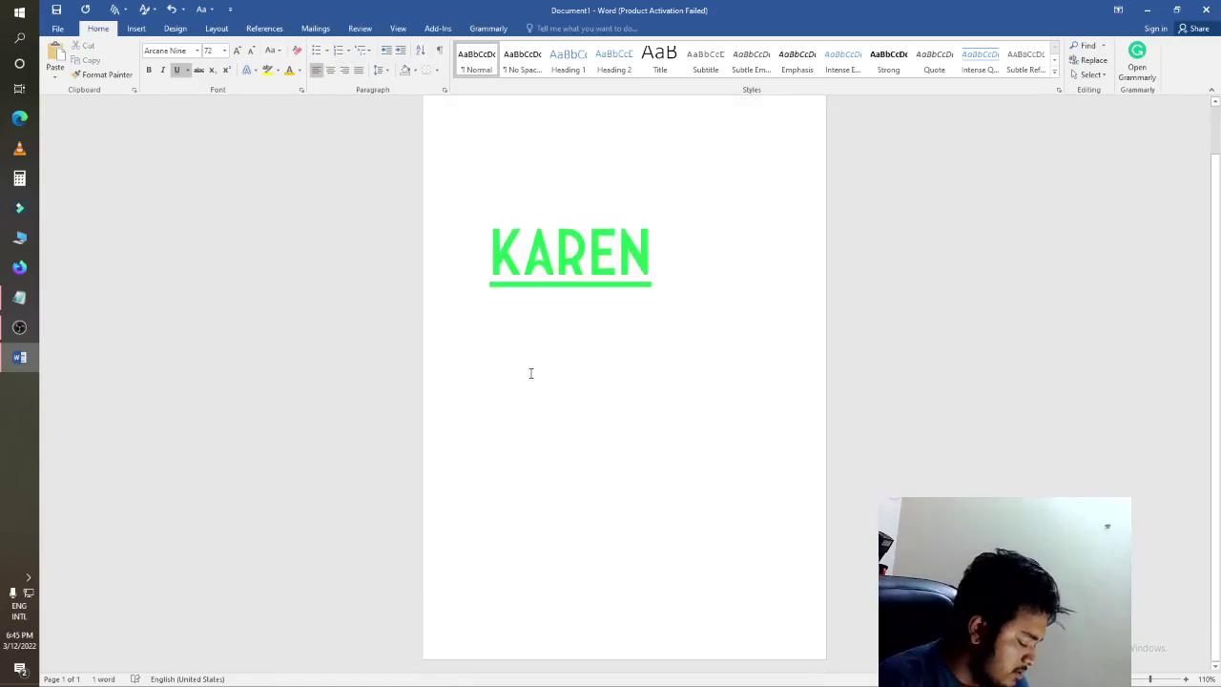
type("HAMIL")
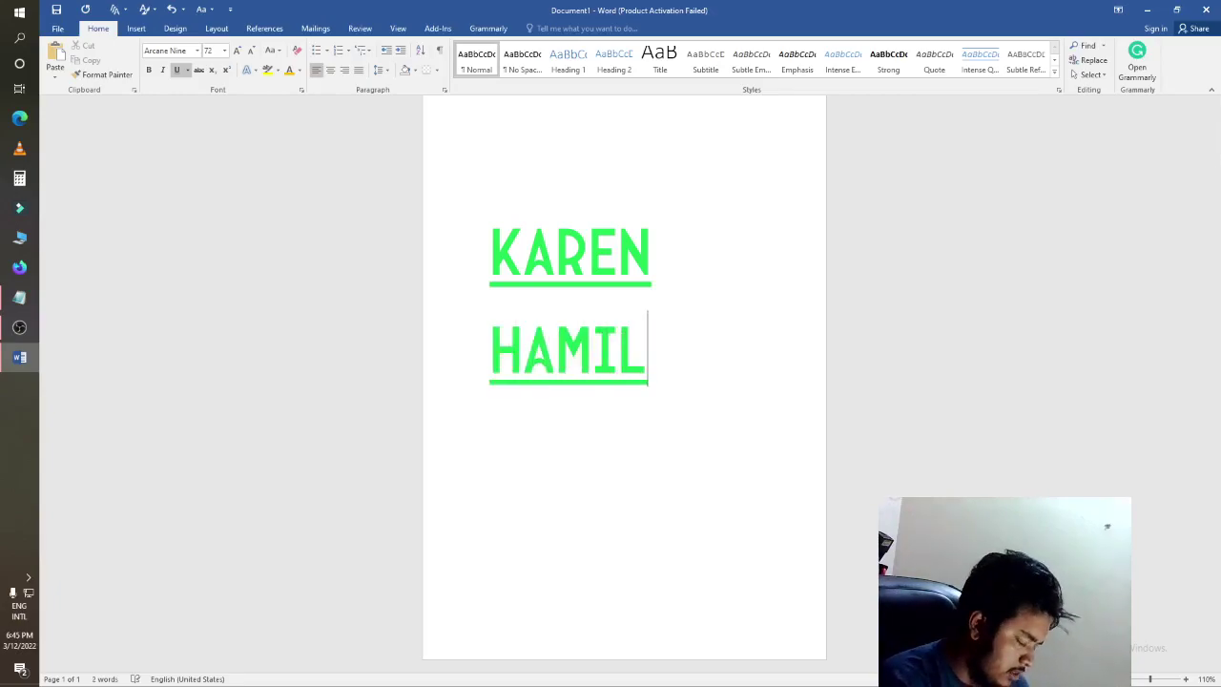
key("Return")
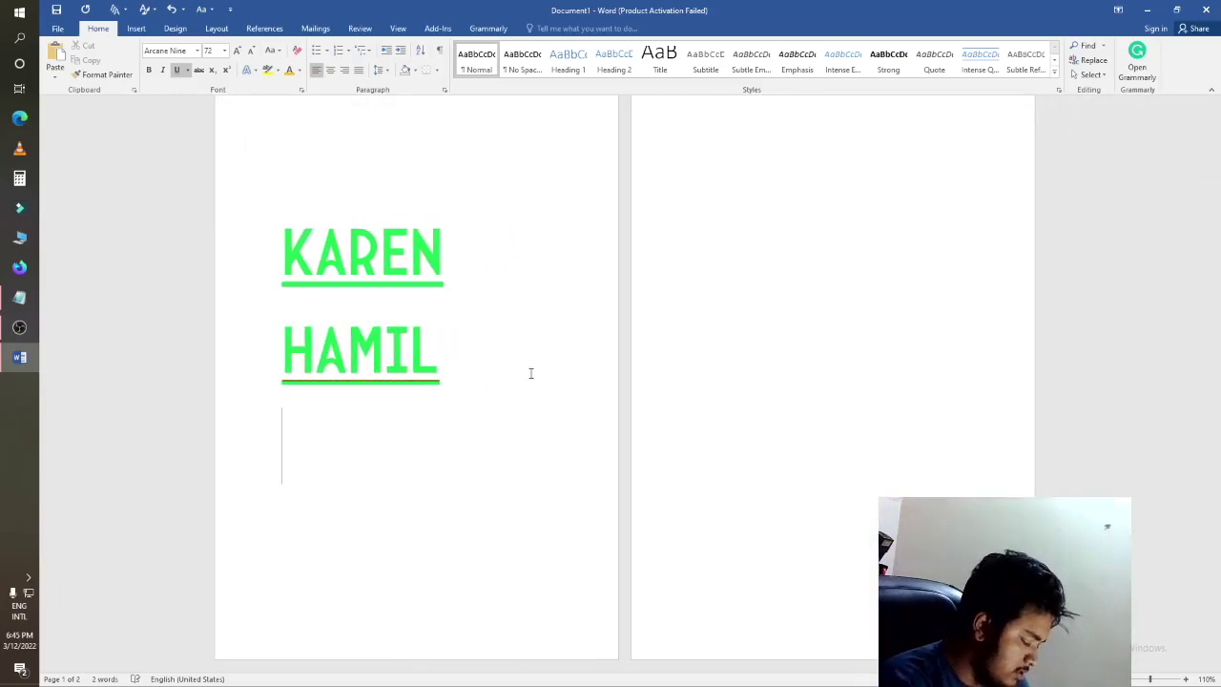
type("RAJU")
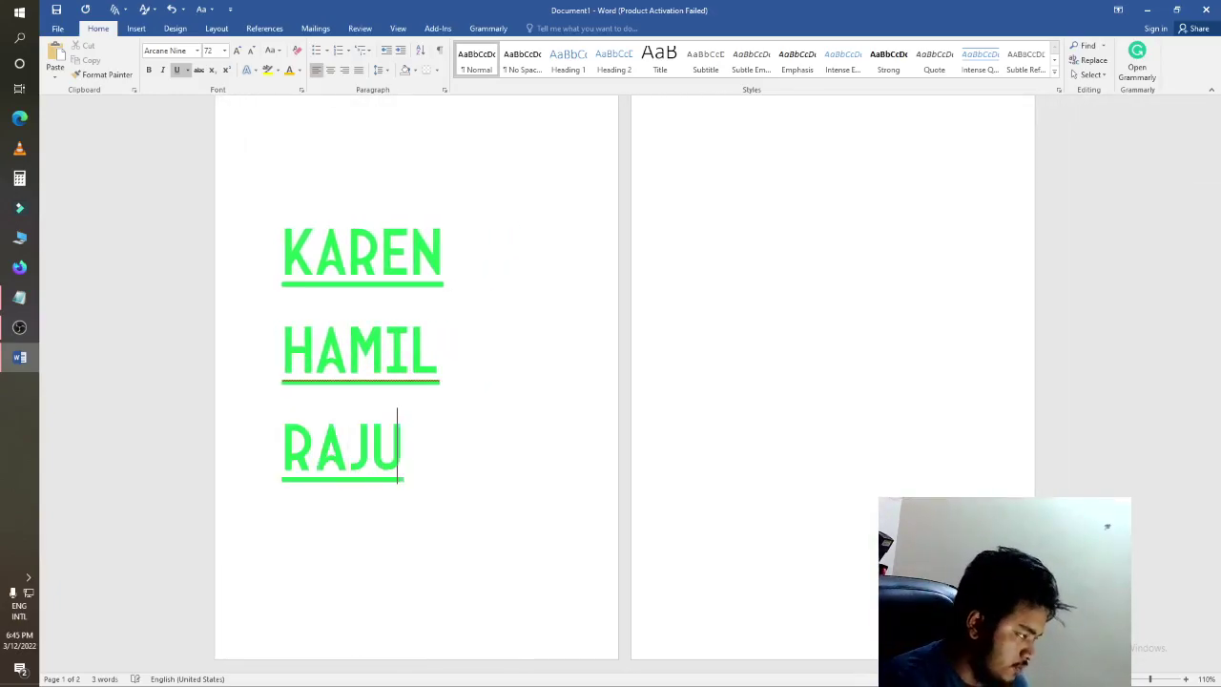
Replace the last letter of the middle name with M
left_click(438, 340)
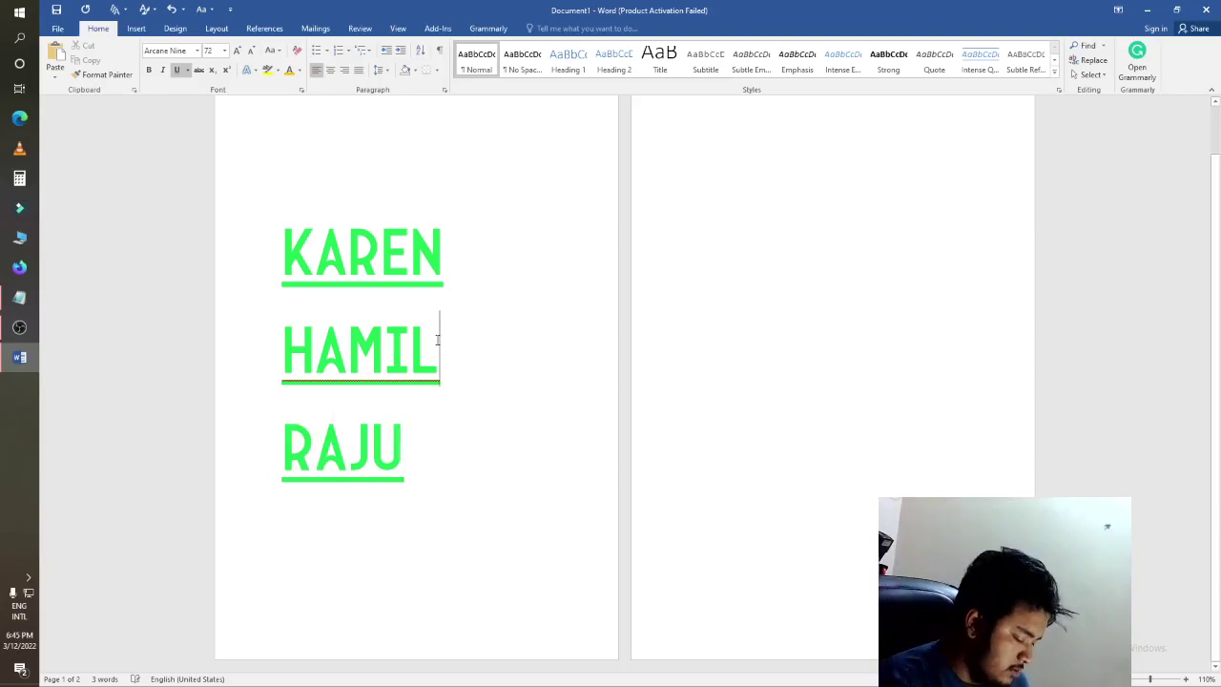
key("BackSpace")
type("M")
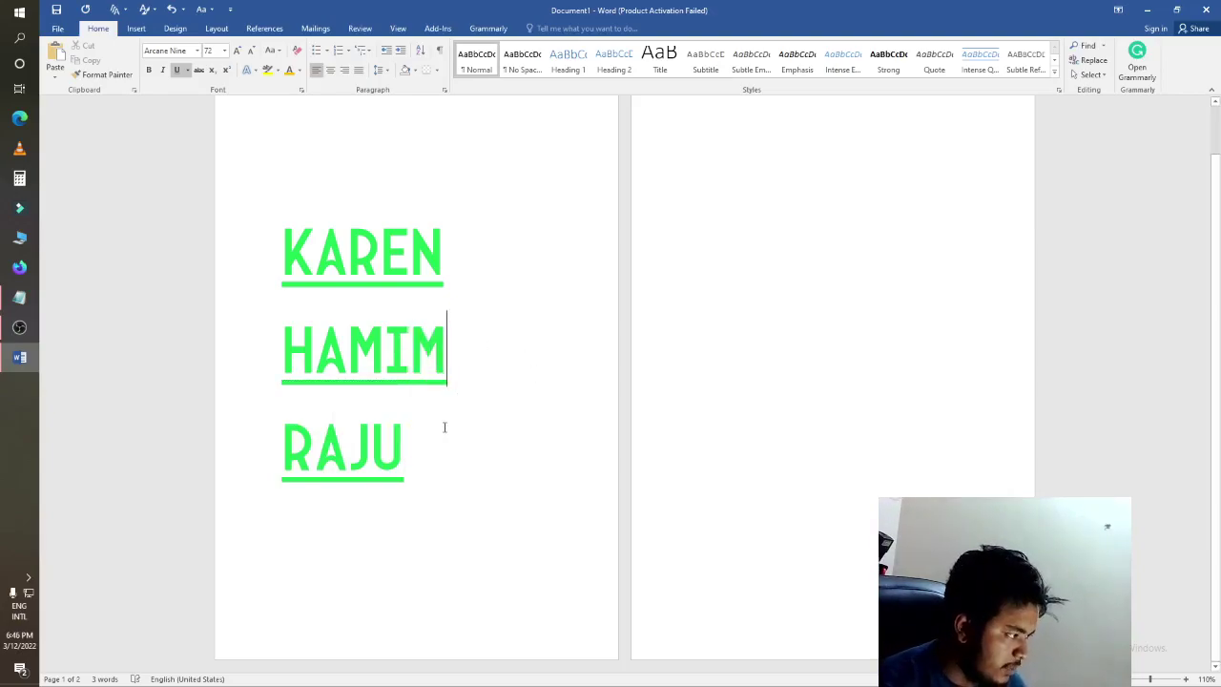
Remove the underline from all three names and keep them selected
left_click_drag(440, 439, 258, 259)
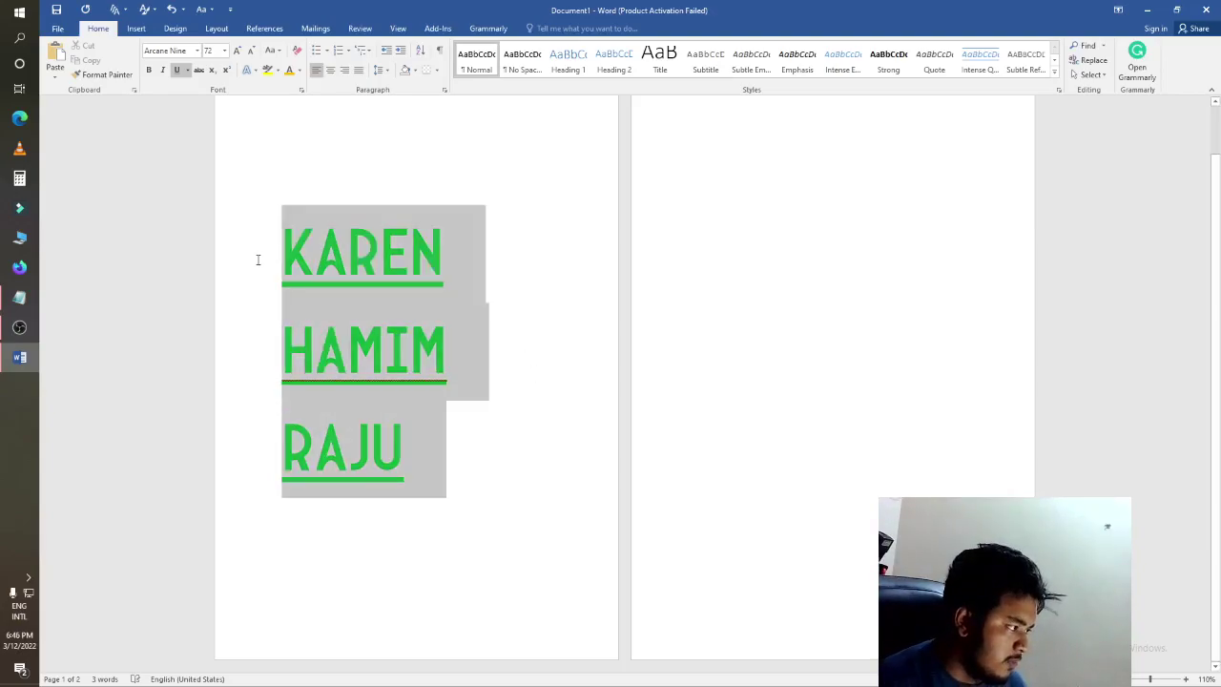
left_click(176, 70)
left_click_drag(455, 453, 250, 237)
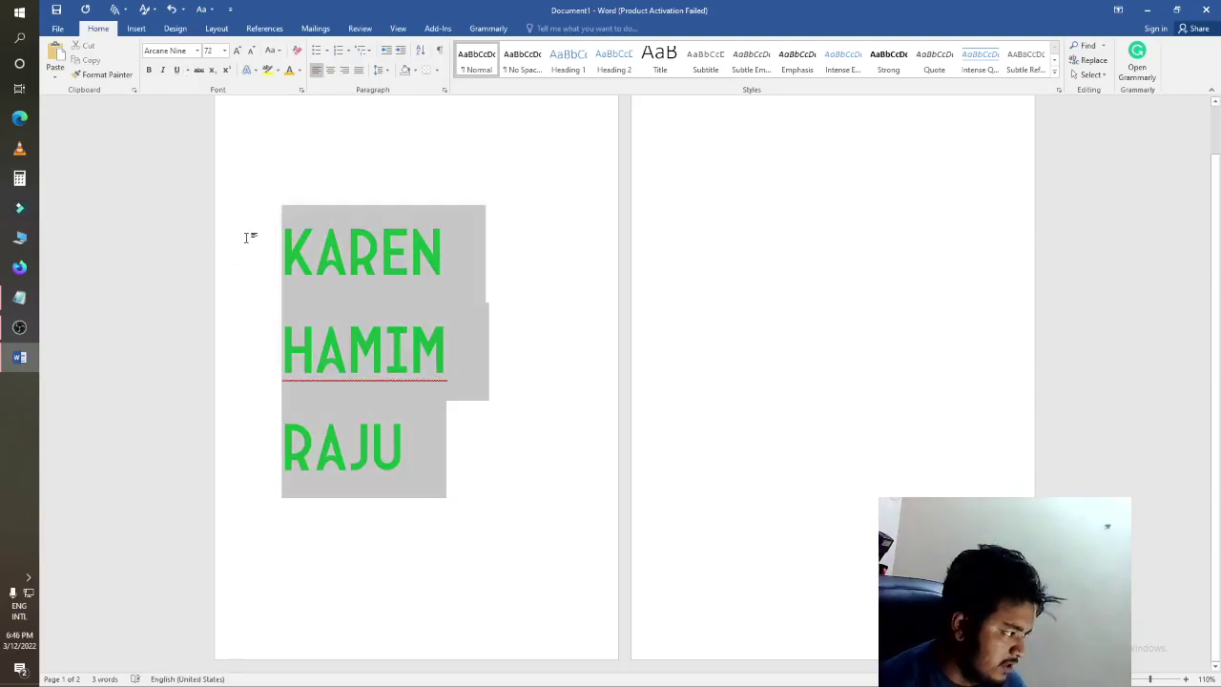
Try centre and right alignment on the three names, and leave them justified
scroll(400, 465, "up", 1)
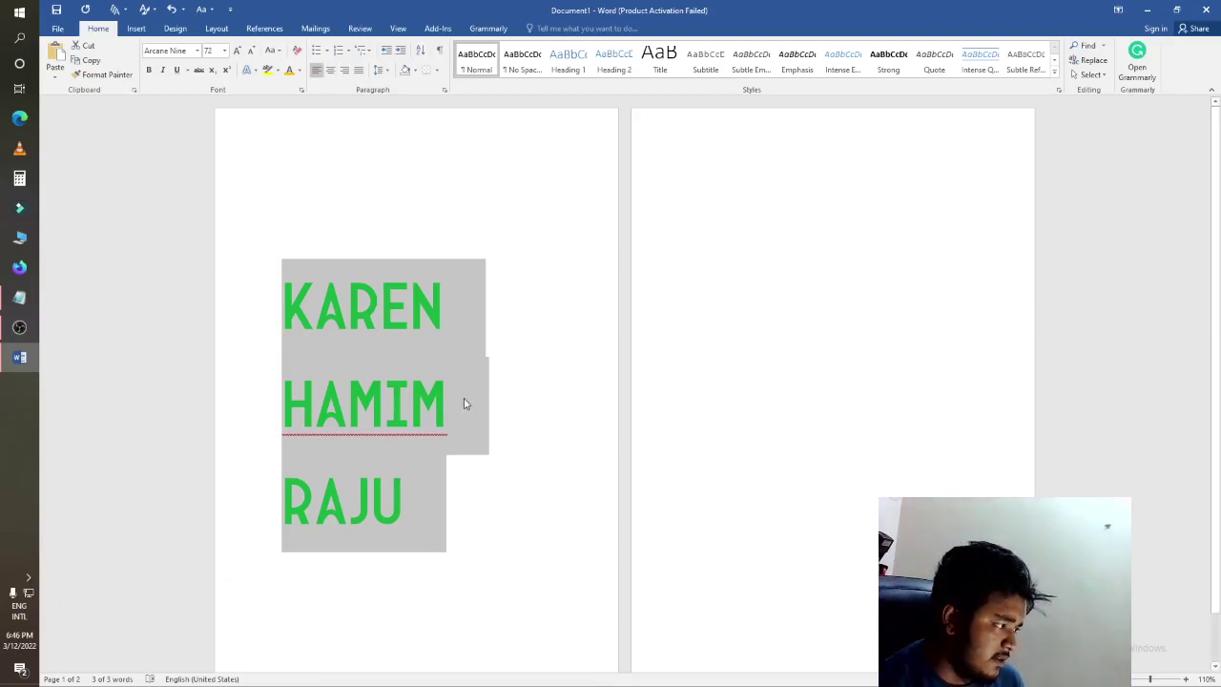
left_click(330, 71)
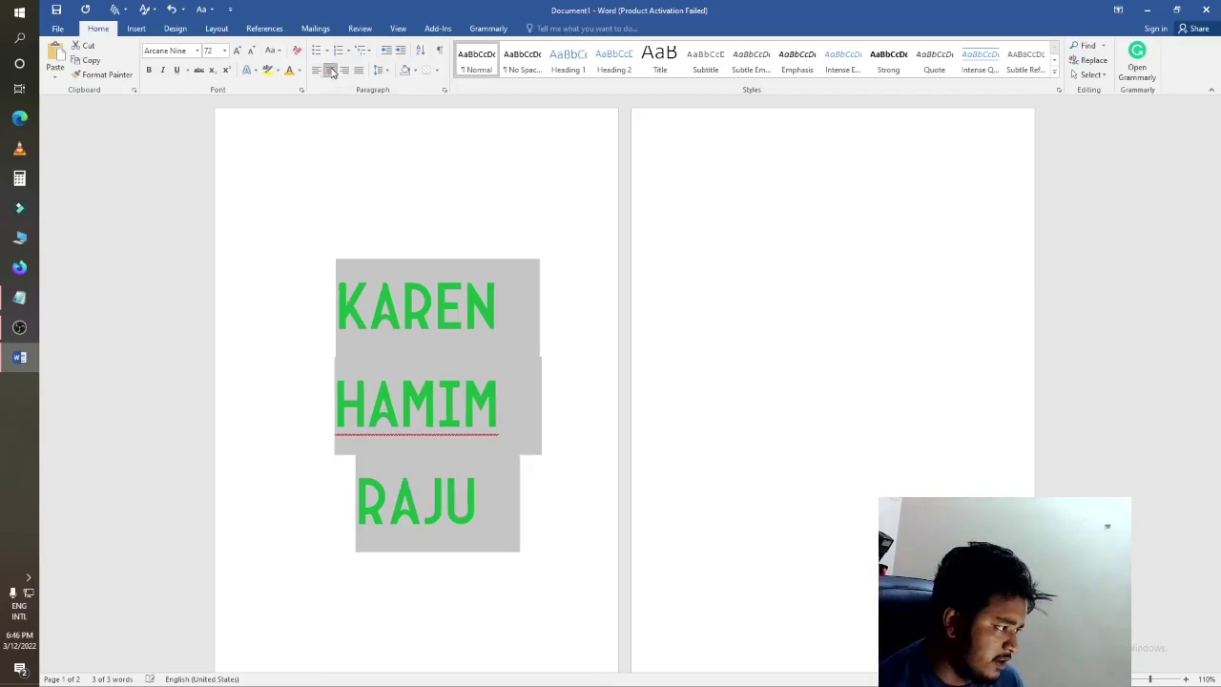
scroll(374, 446, "down", 1)
scroll(376, 430, "up", 1)
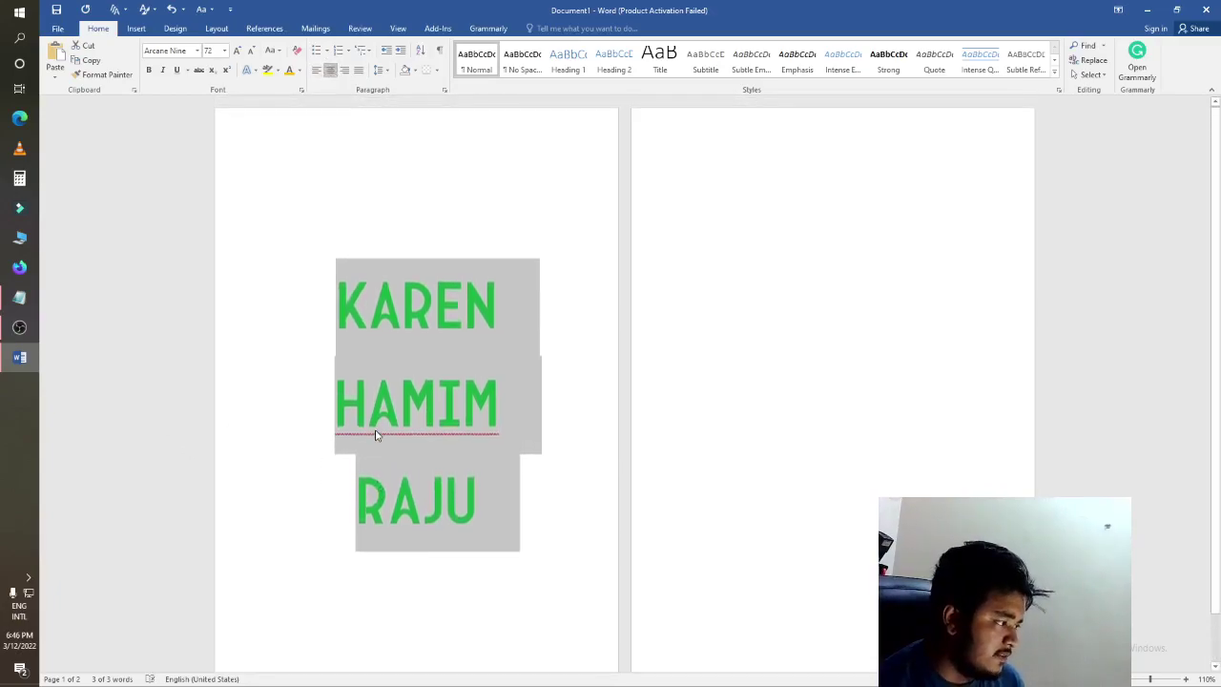
scroll(375, 400, "down", 1)
scroll(375, 383, "up", 1)
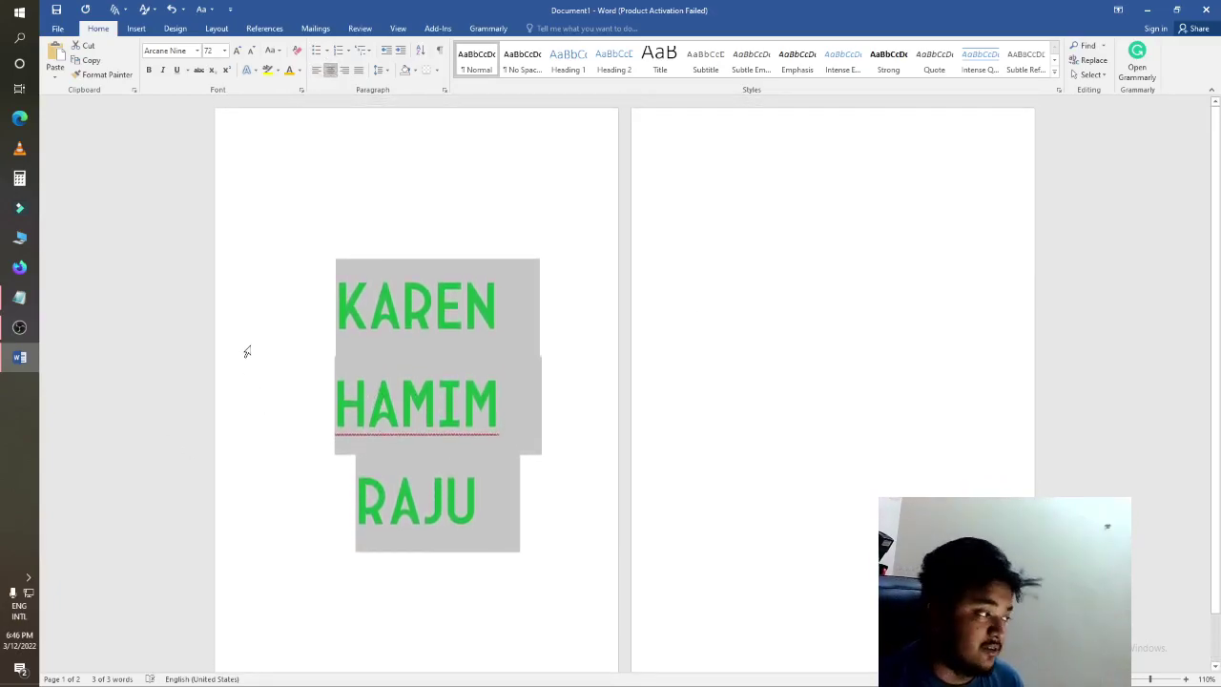
left_click(344, 71)
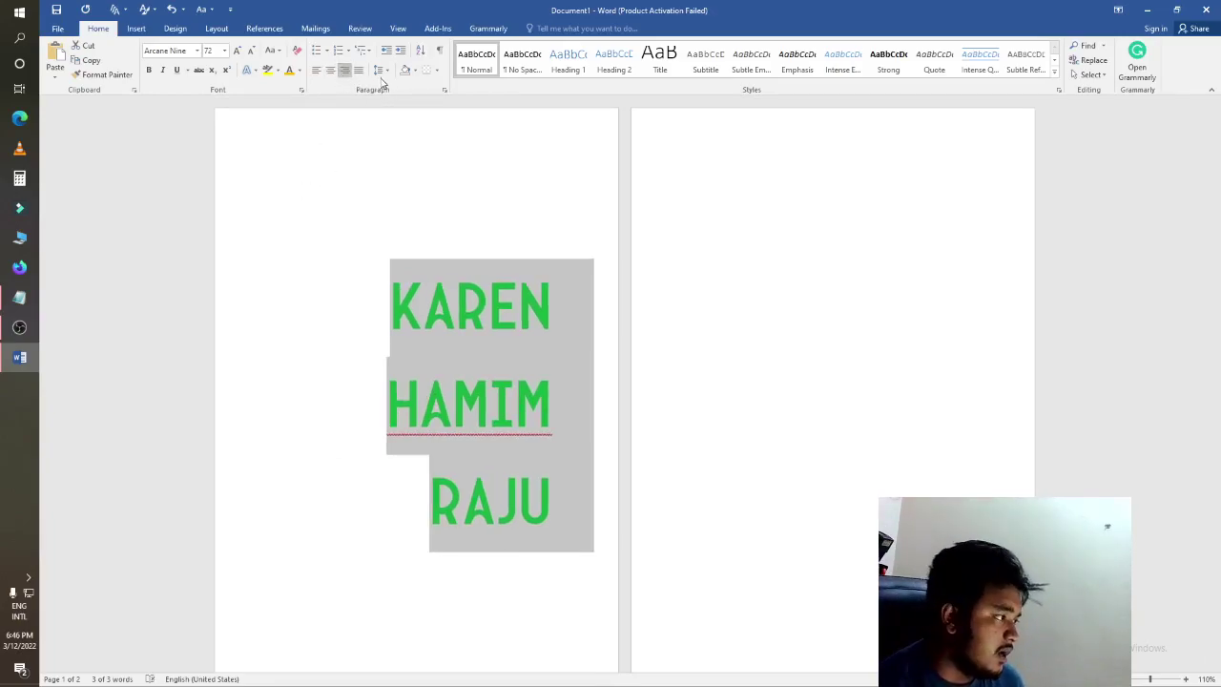
left_click(358, 70)
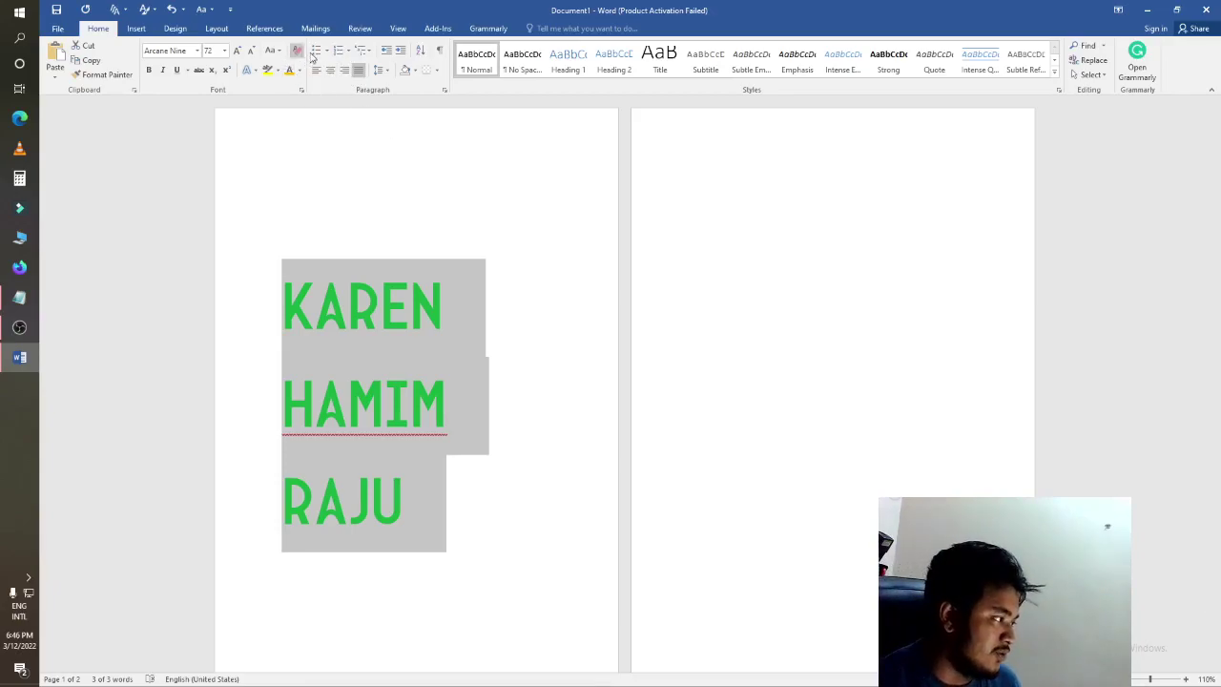
Turn the three names on the first page into a bulleted list with arrowhead bullets
left_click(327, 51)
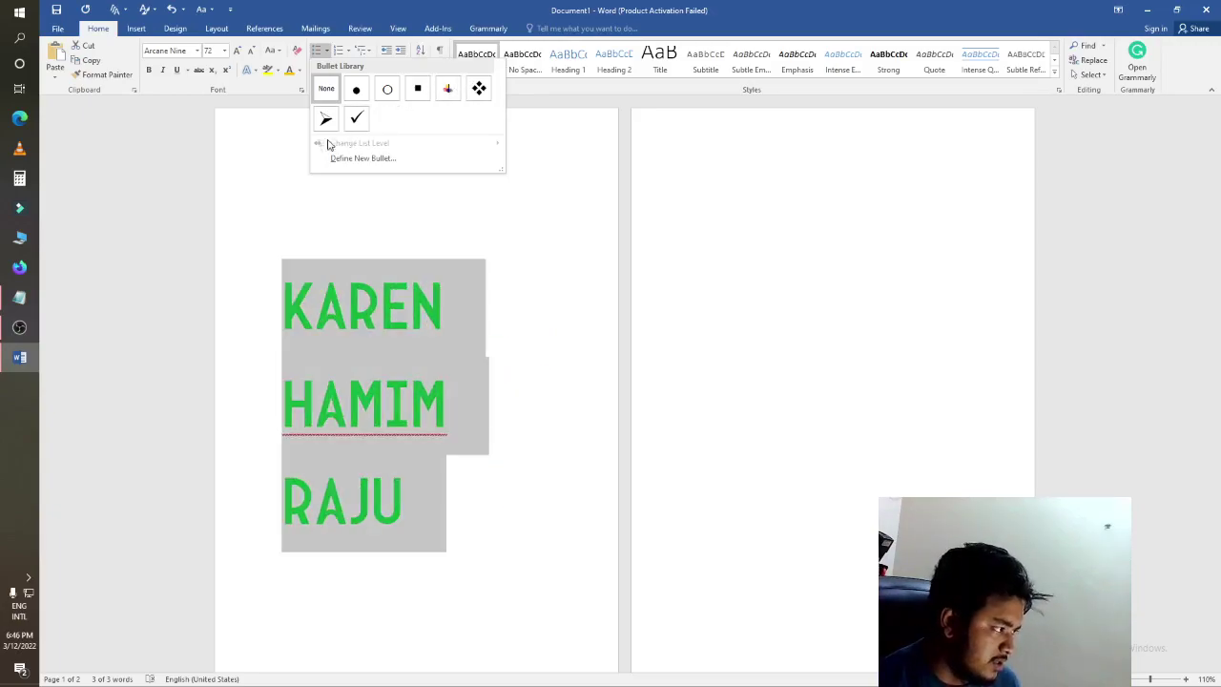
left_click(325, 120)
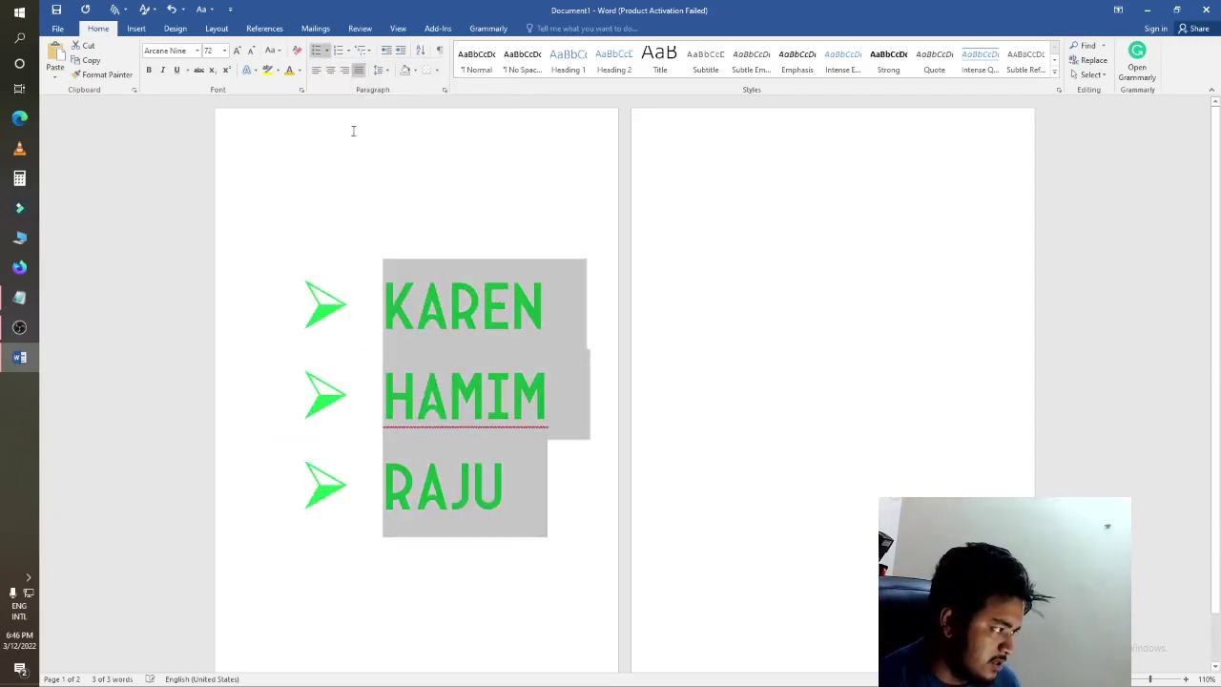
left_click(449, 215)
scroll(366, 323, "down", 1)
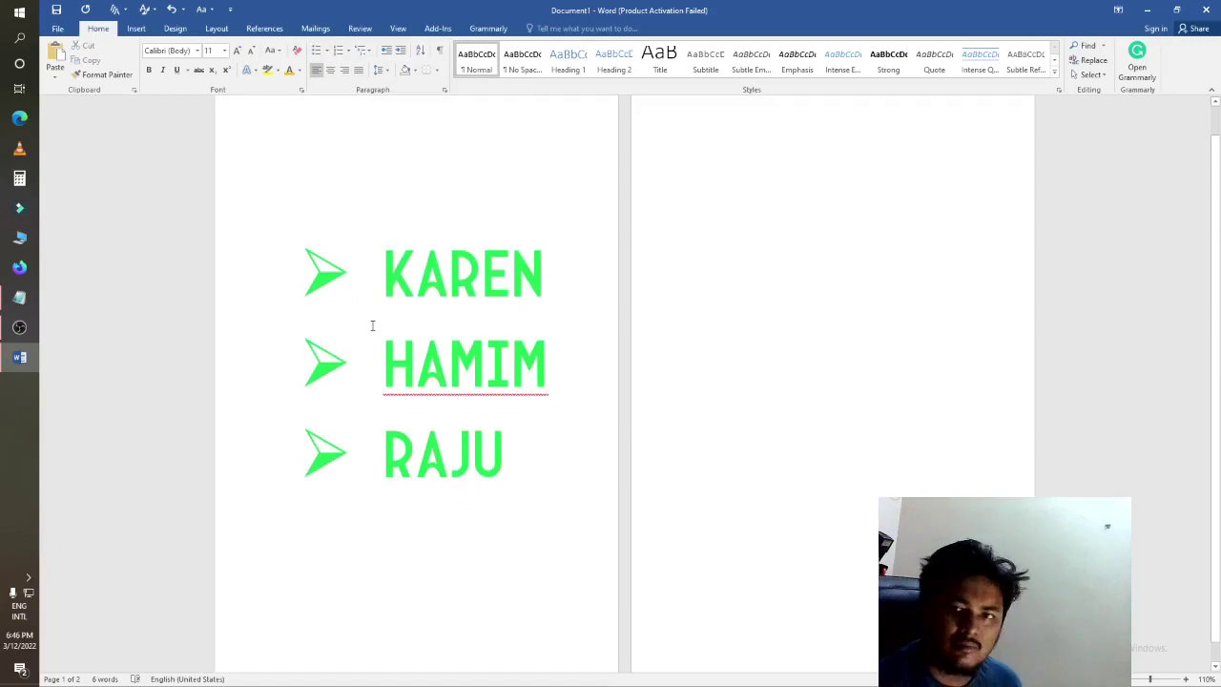
scroll(373, 325, "up", 1)
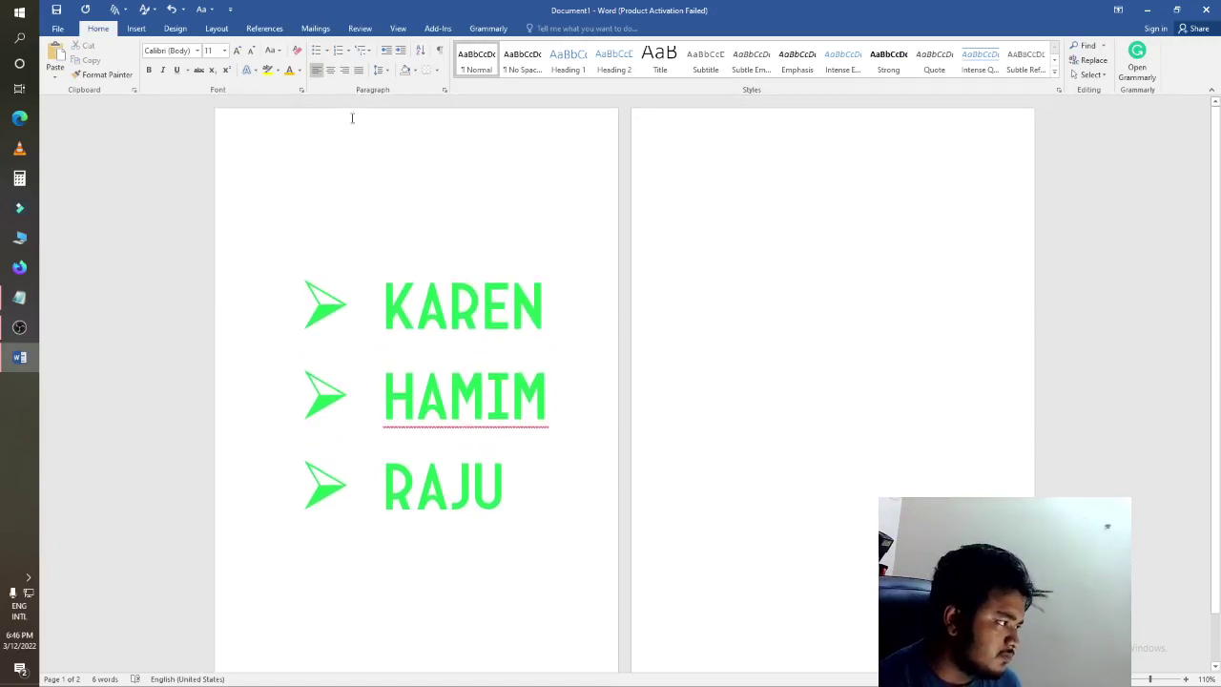
Preview lower-case Roman numbering on the three names and keep the arrowhead bullets
left_click_drag(544, 501, 310, 308)
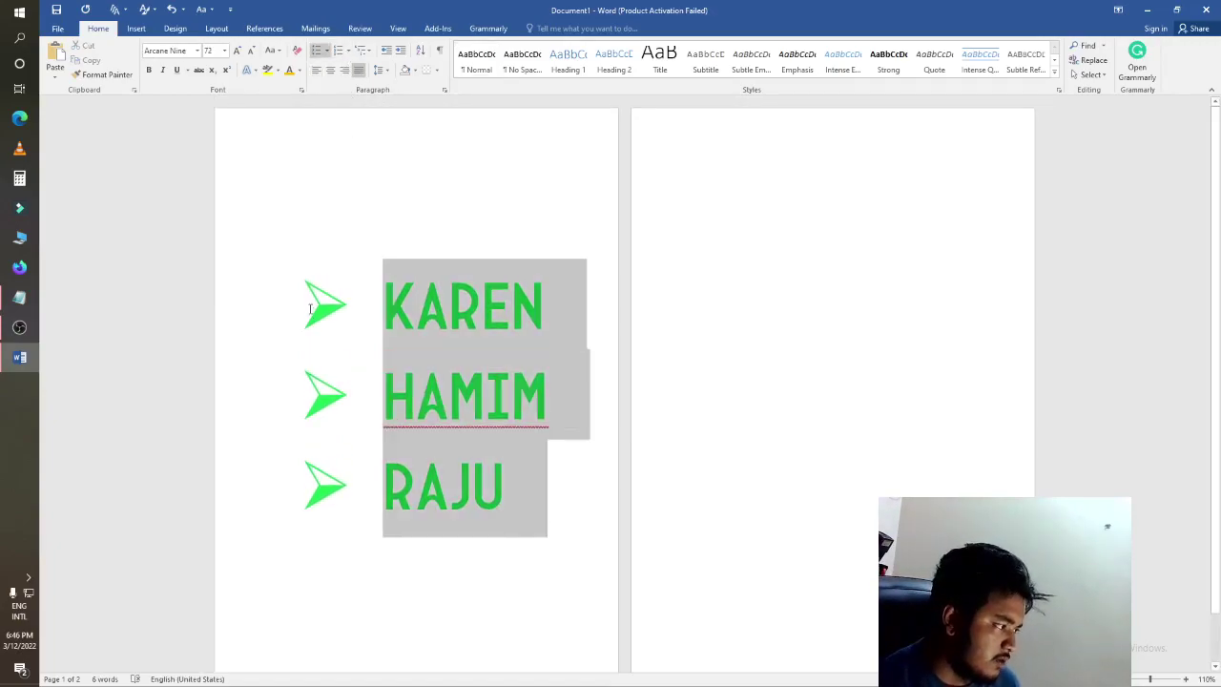
left_click(346, 50)
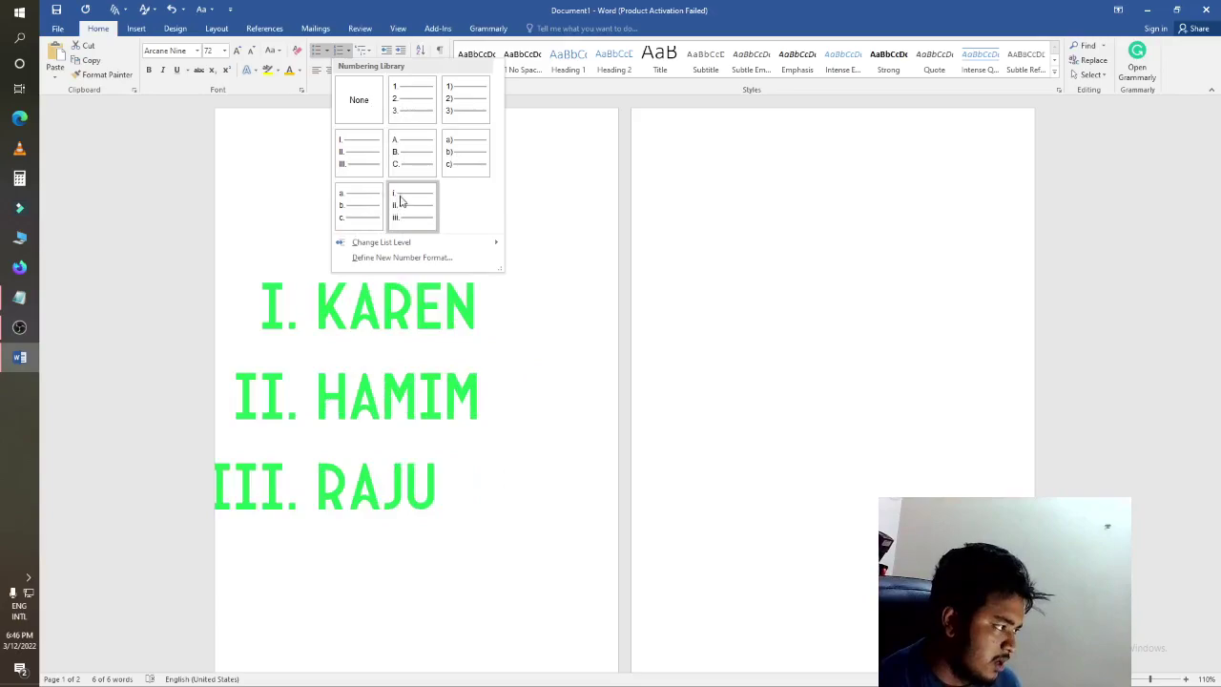
left_click(325, 50)
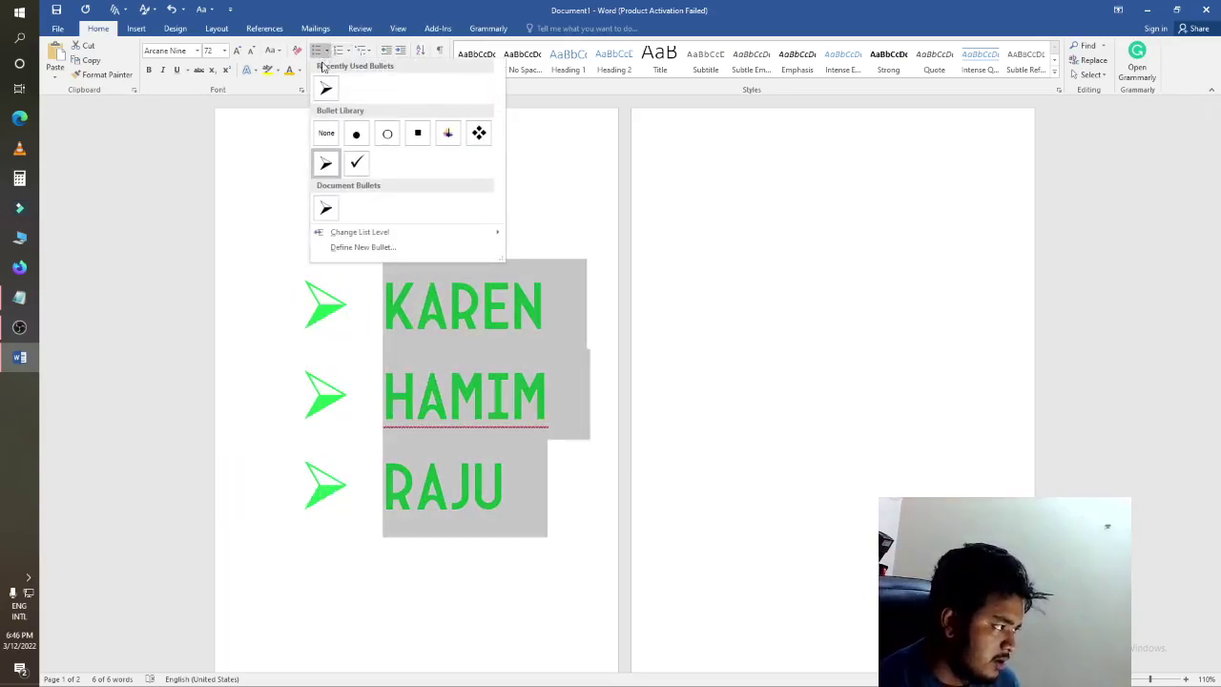
left_click(324, 163)
Enter another name in capitals at the start of the second page
left_click(659, 382)
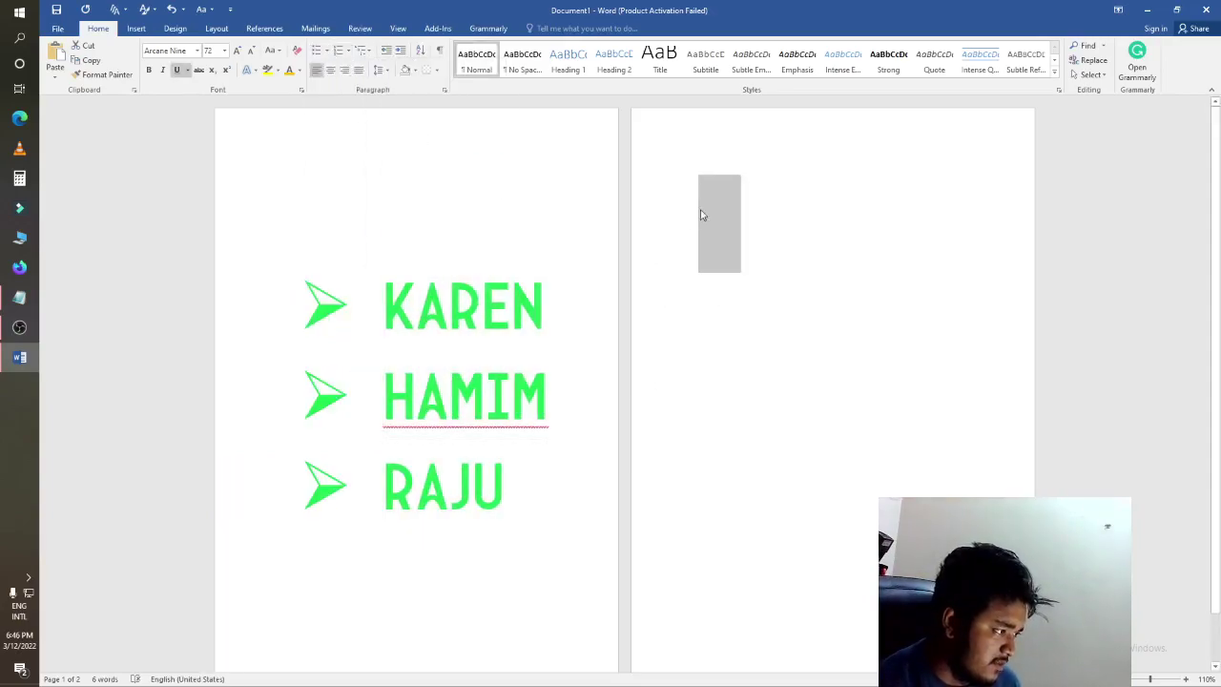
scroll(730, 396, "down", 1)
scroll(731, 407, "up", 1)
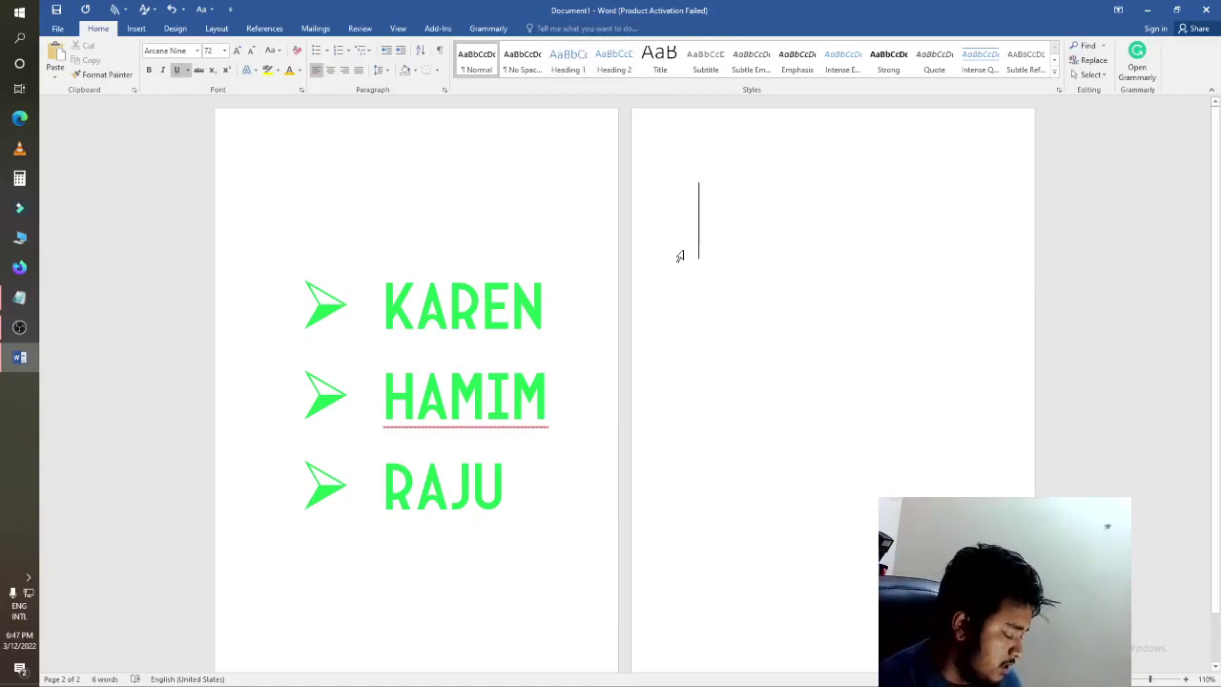
type("SHAKIB")
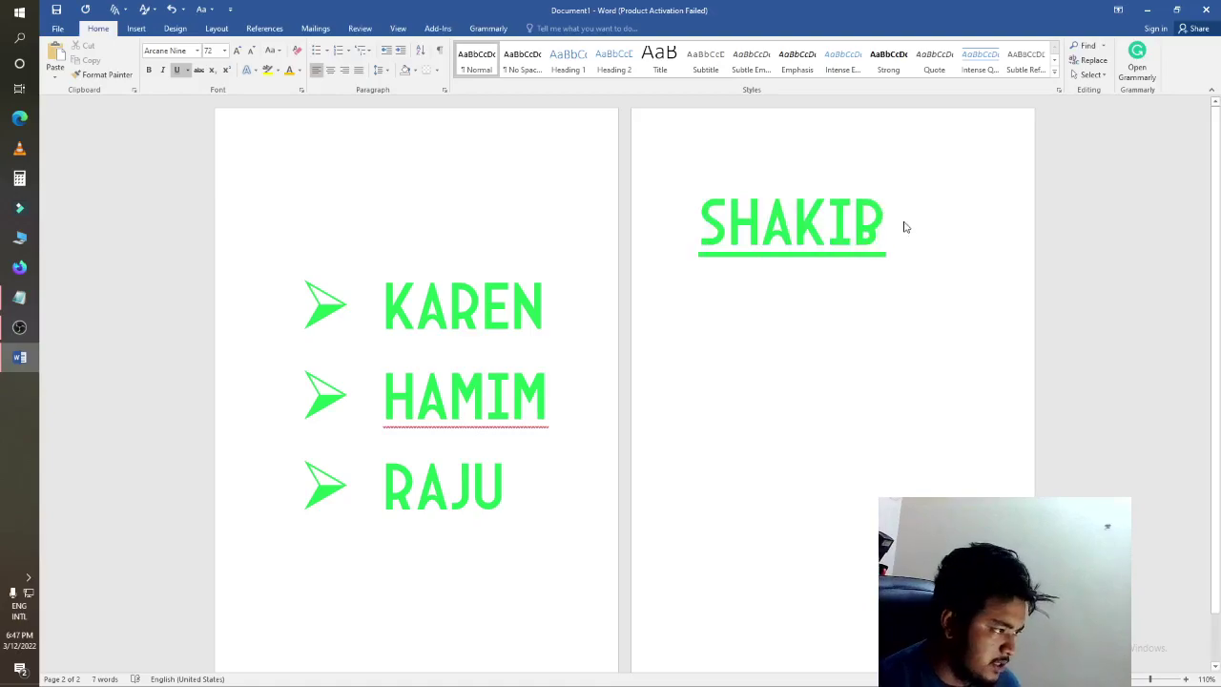
Update the Heading 2 style to match the formatting of the underlined name on the second page
left_click_drag(903, 226, 638, 187)
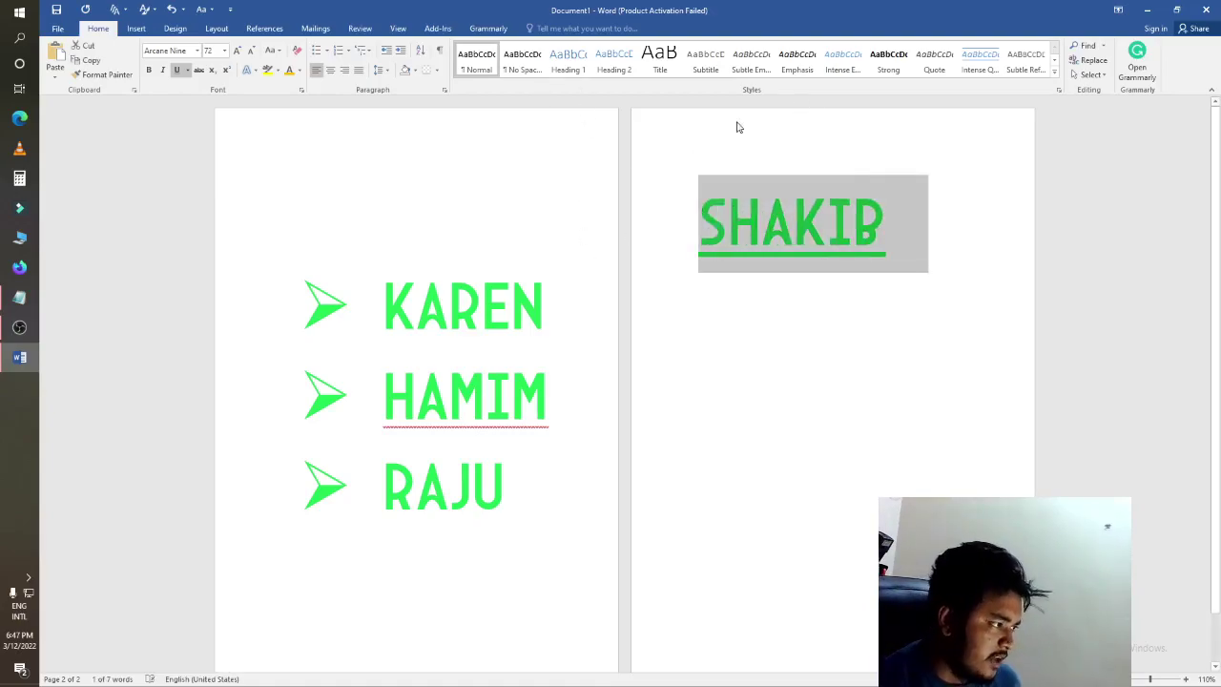
right_click(613, 59)
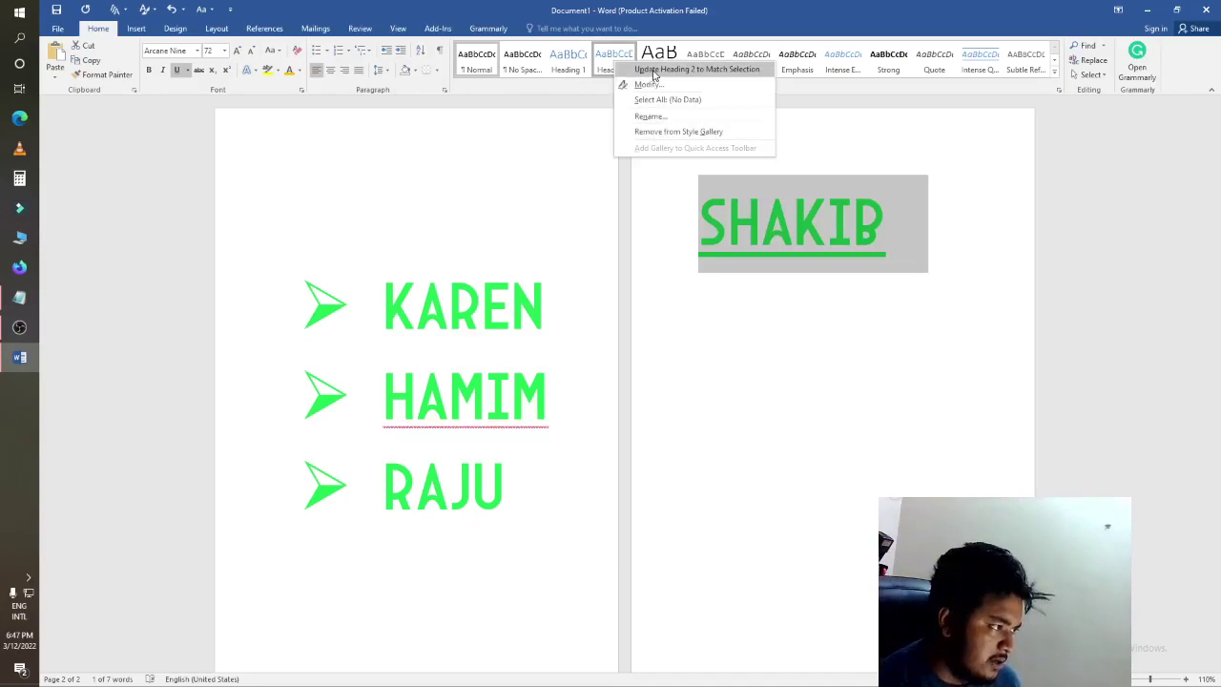
left_click(654, 72)
left_click(859, 206)
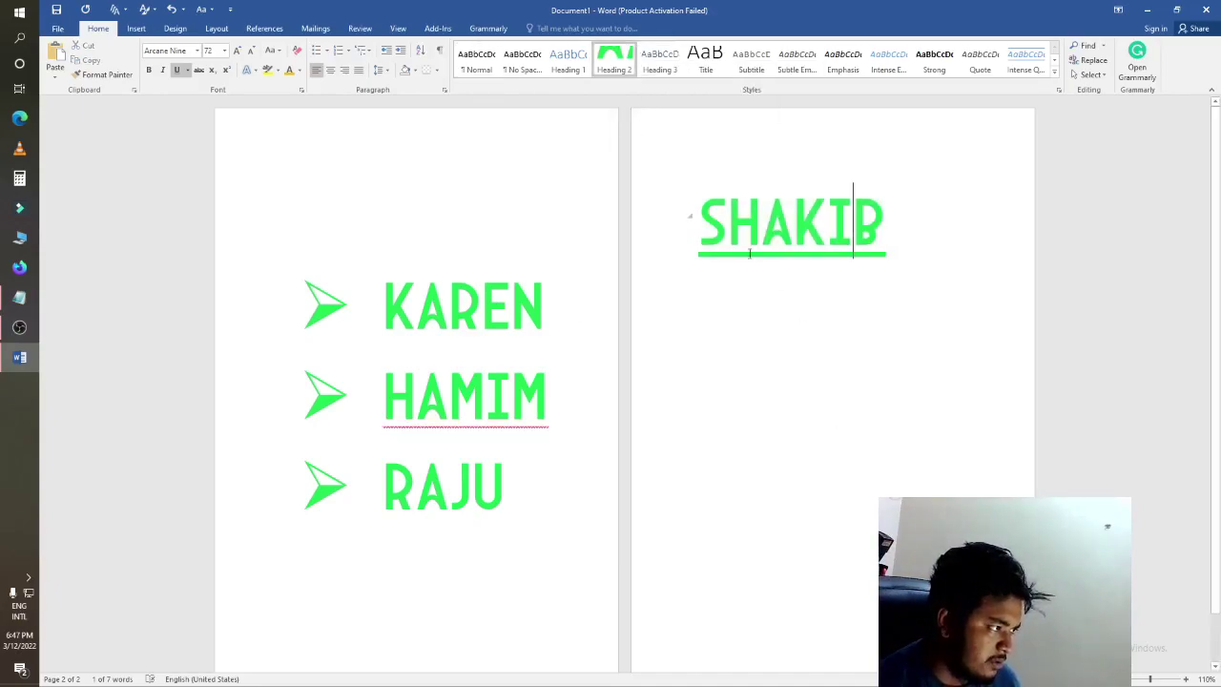
left_click(930, 215)
left_click_drag(933, 216, 689, 222)
left_click(793, 300)
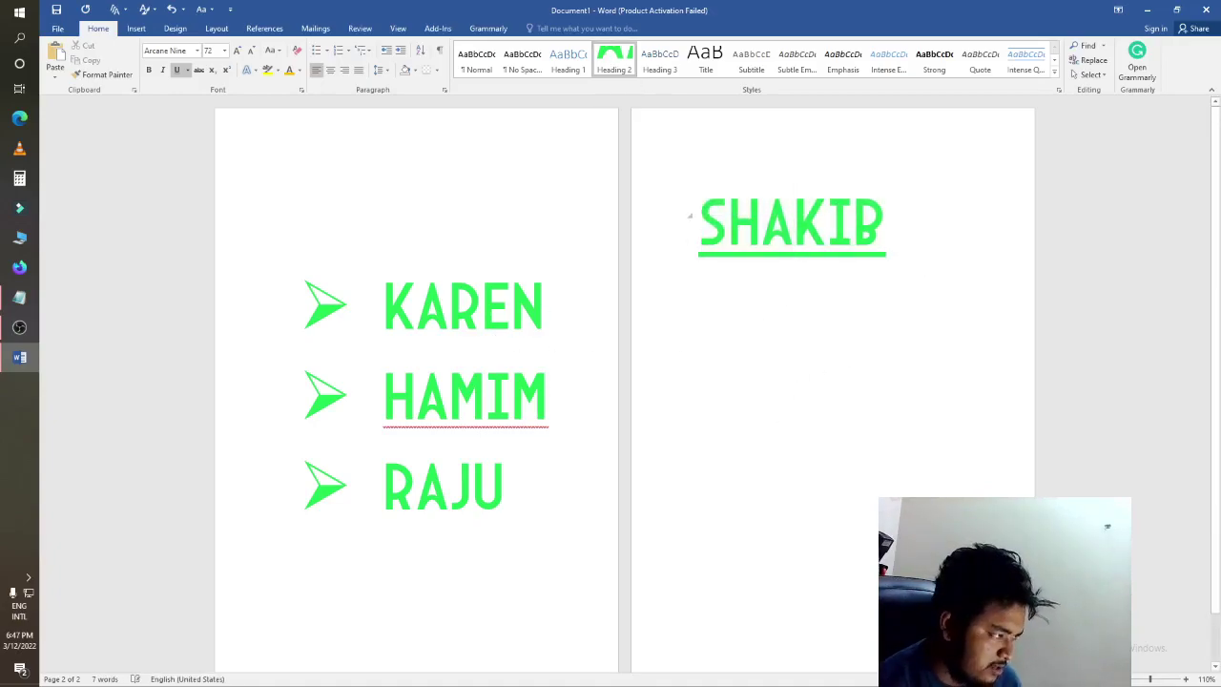
Try the Heading 2 style on the sample text "rdhgdsgdsg" below the second page's name, and delete that text
left_click(878, 308)
type("rdhgdsgdsg")
left_click_drag(772, 307, 689, 306)
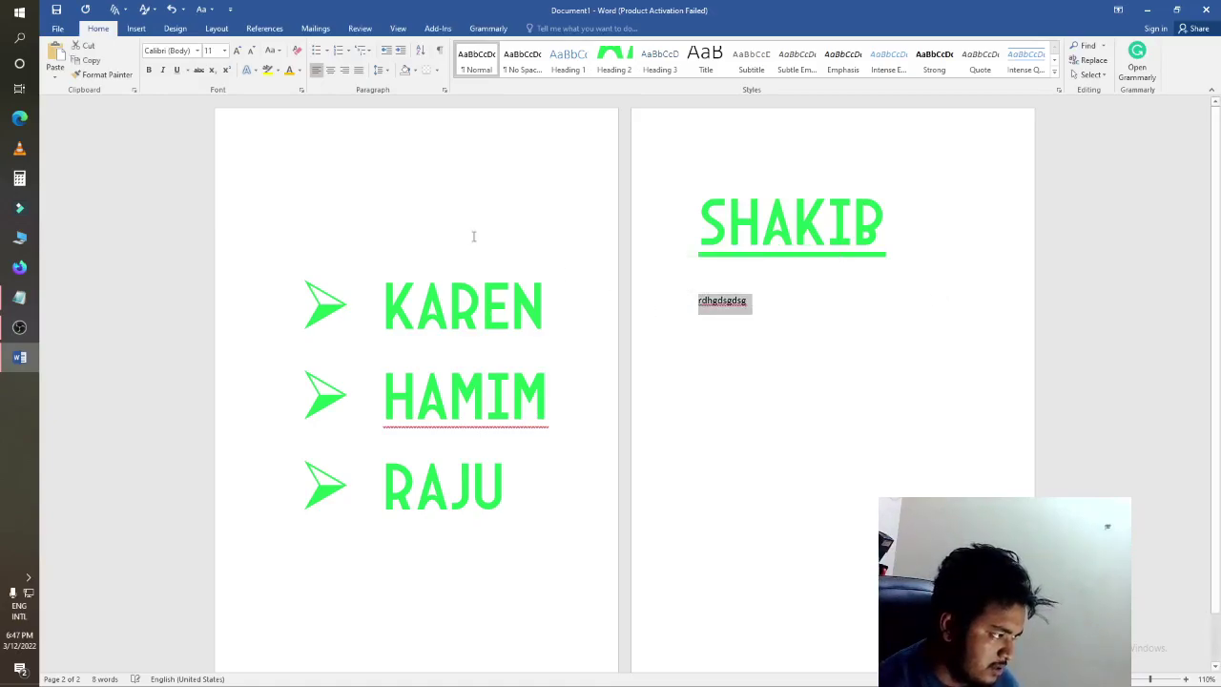
left_click(615, 59)
left_click(861, 460)
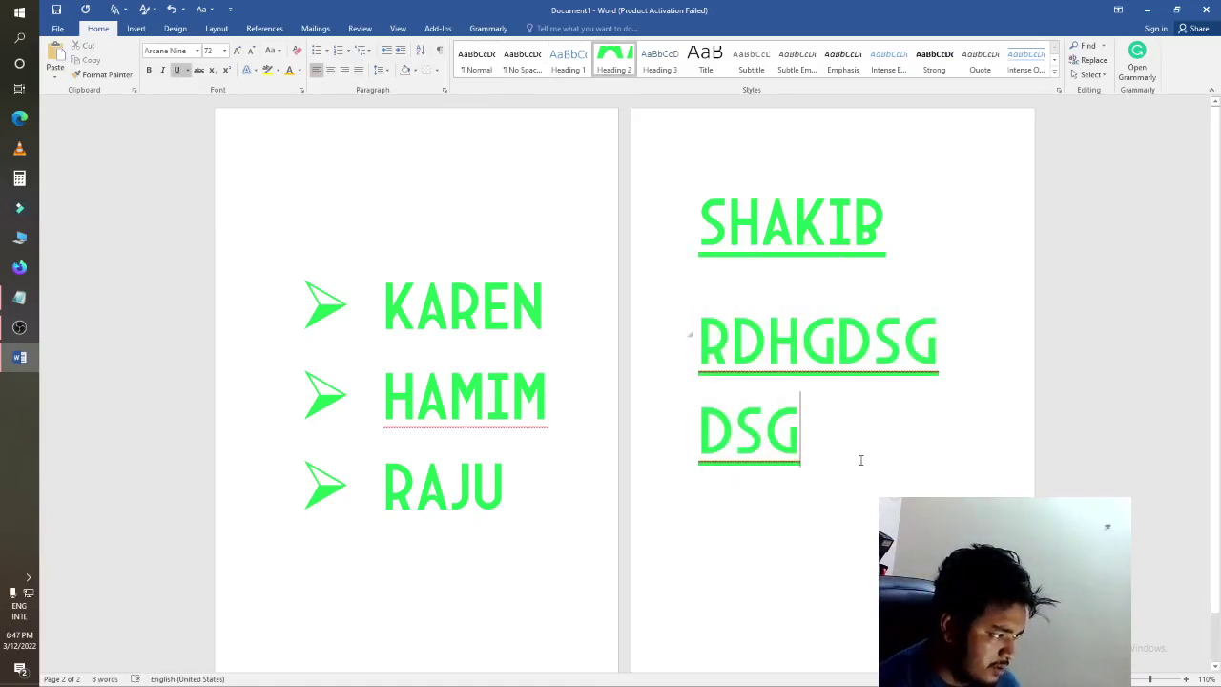
left_click_drag(861, 460, 640, 300)
key("BackSpace")
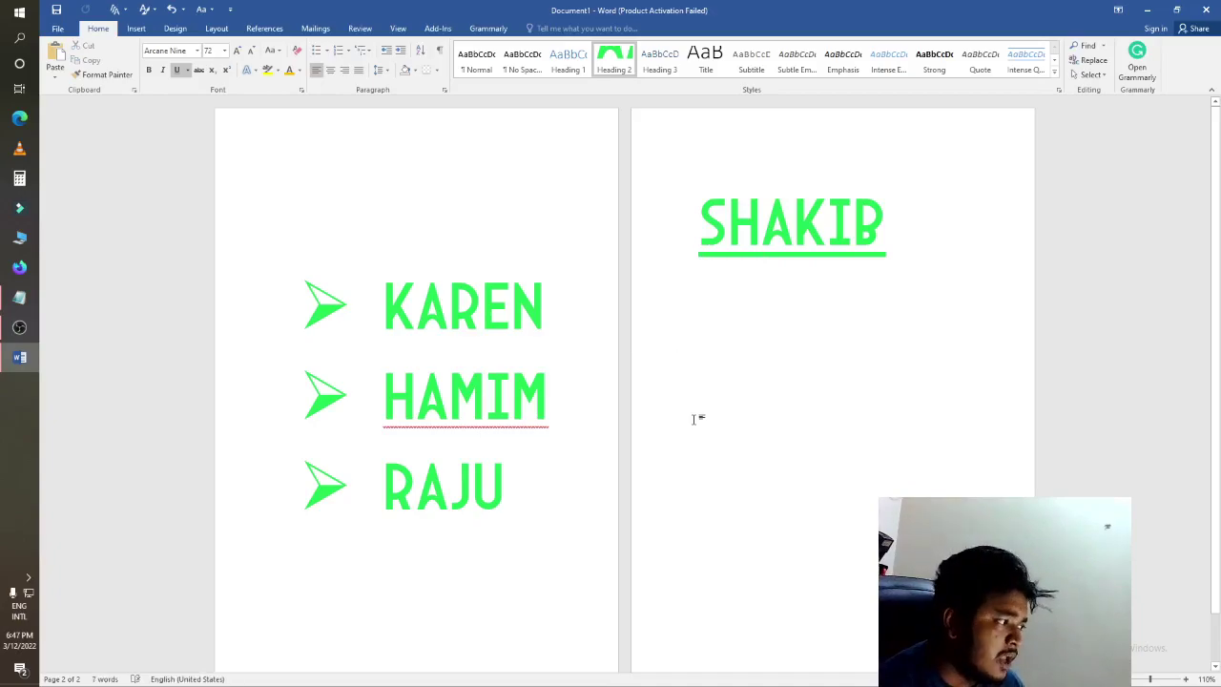
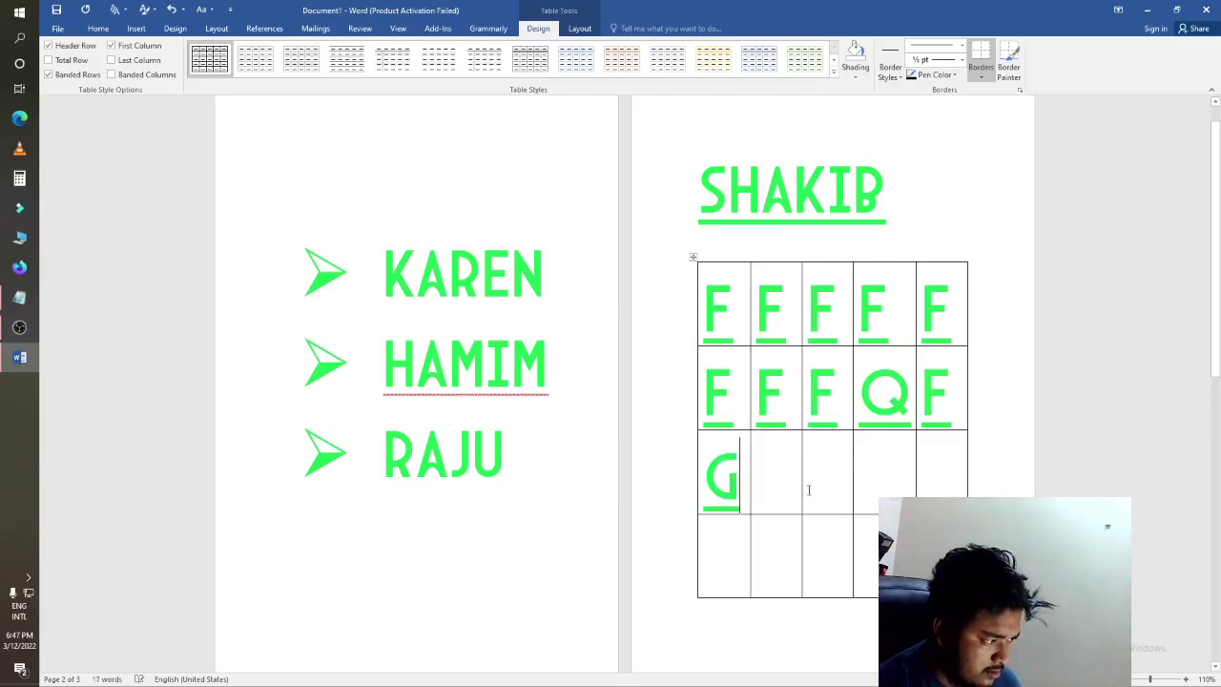
Add F and V to the table's third row, and F, H and H to its fourth row
key("Tab")
type("F")
key("Down")
type("H")
key("Left")
type("F")
Draw a nearly square rectangle below the table on the third page
scroll(749, 464, "down", 5)
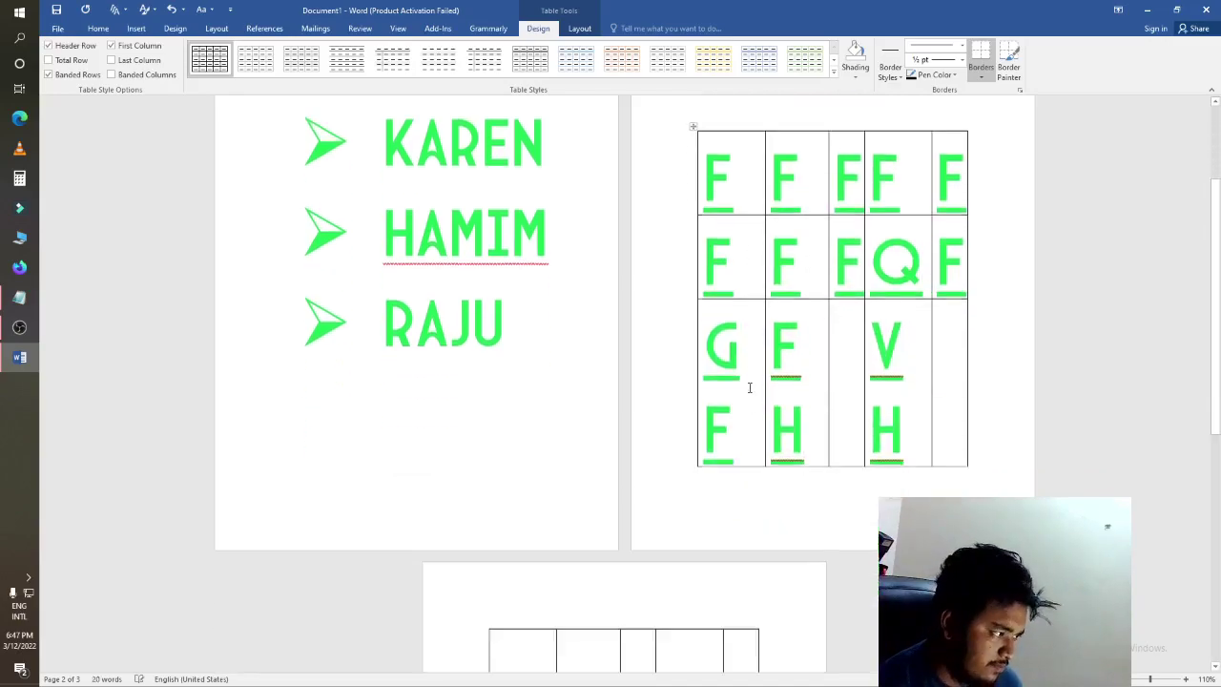
scroll(616, 417, "up", 3)
scroll(529, 439, "down", 5)
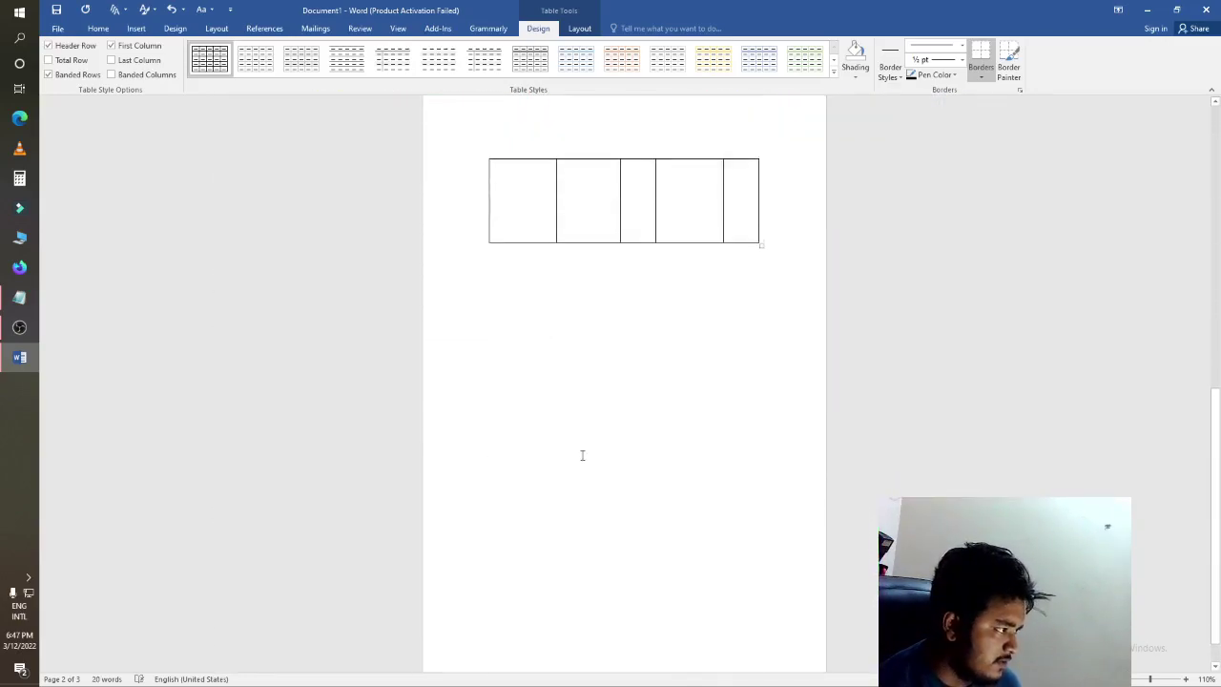
left_click(592, 430)
scroll(430, 372, "up", 2)
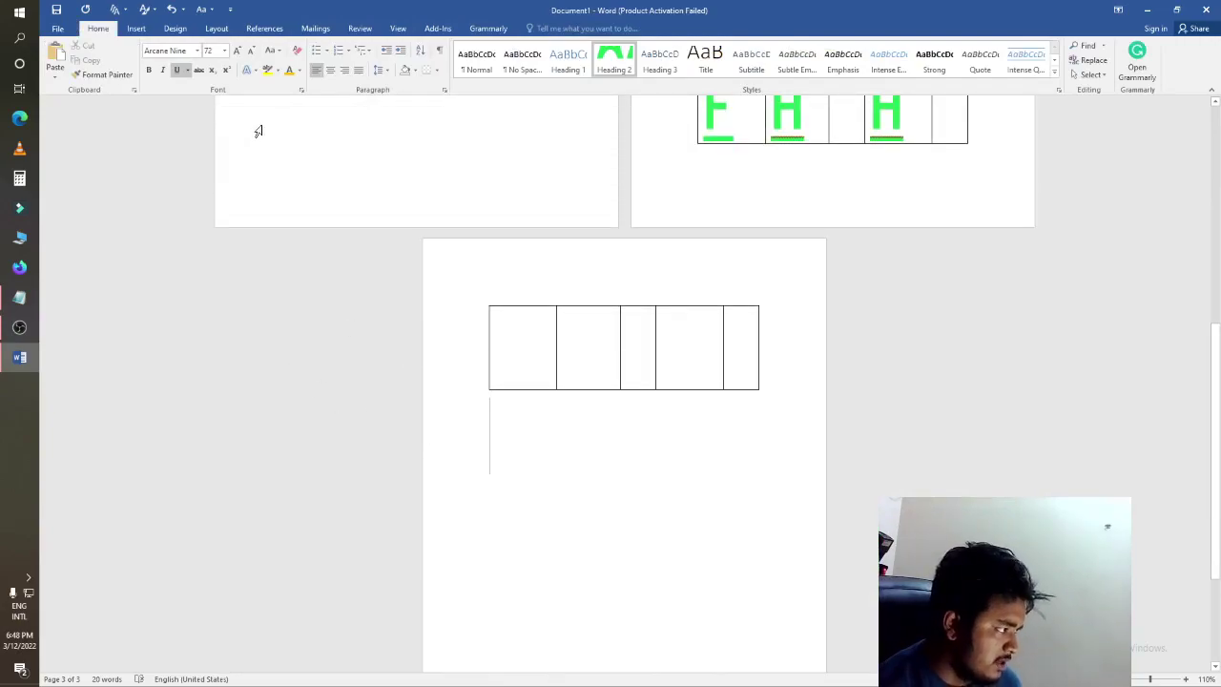
left_click(134, 28)
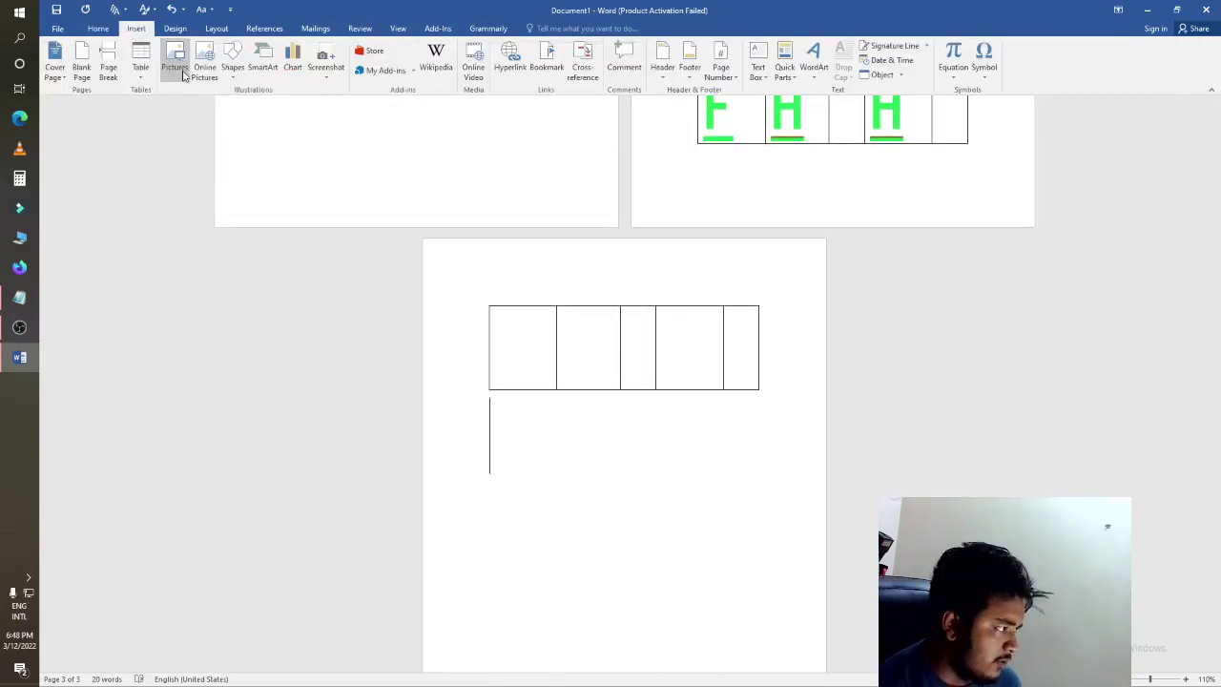
left_click(230, 74)
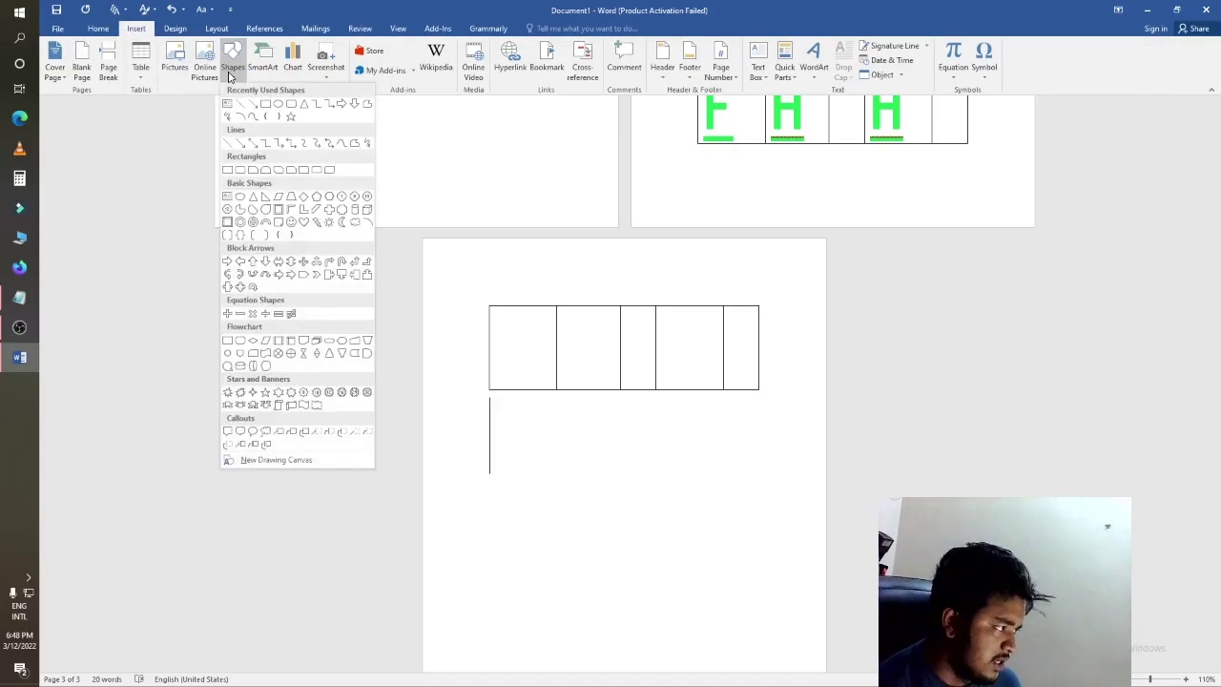
left_click(254, 104)
left_click_drag(522, 444, 654, 566)
left_click(730, 530)
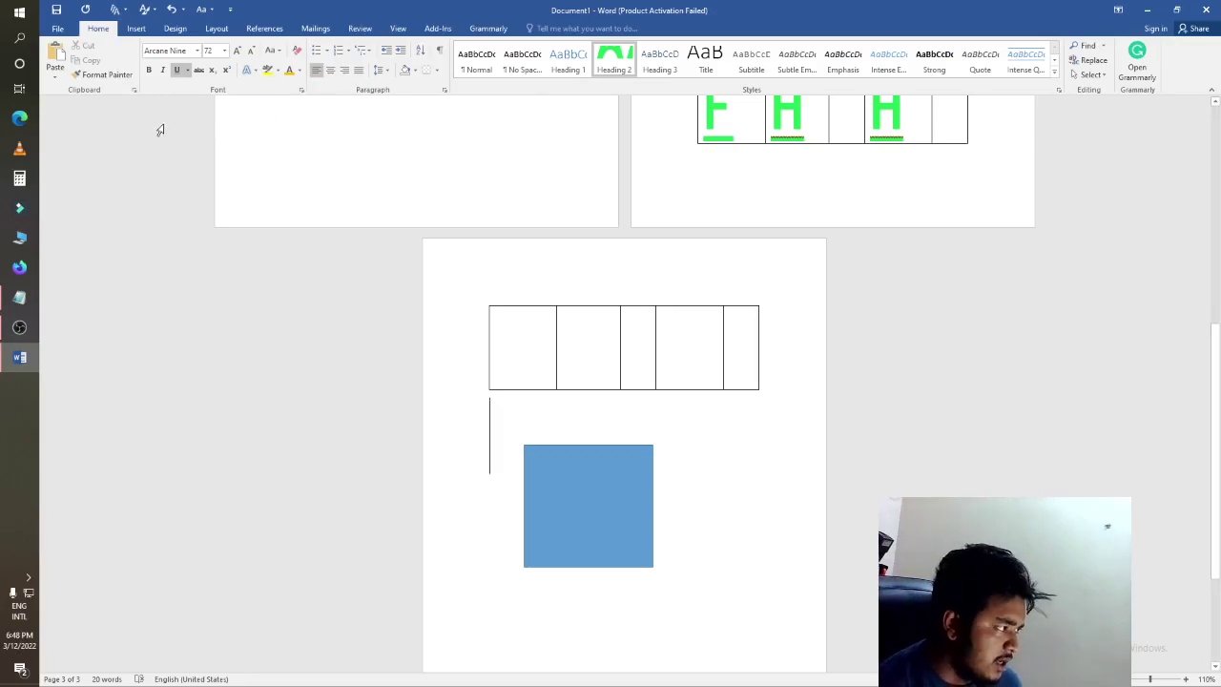
Add left-aligned page numbers at the bottom of the pages in the "3 | Page" format, and return to the body text
left_click(145, 27)
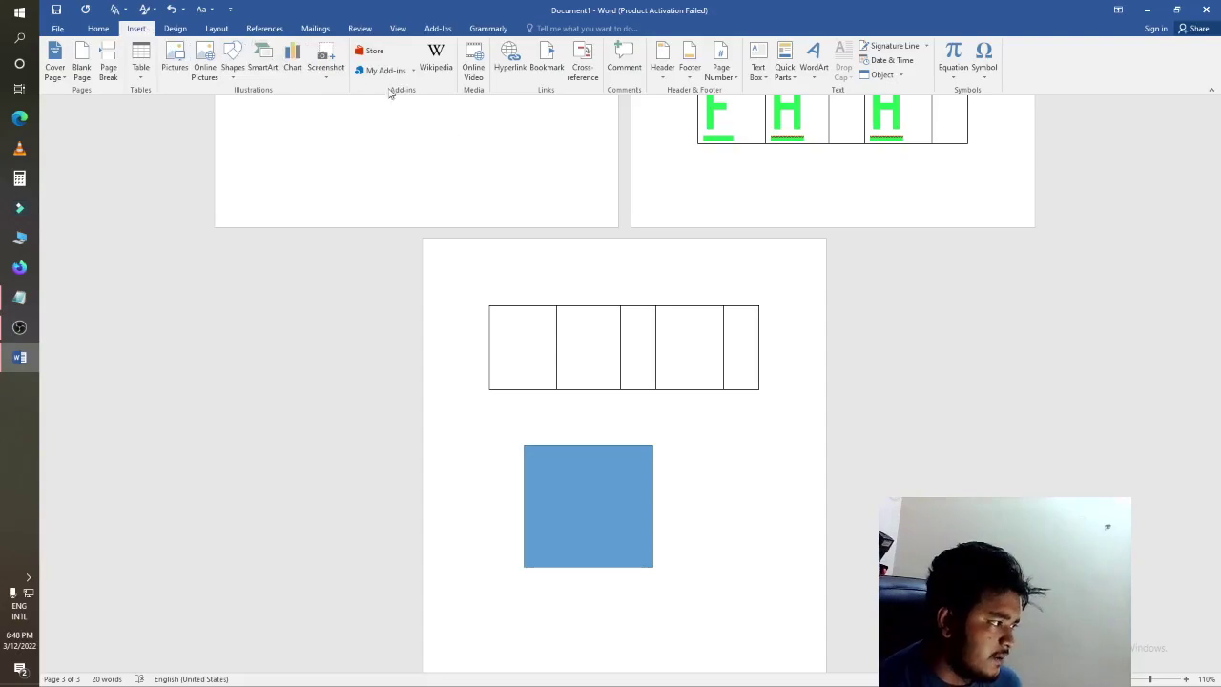
scroll(716, 82, "down", 2)
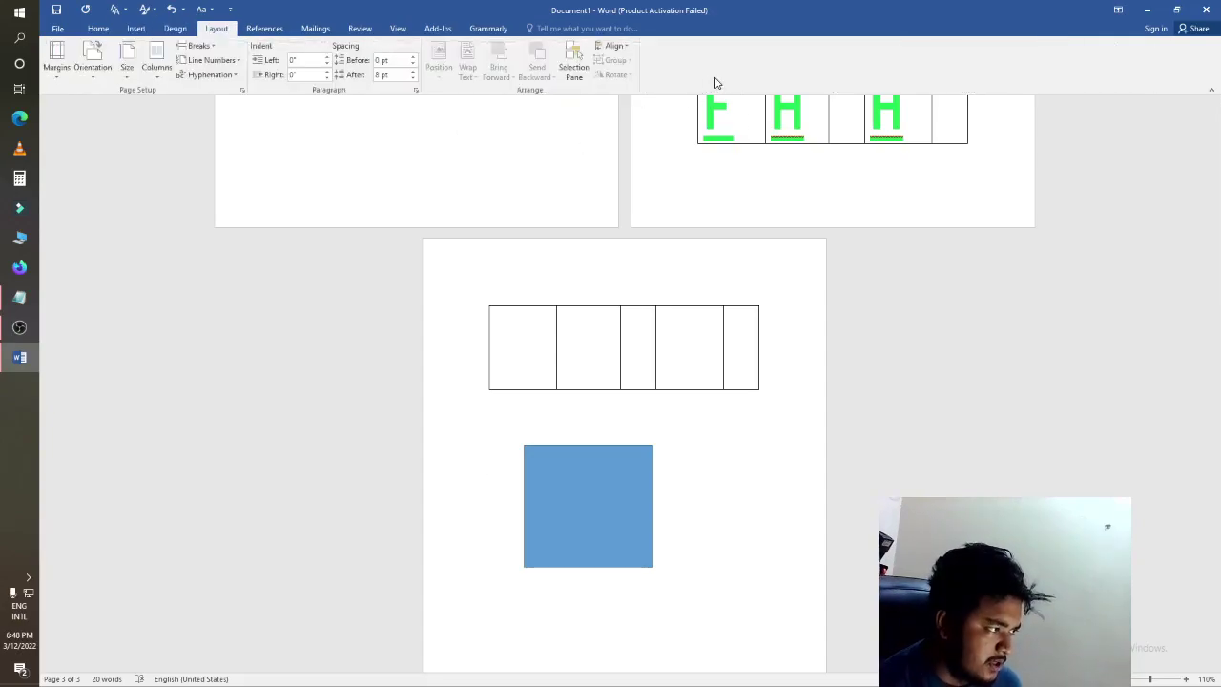
scroll(382, 153, "up", 1)
left_click(137, 28)
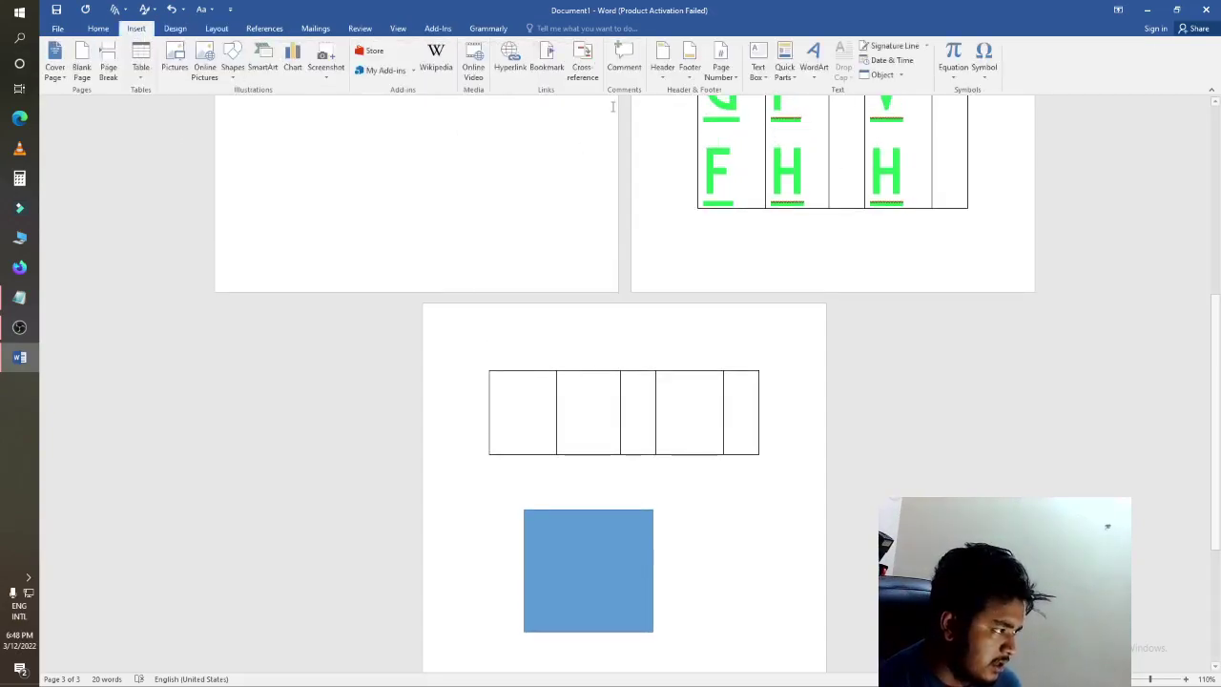
left_click(662, 72)
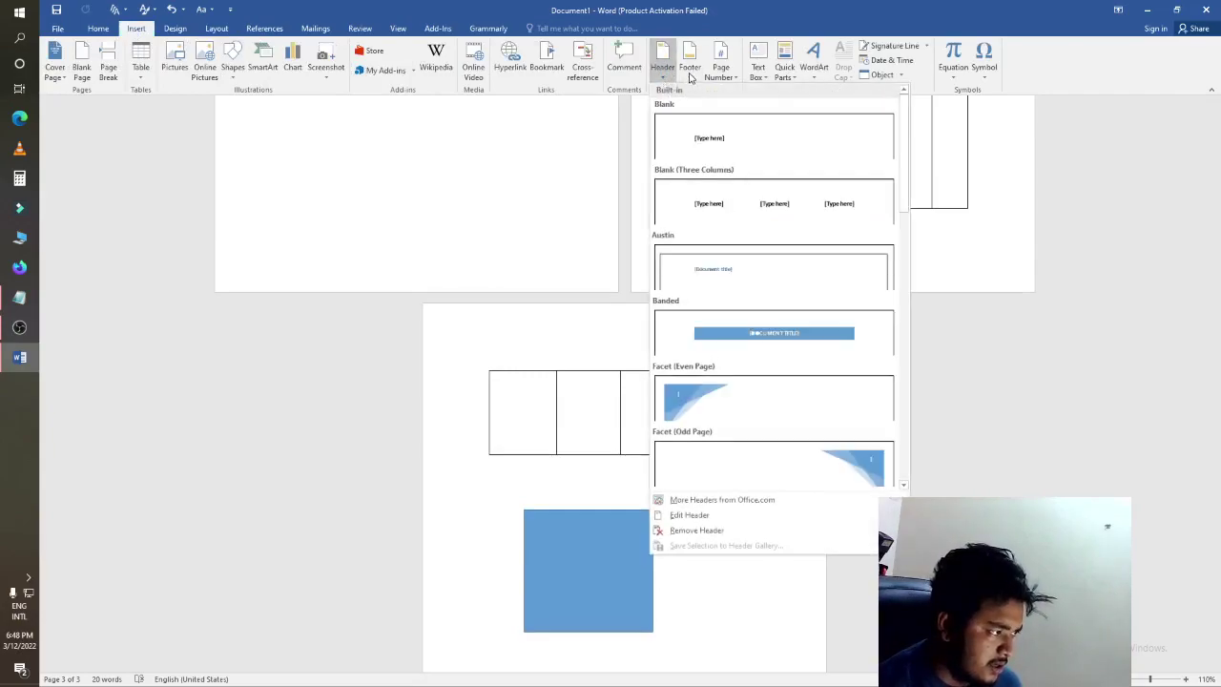
left_click(690, 67)
left_click(725, 77)
left_click(727, 76)
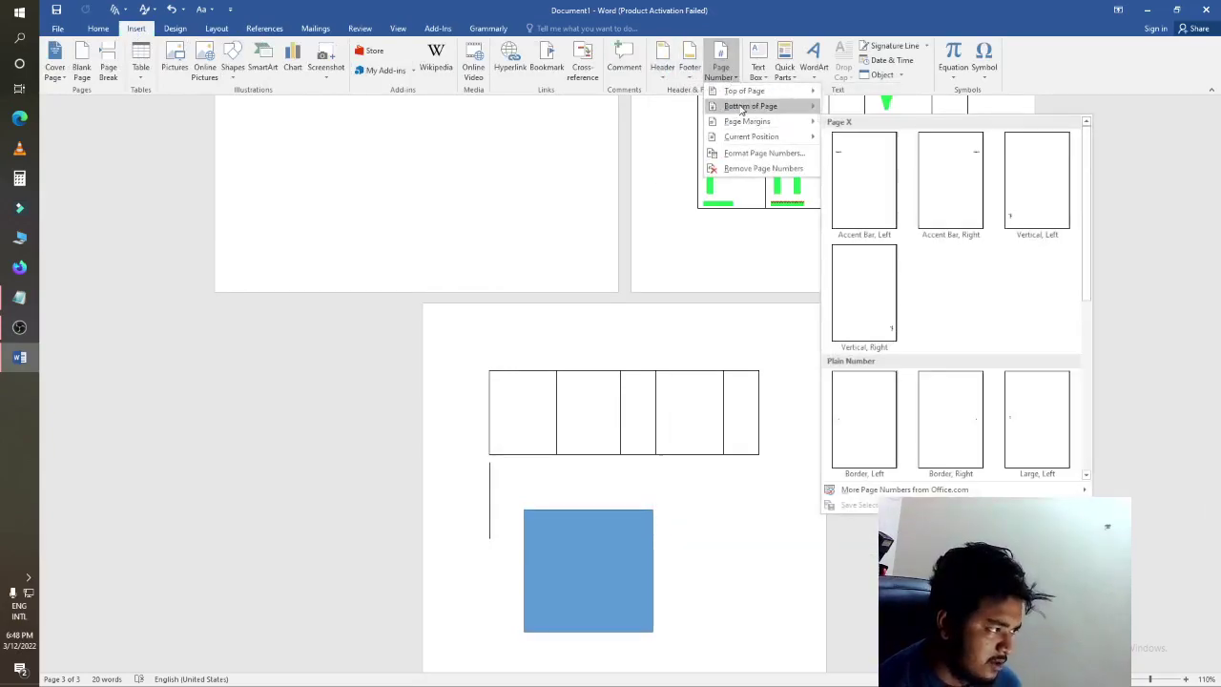
mouse_move(763, 106)
left_click(866, 378)
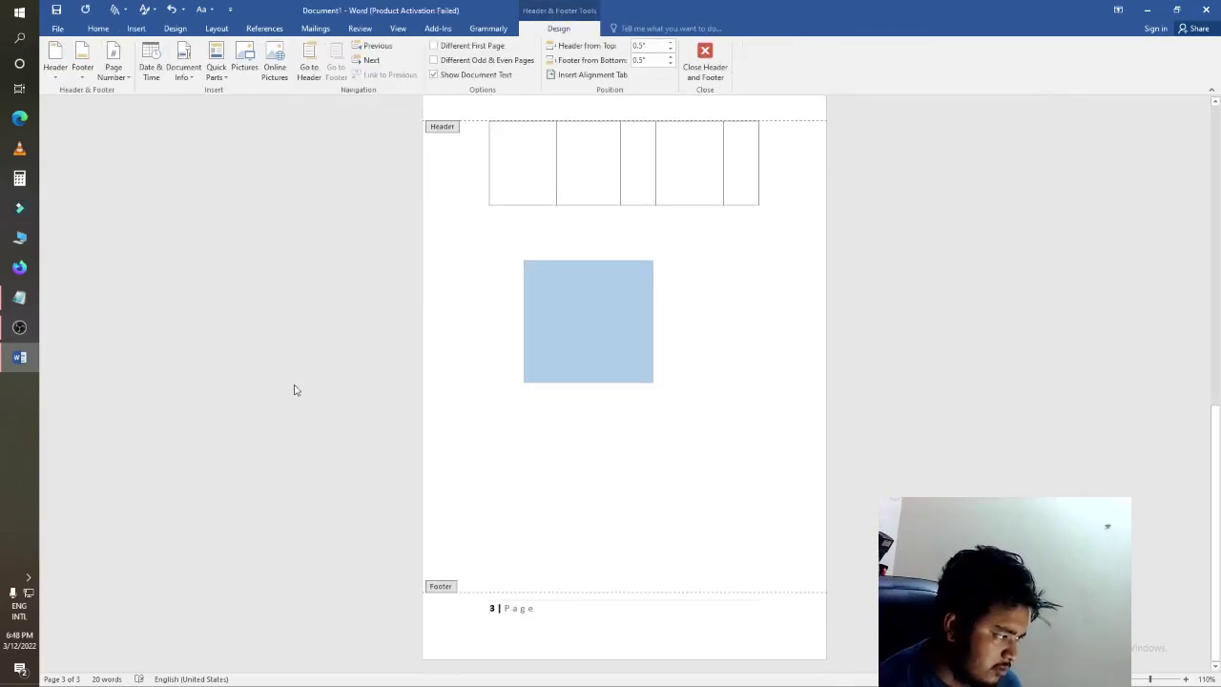
scroll(324, 334, "up", 5)
double_click(341, 295)
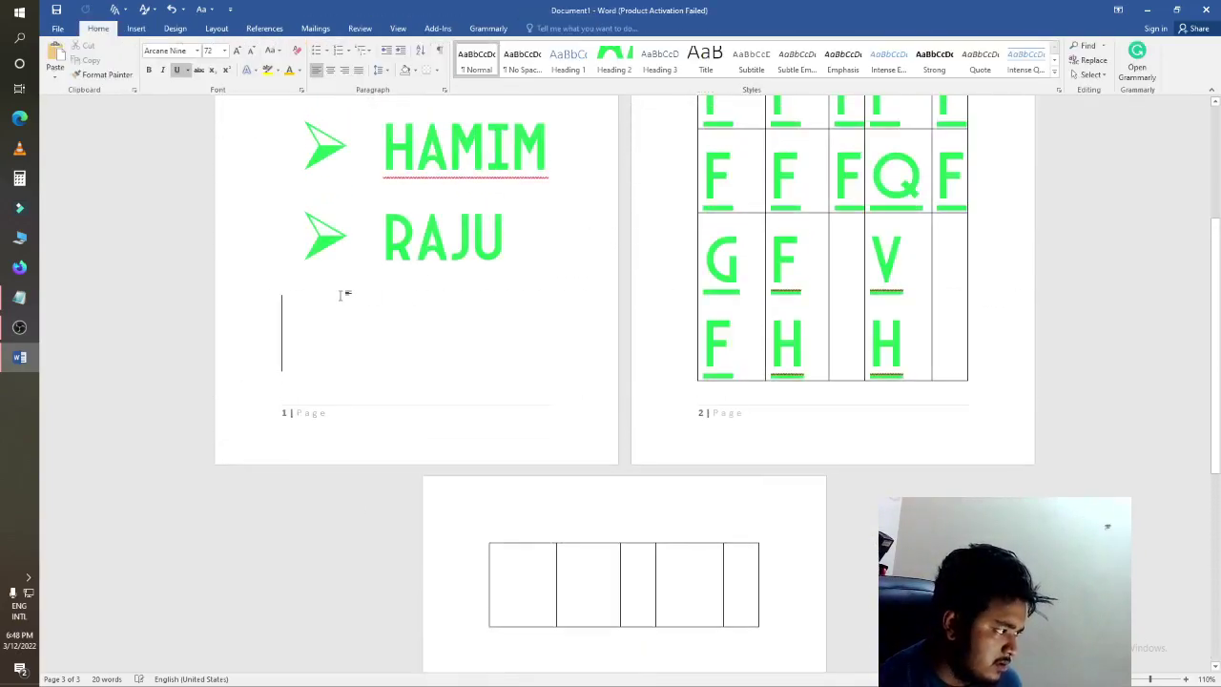
Insert a Retrospect Quote text box and replace its placeholder text with the name from the second page
scroll(345, 294, "up", 5)
scroll(504, 251, "down", 8)
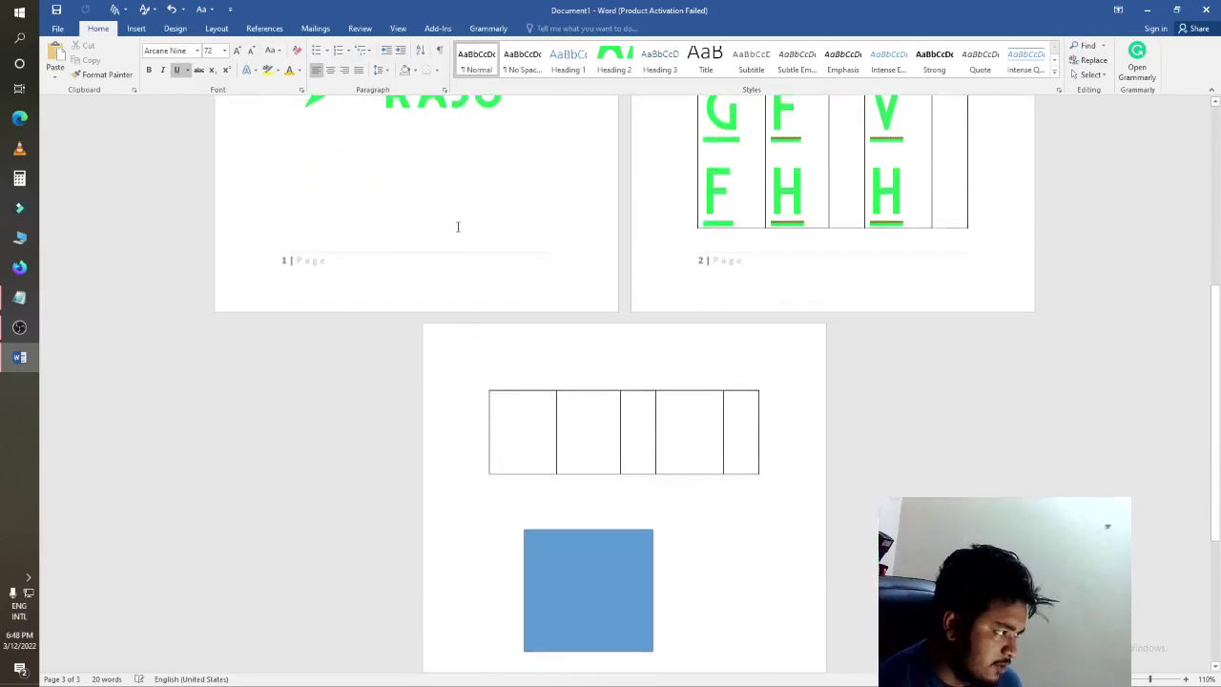
scroll(439, 210, "down", 3)
scroll(423, 190, "up", 7)
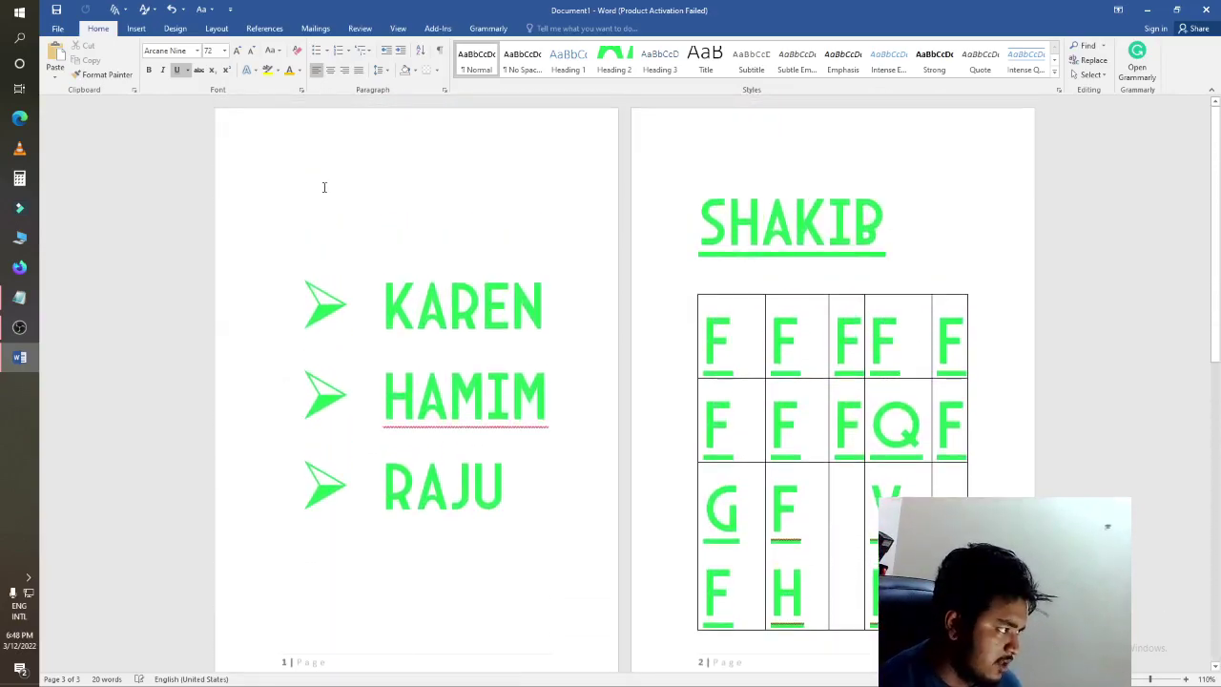
left_click(136, 28)
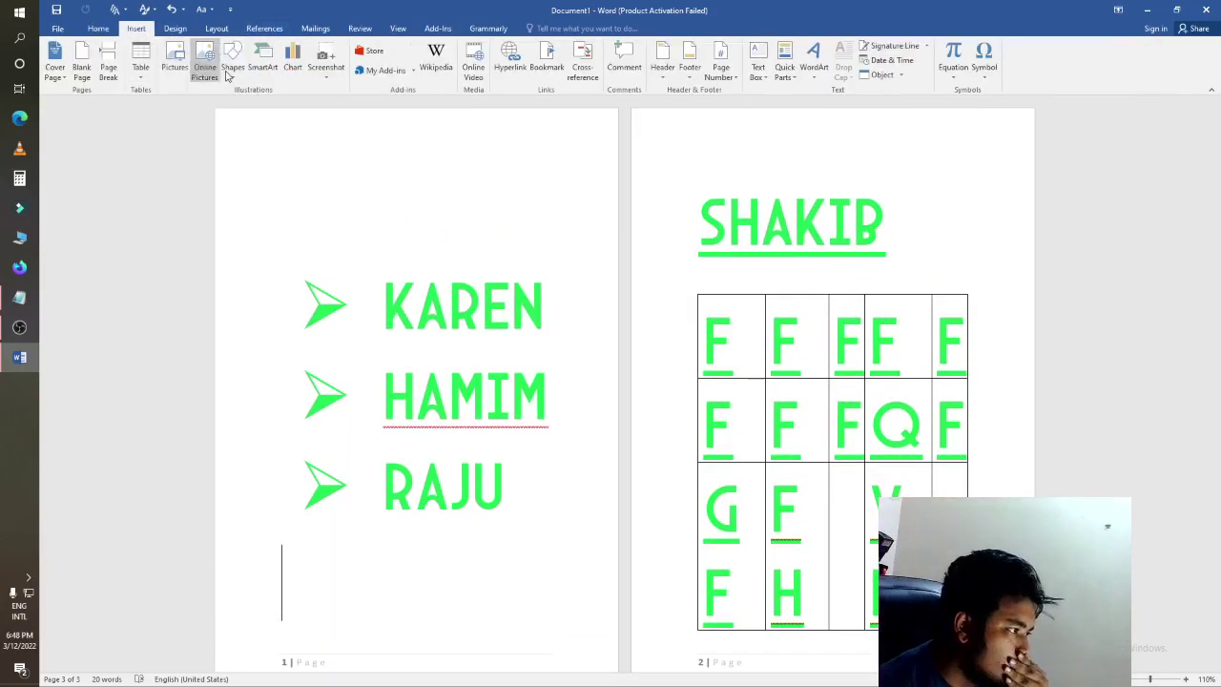
left_click(759, 71)
scroll(894, 255, "down", 5)
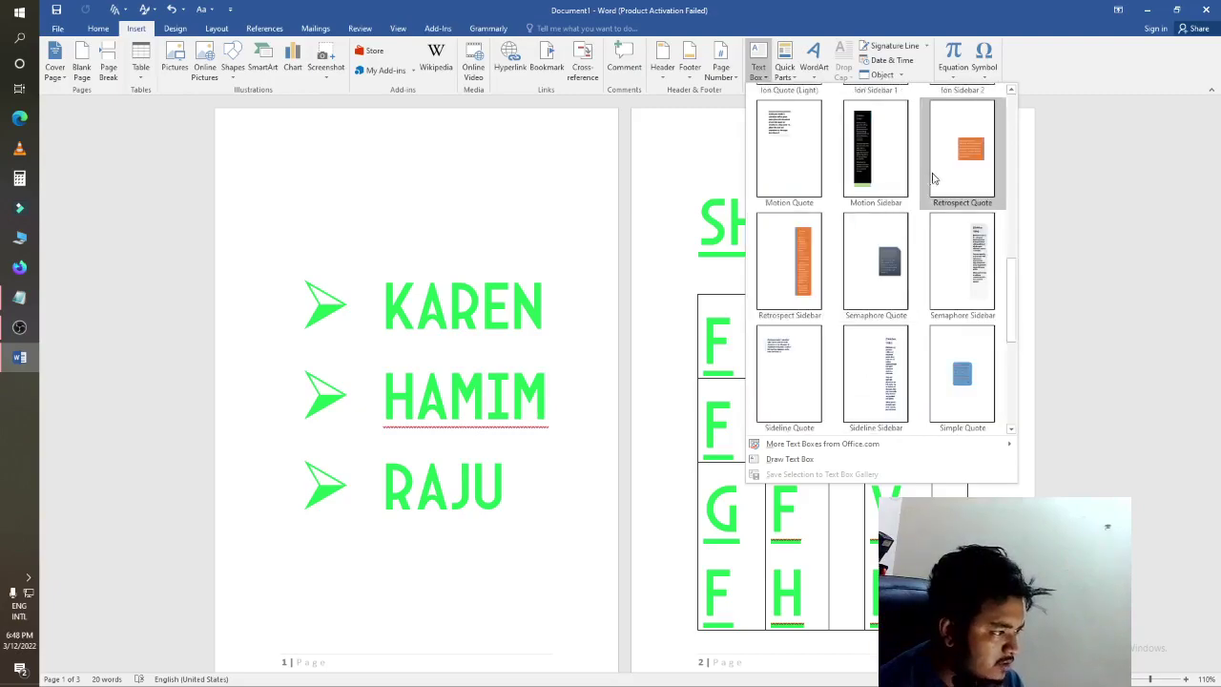
left_click(961, 150)
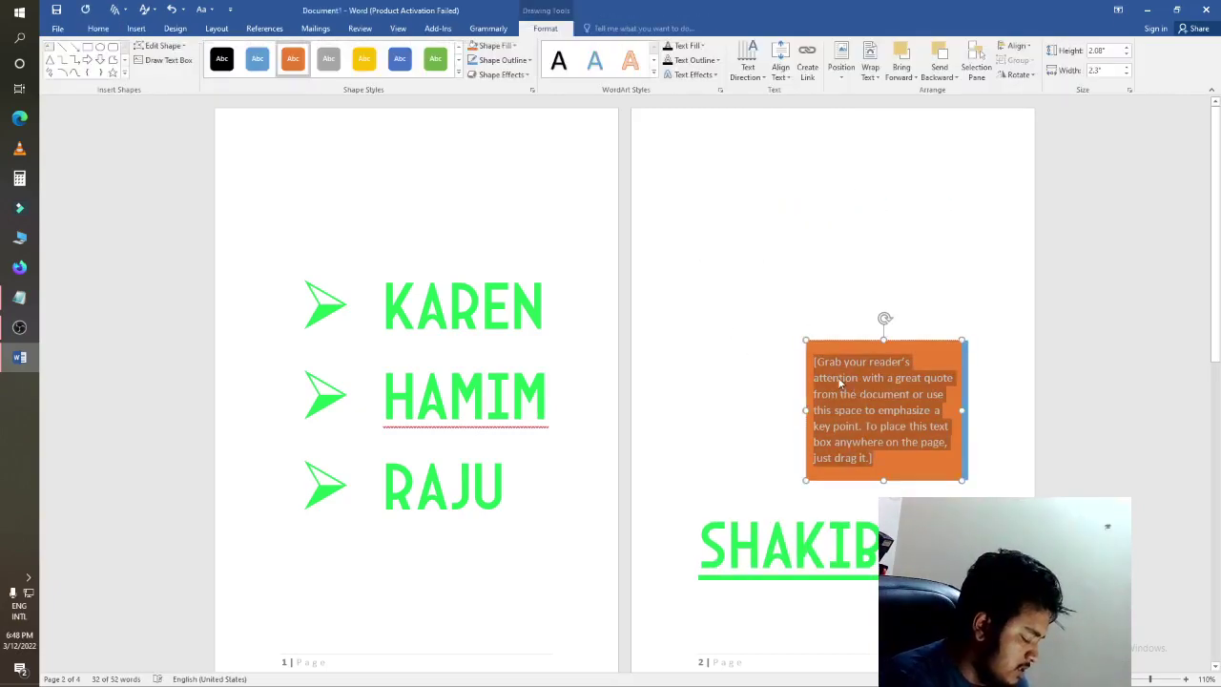
type("SHAKIB")
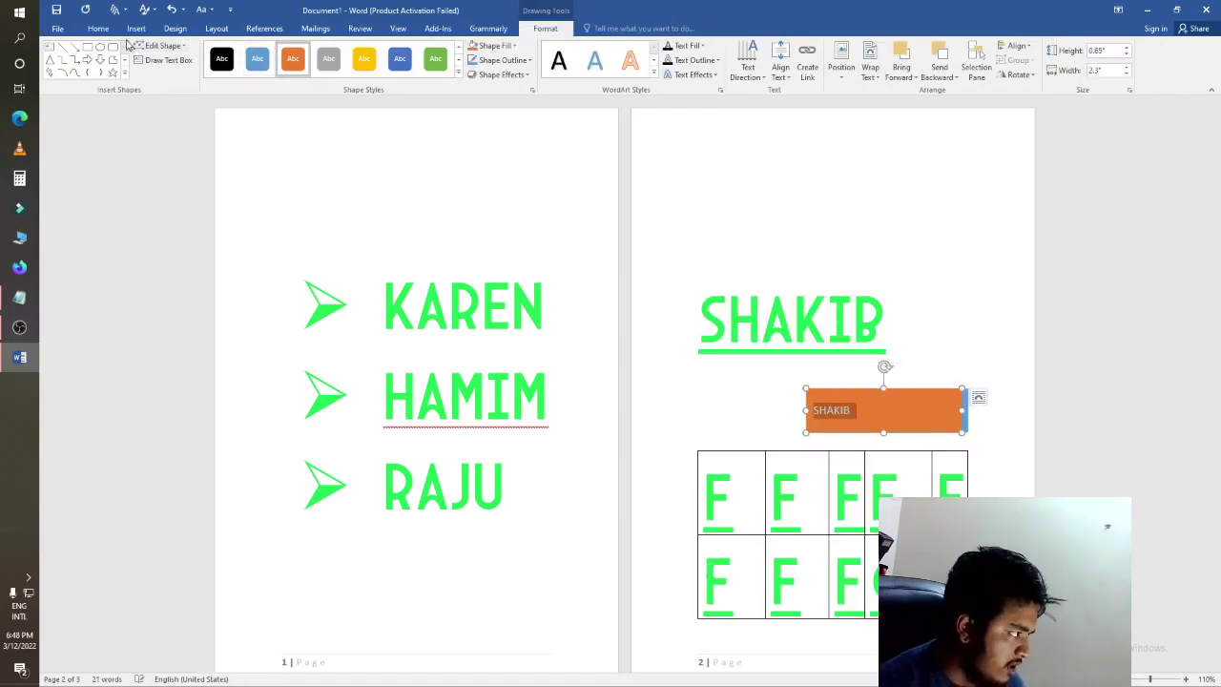
Format the text in the orange text box with the Arcane Nine font at size 36
left_click(92, 31)
left_click(198, 51)
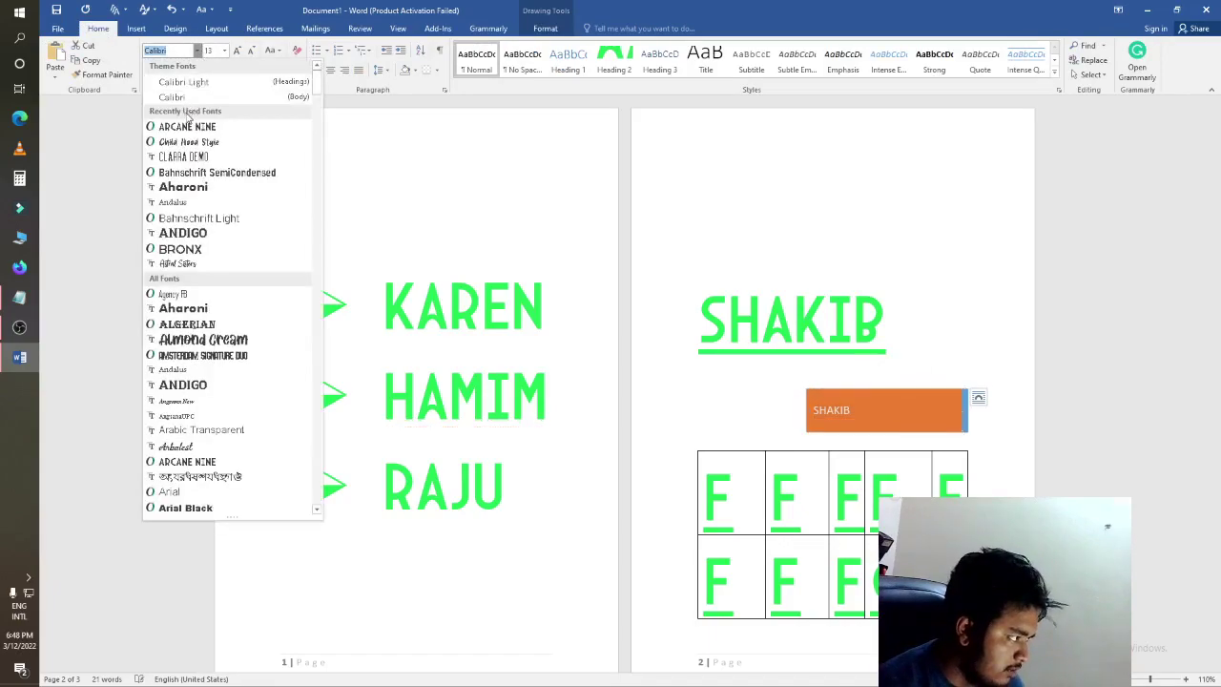
left_click(95, 124)
left_click(224, 51)
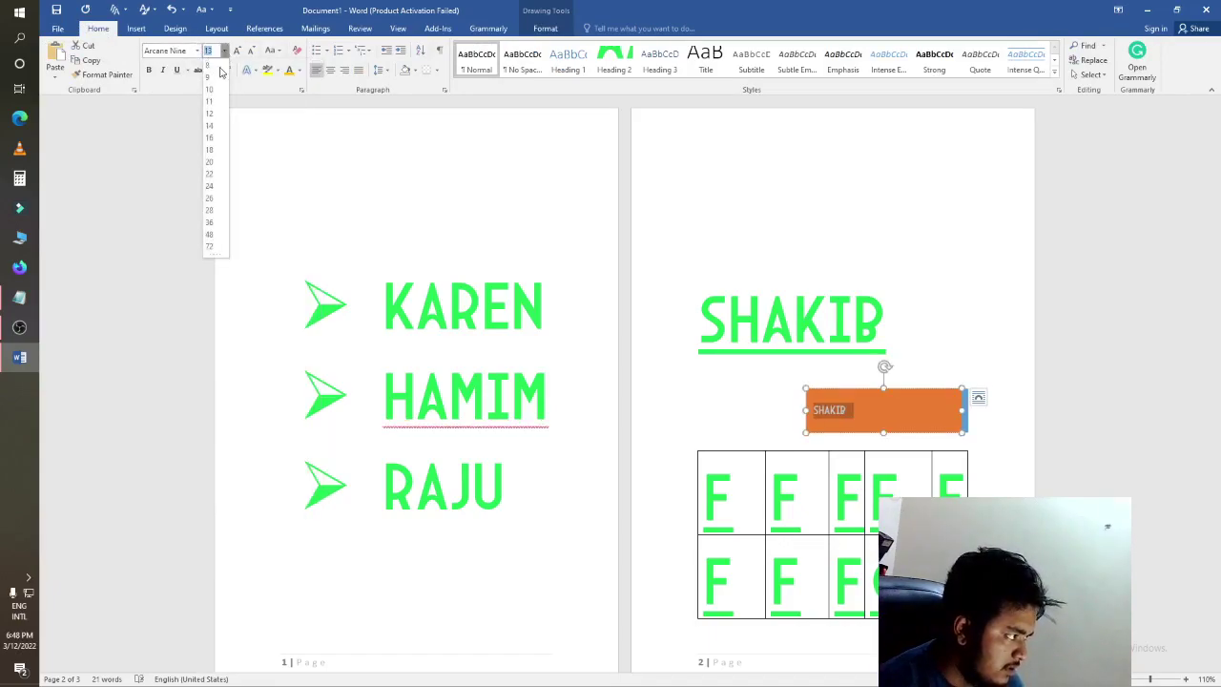
left_click(210, 125)
left_click(225, 54)
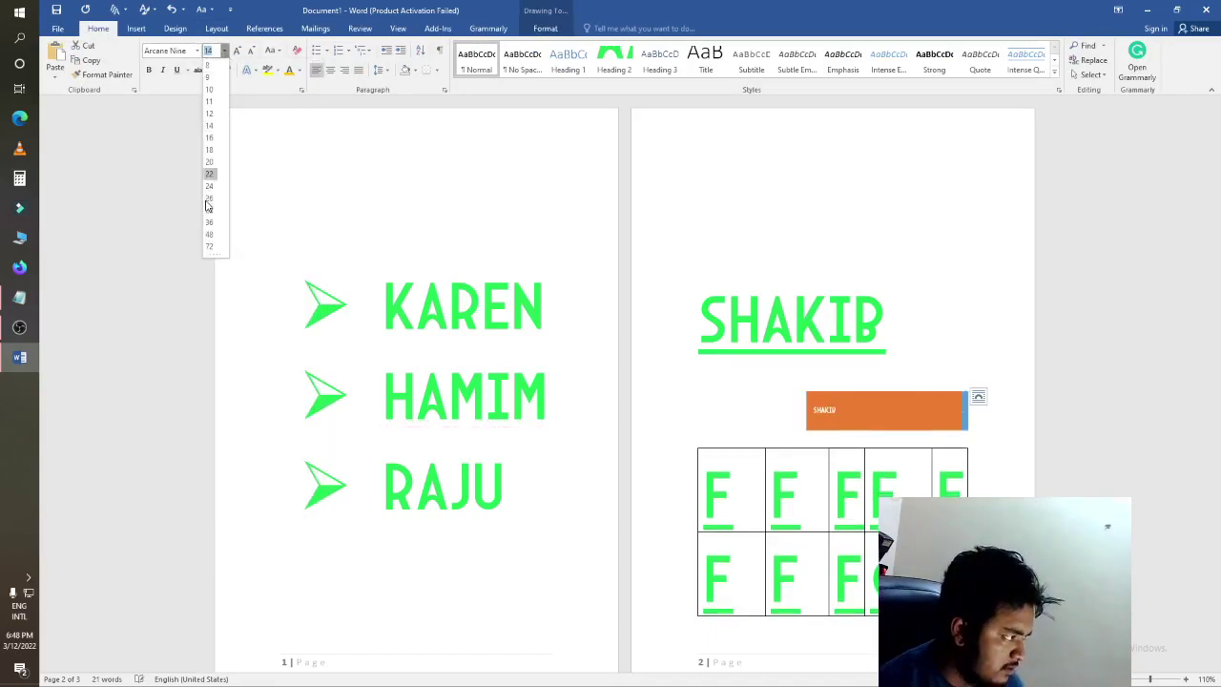
left_click(210, 234)
left_click(761, 141)
Add blank lines below the table to extend the document past the third page, removing five surplus ones
scroll(761, 141, "down", 7)
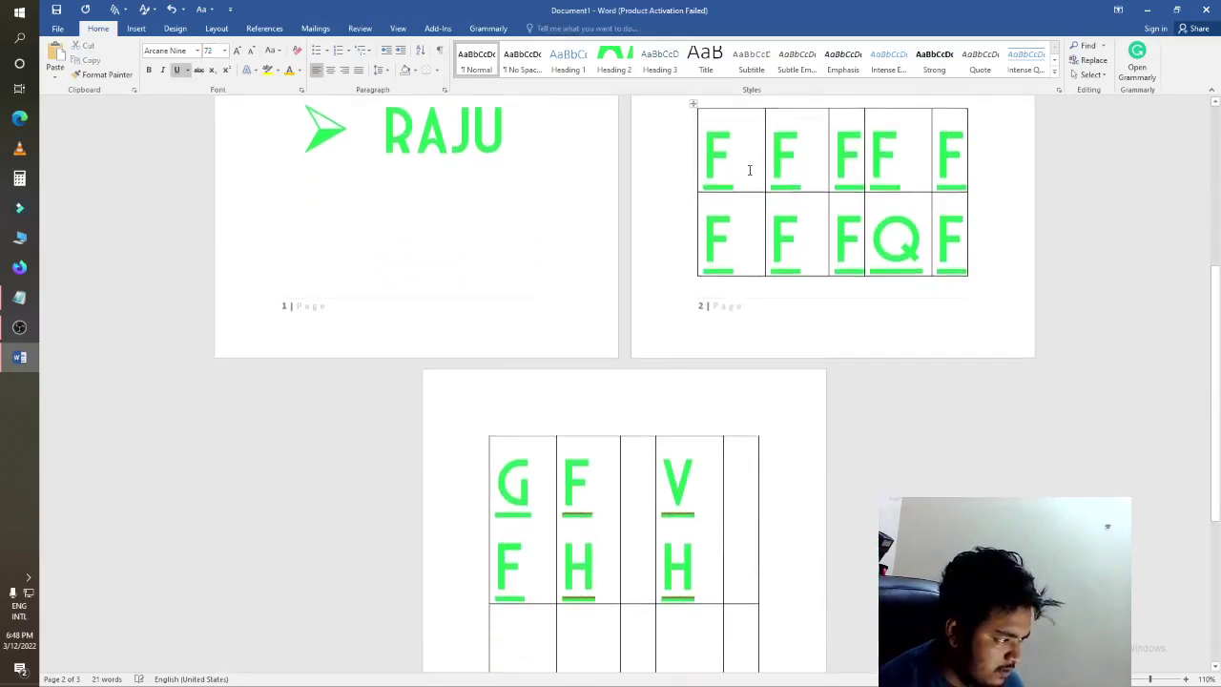
key("Return")
key("Return")
key("Return")
key("Return")
key("Return")
key("Return")
key("Return")
key("Return")
key("Return")
key("Return")
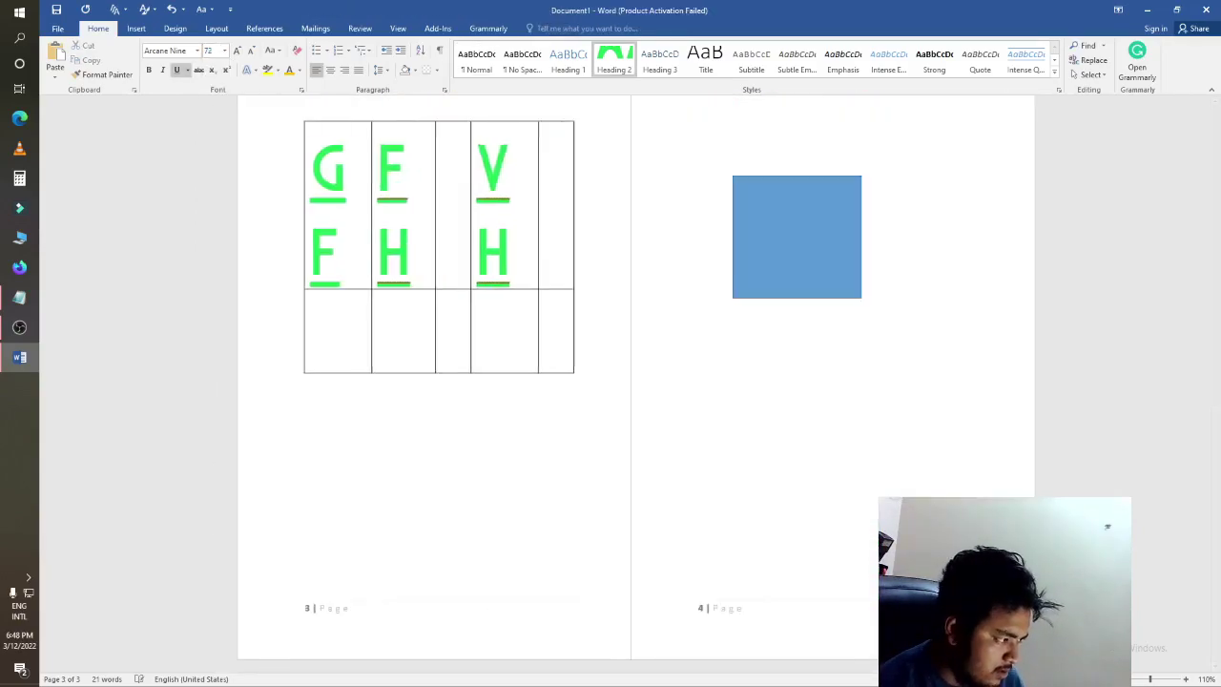
key("BackSpace")
key("BackSpace")
key("BackSpace")
key("BackSpace")
key("BackSpace")
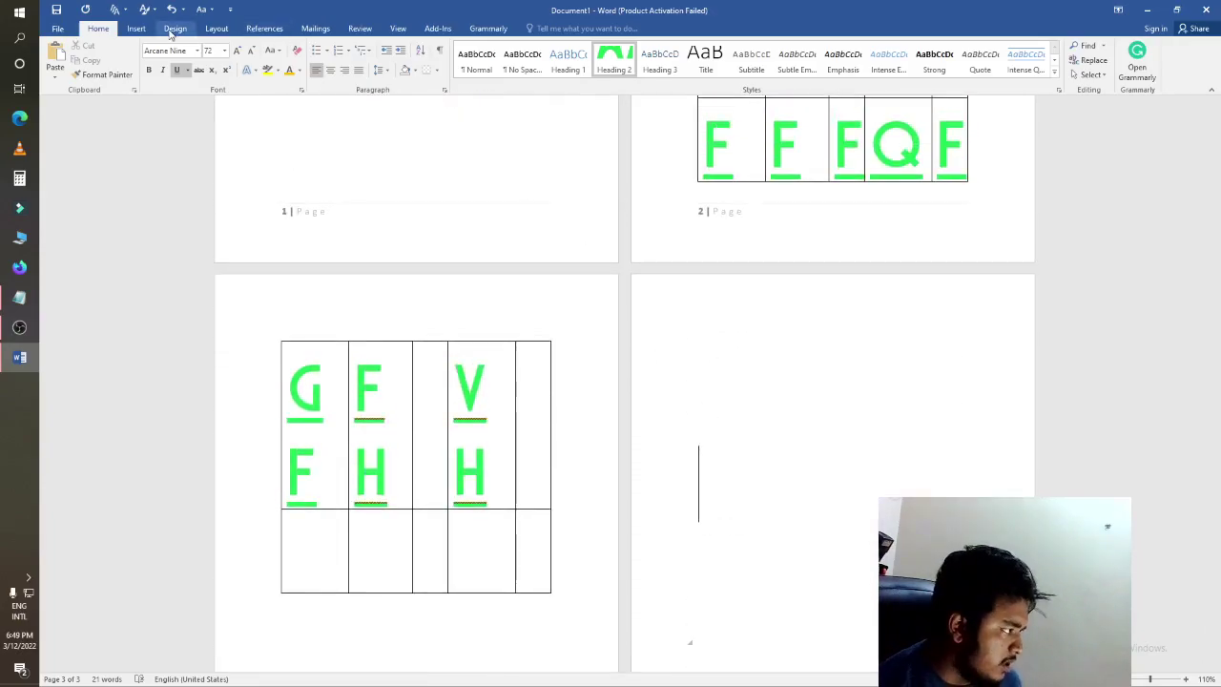
Examine the margin presets and the Margins, Paper and Layout settings in Page Setup, and leave them without changes
left_click(137, 28)
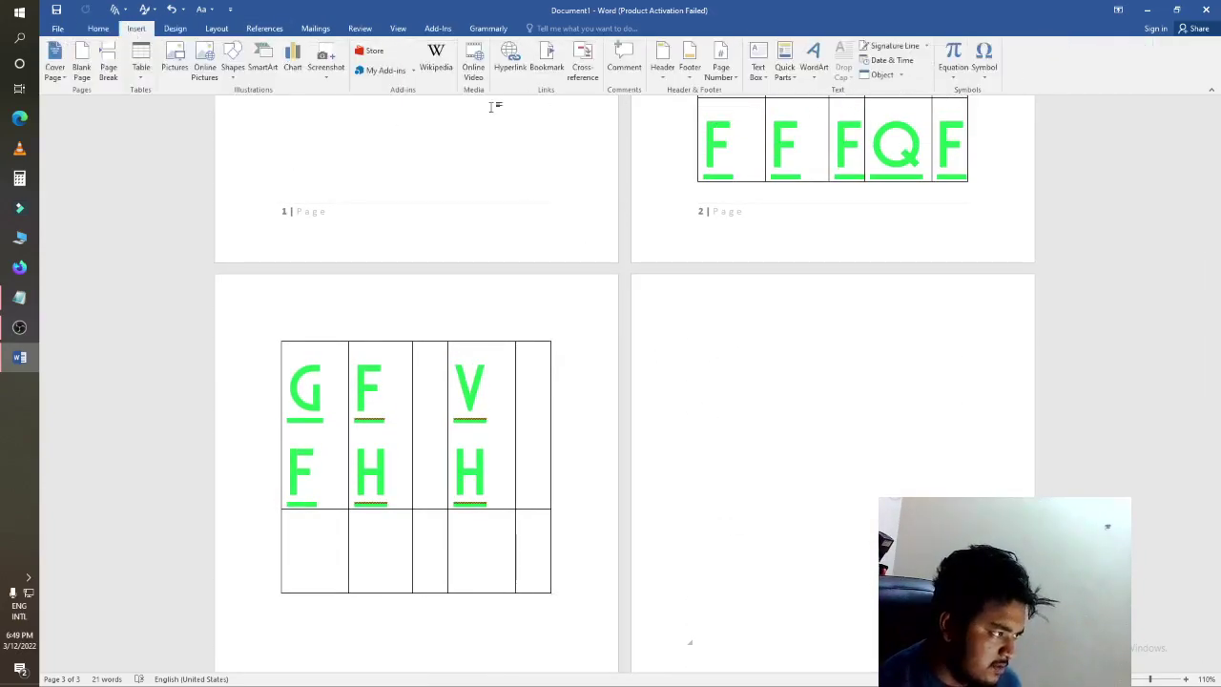
scroll(680, 157, "up", 5)
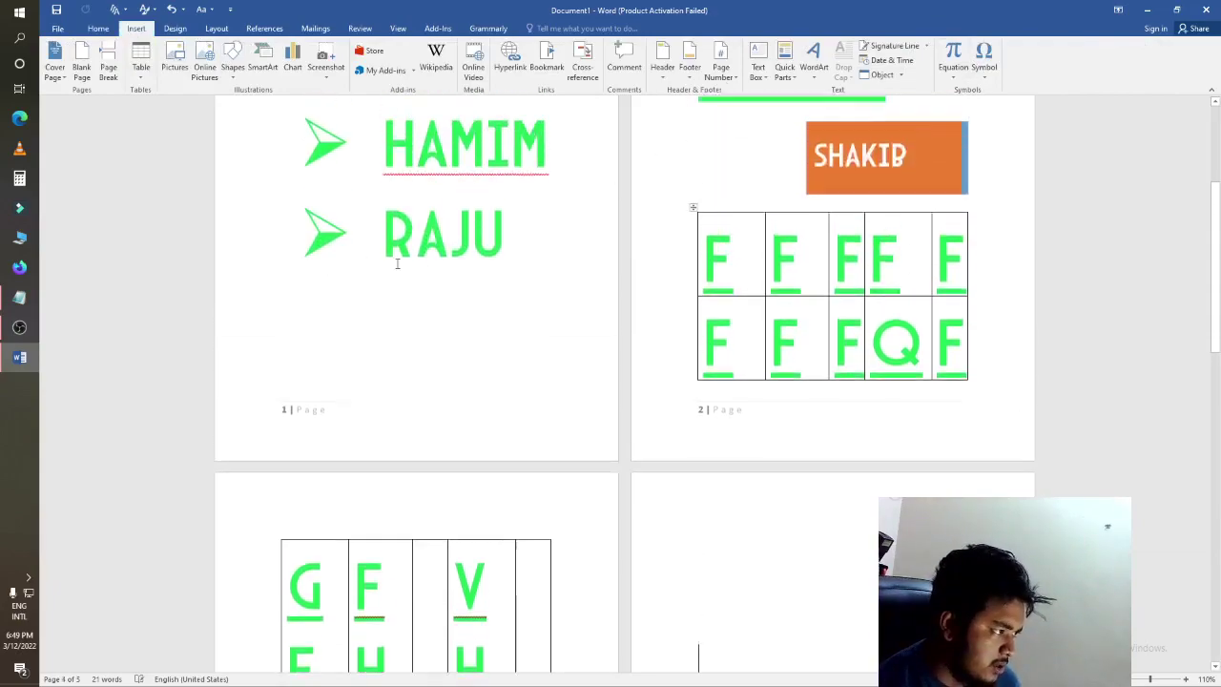
left_click(175, 28)
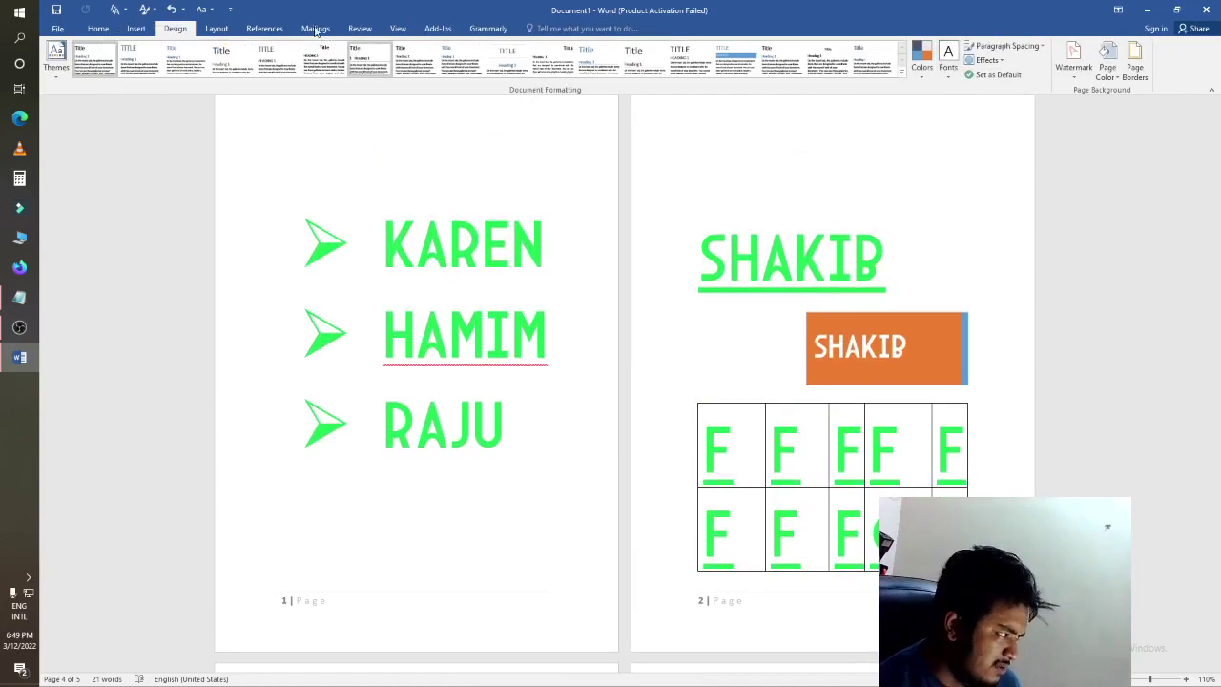
left_click(217, 28)
left_click(56, 67)
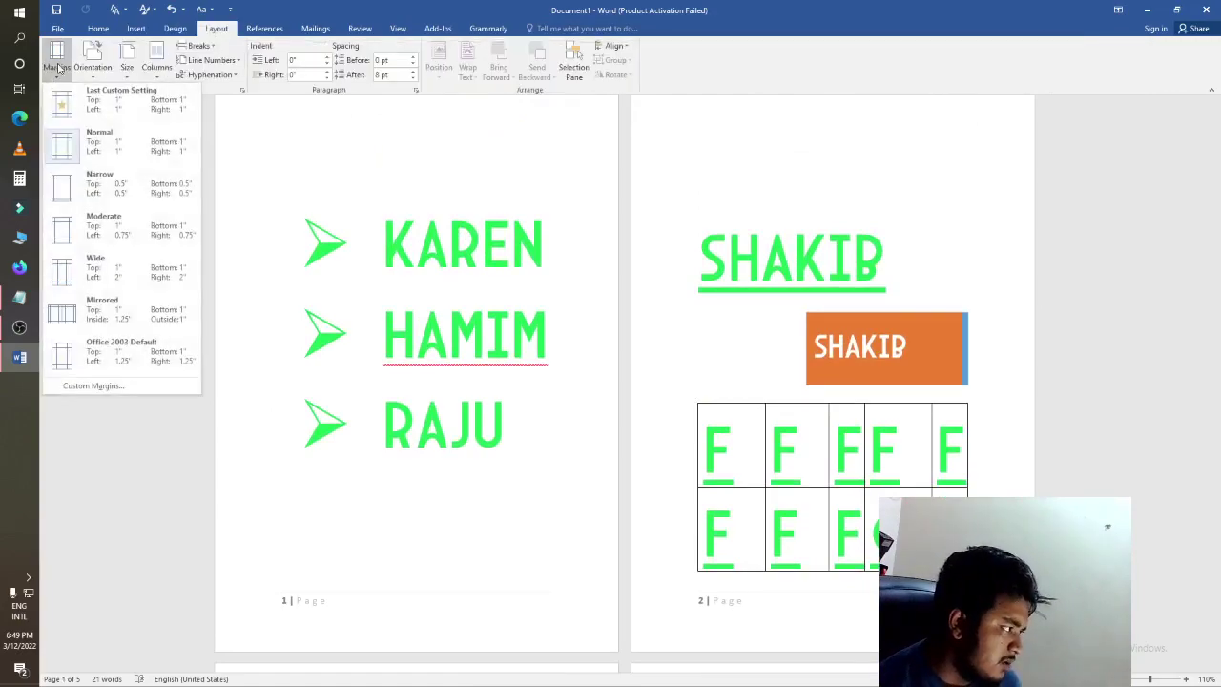
left_click(86, 385)
left_click(539, 245)
left_click(569, 246)
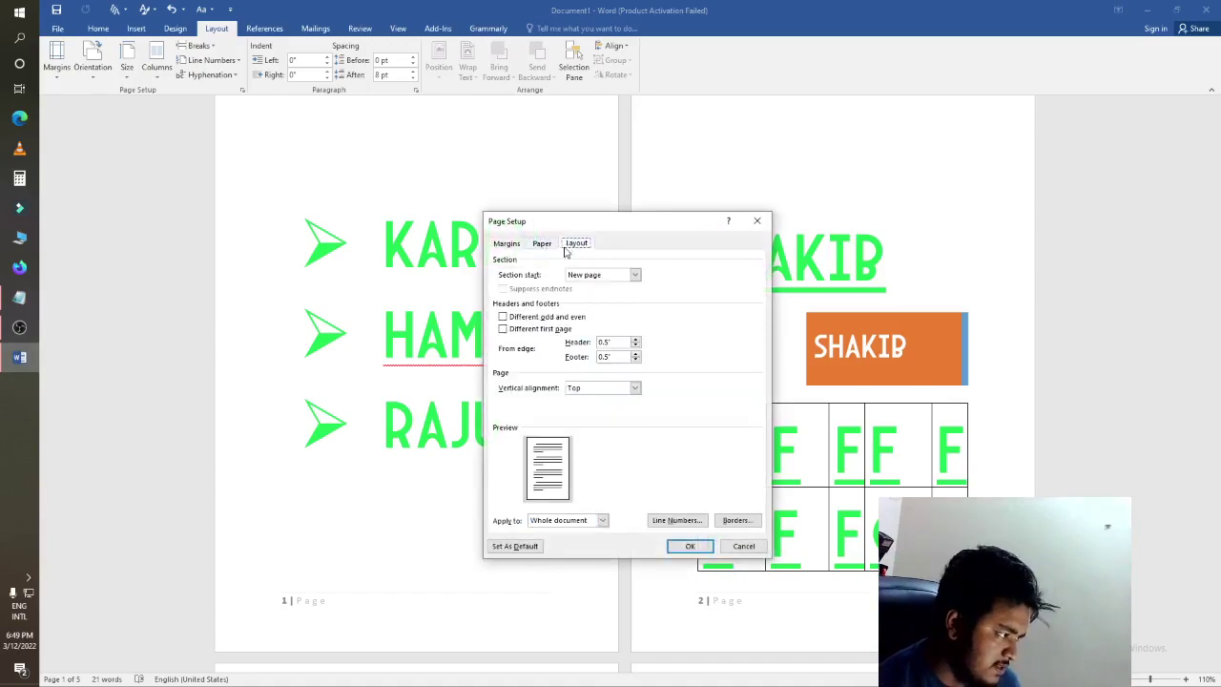
left_click(507, 244)
left_click(544, 244)
left_click(523, 244)
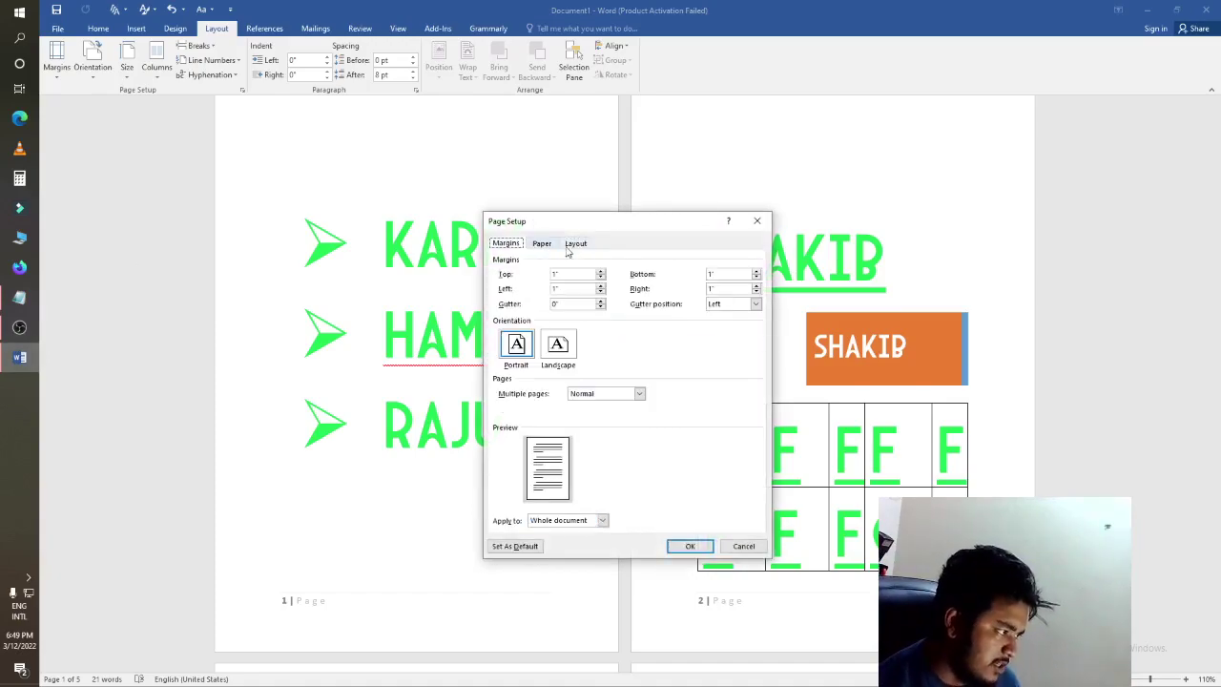
left_click(574, 244)
key("Escape")
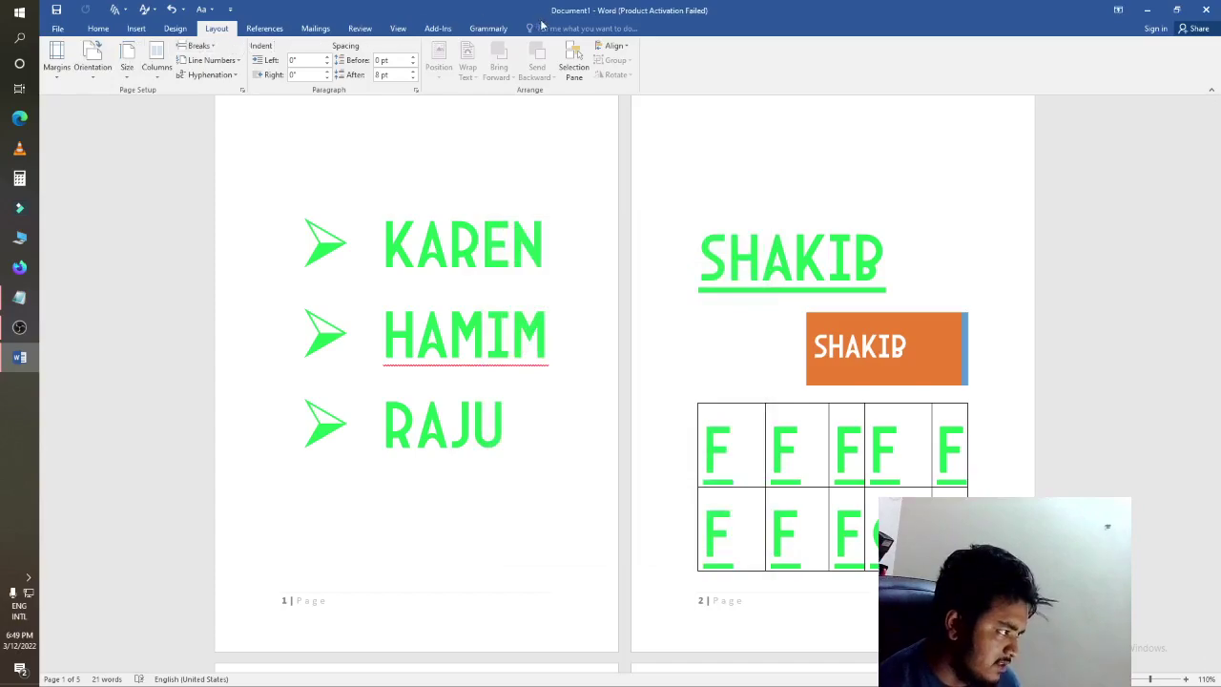
Look over the built-in table of contents formats and the commands for reviewing and viewing the document
left_click(257, 29)
left_click(61, 67)
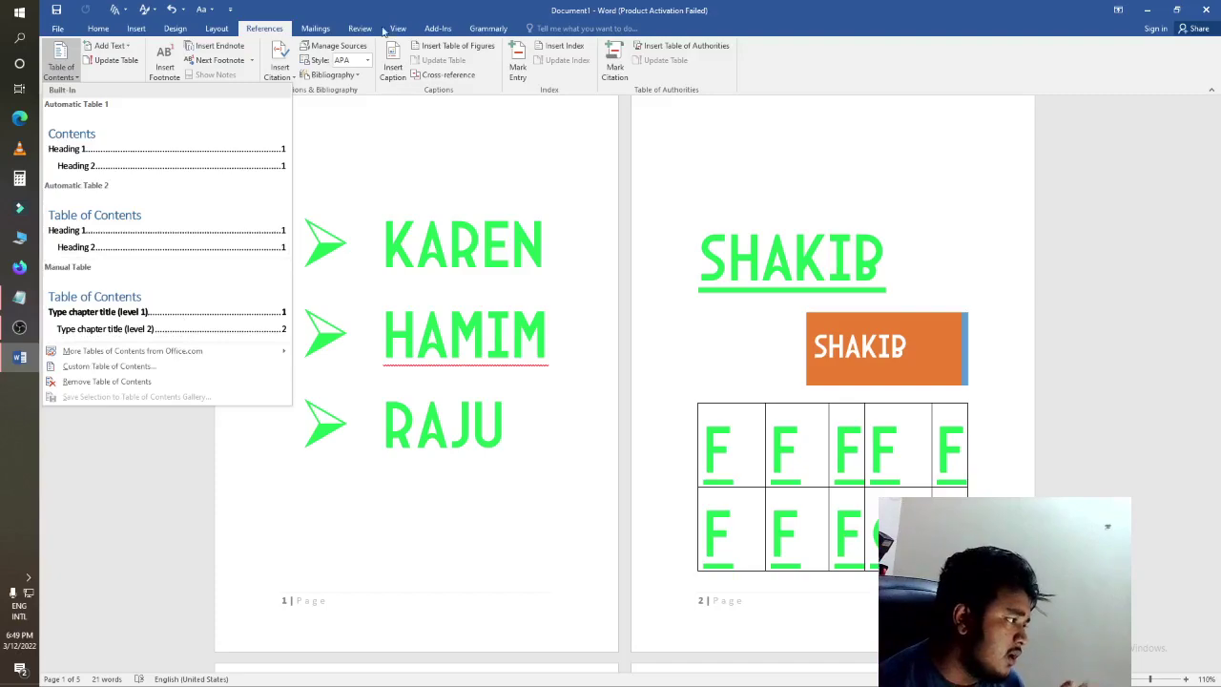
left_click(334, 29)
left_click(360, 29)
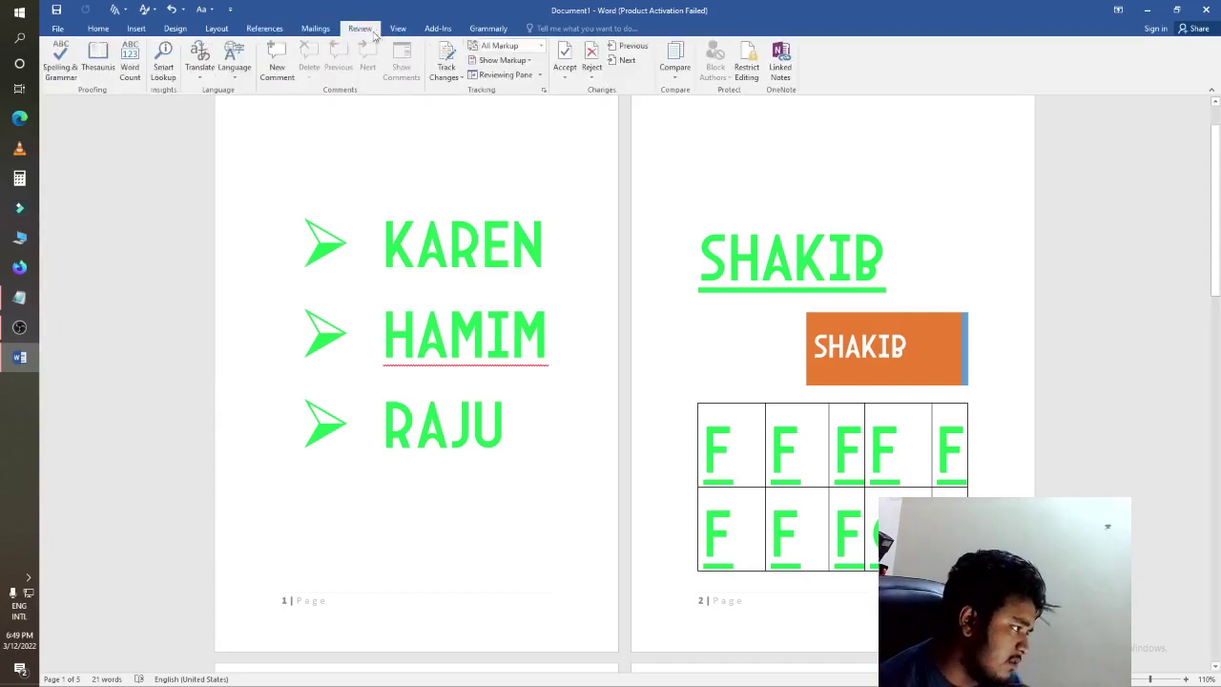
left_click(398, 30)
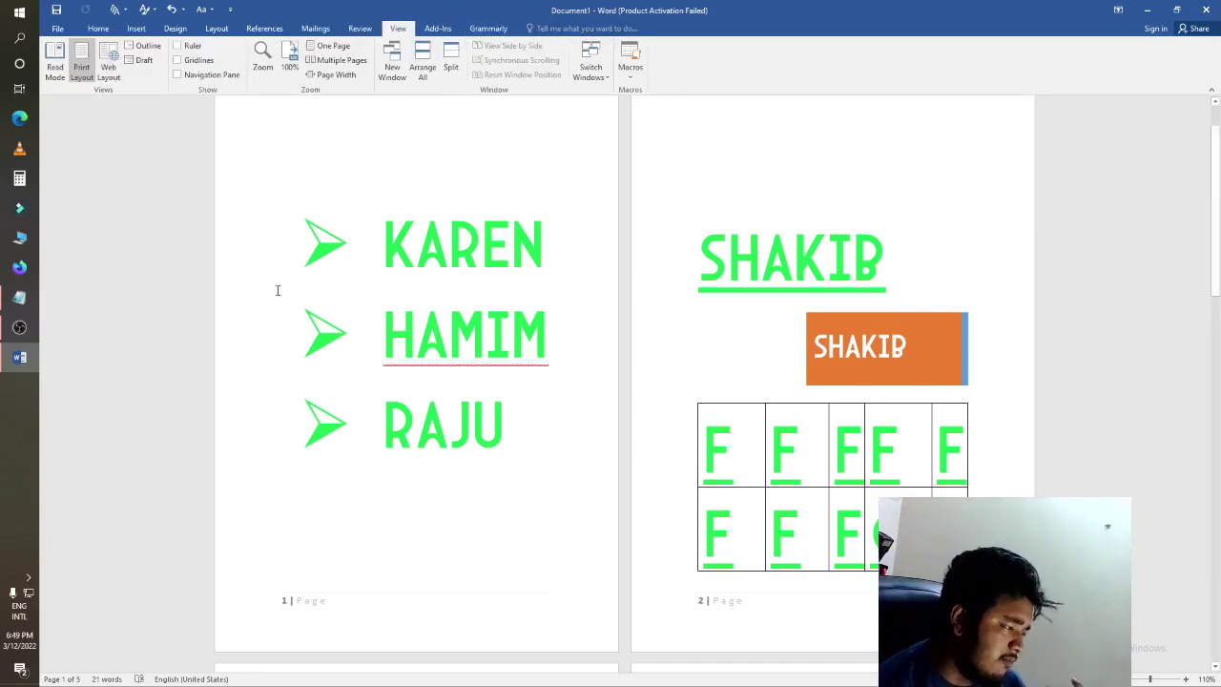
scroll(513, 349, "up", 1)
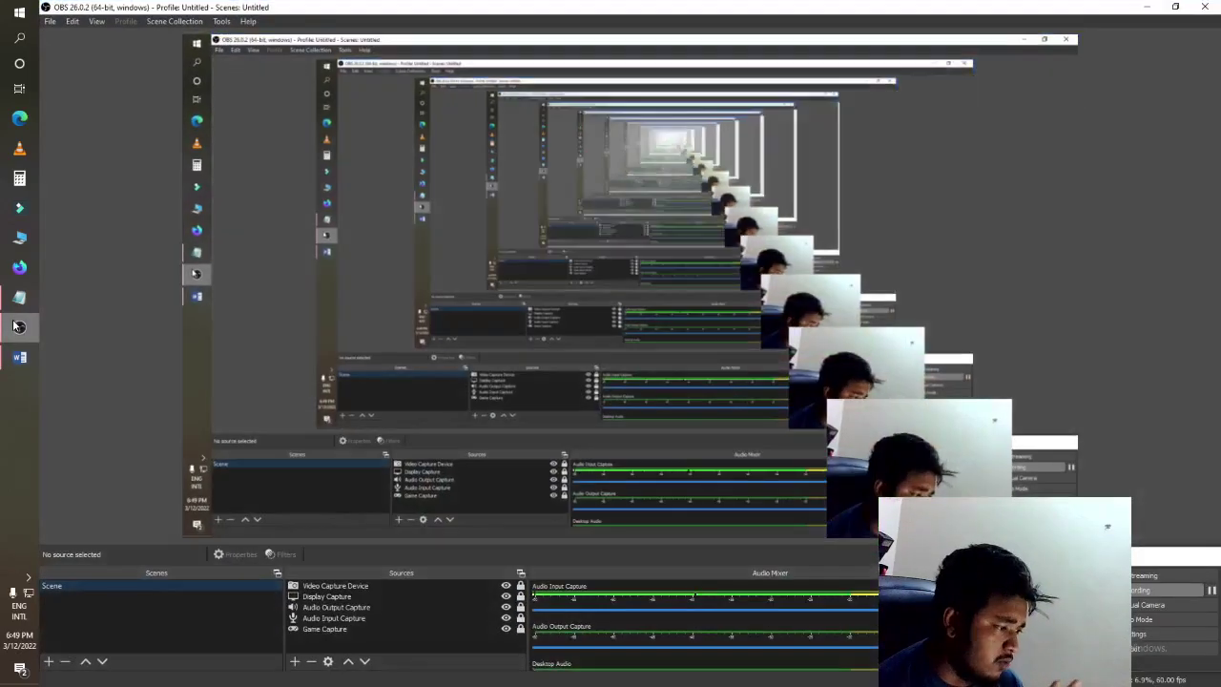
left_click(18, 327)
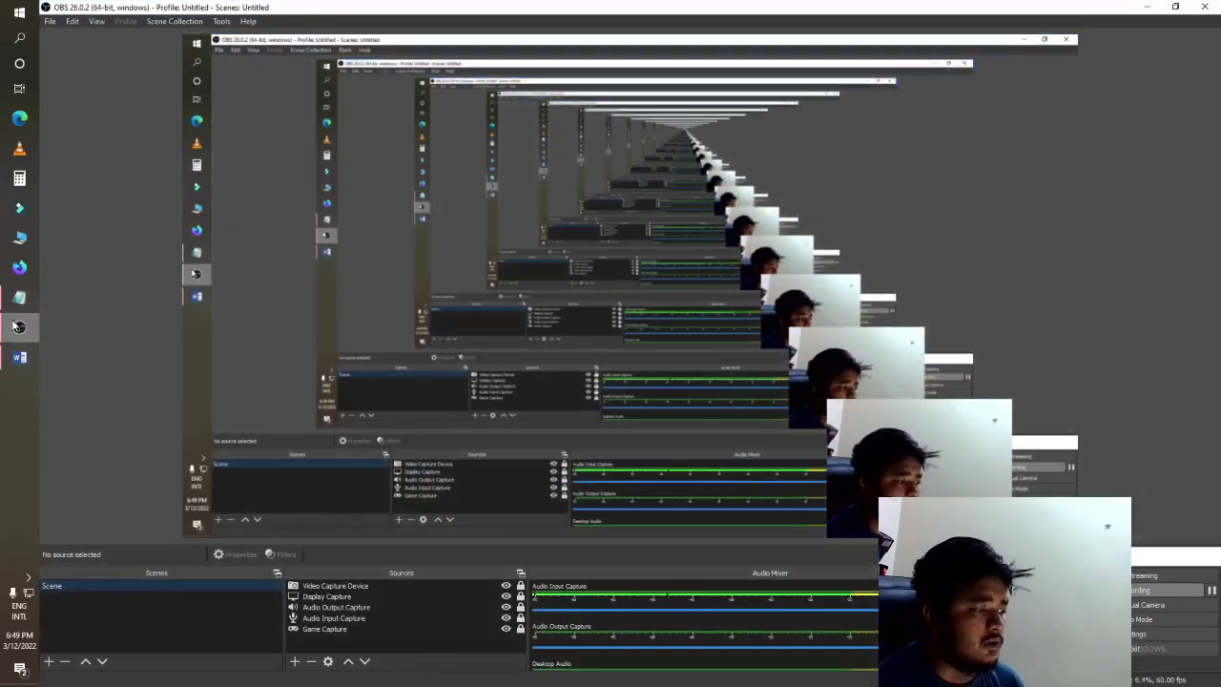
left_click(18, 327)
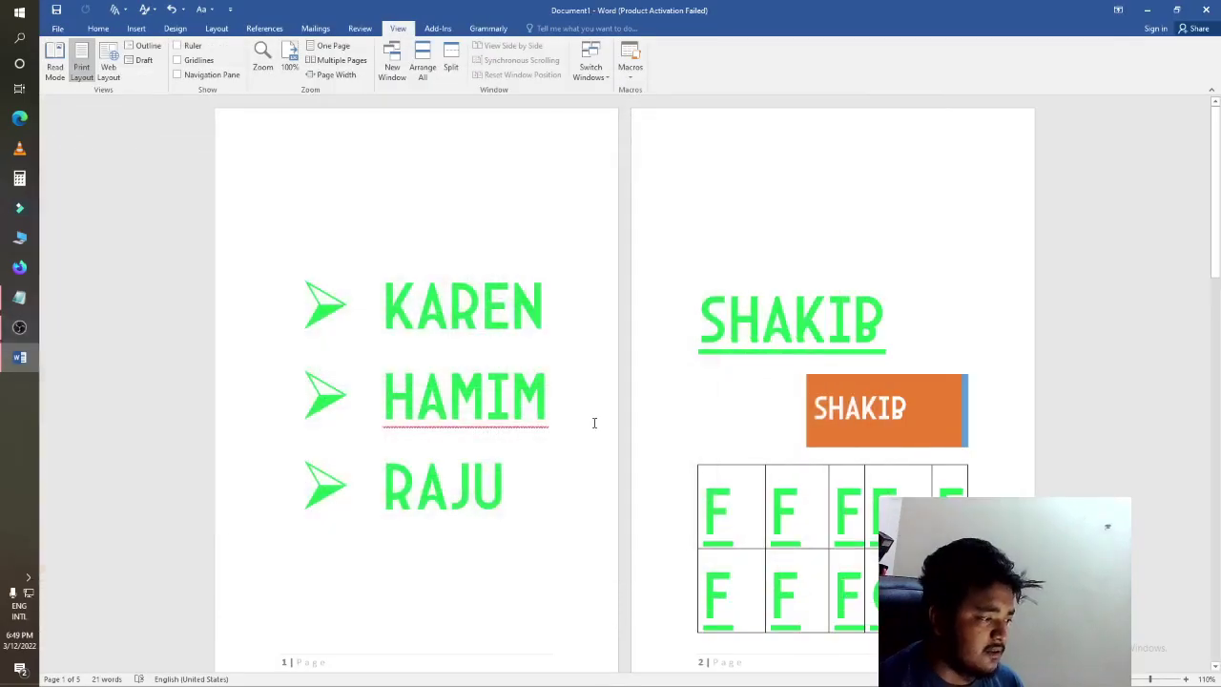
scroll(632, 459, "down", 5)
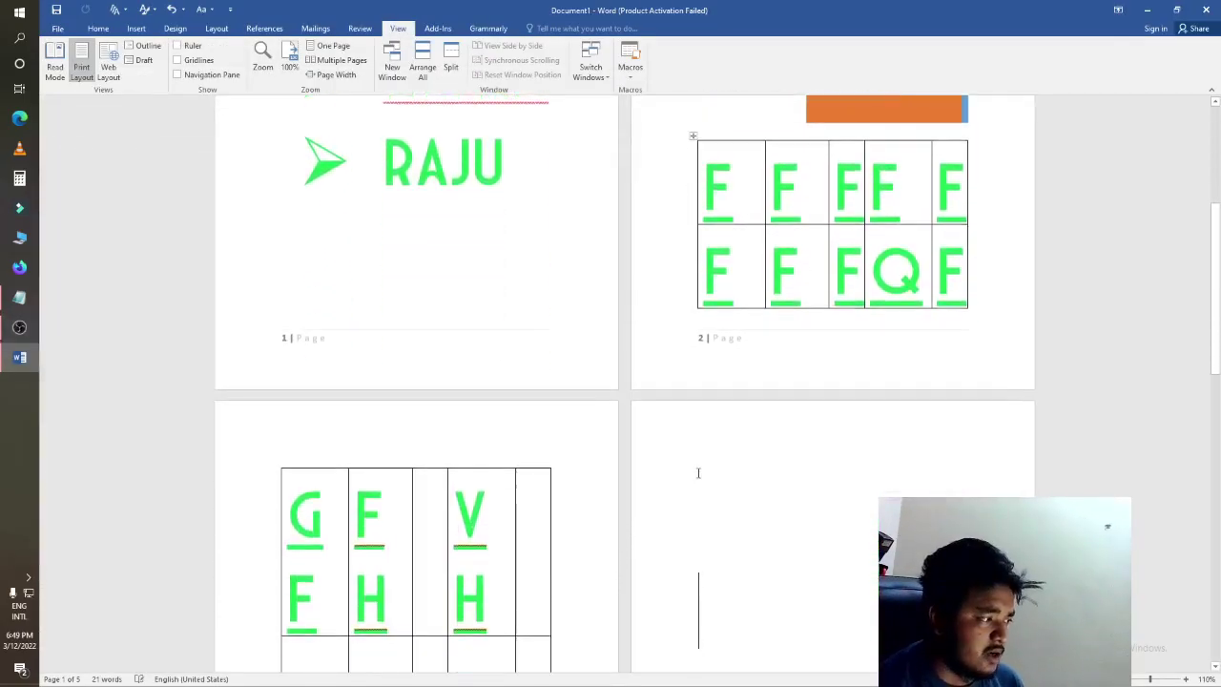
scroll(686, 481, "up", 2)
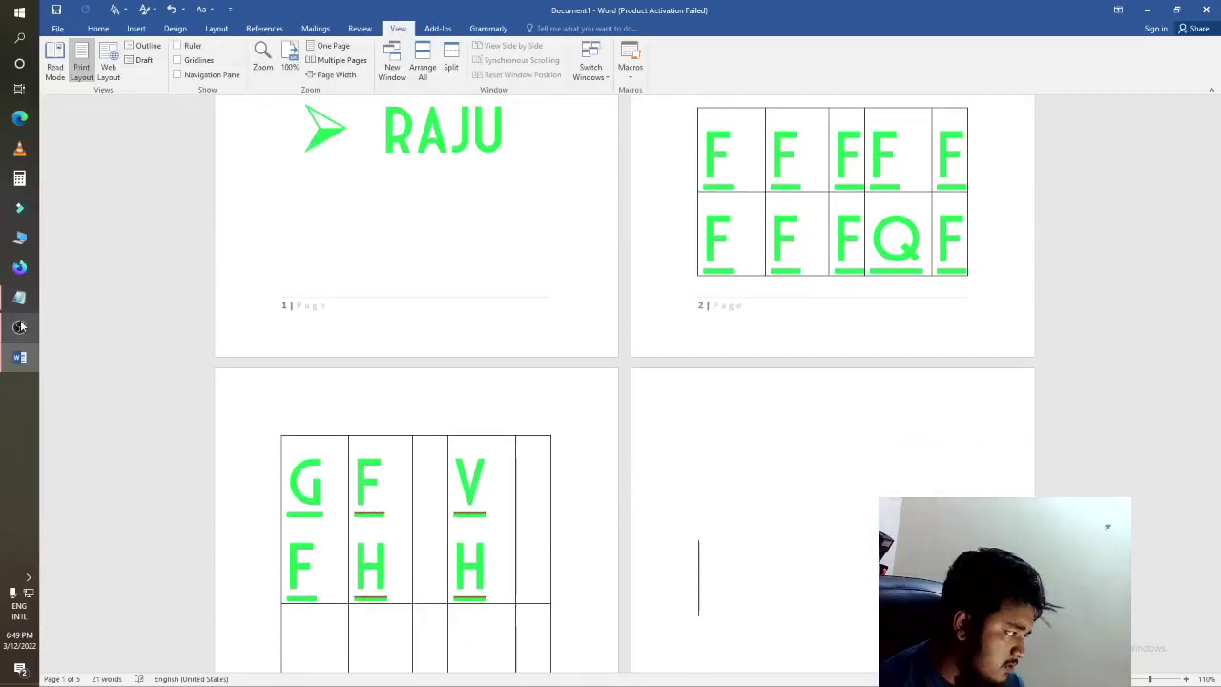